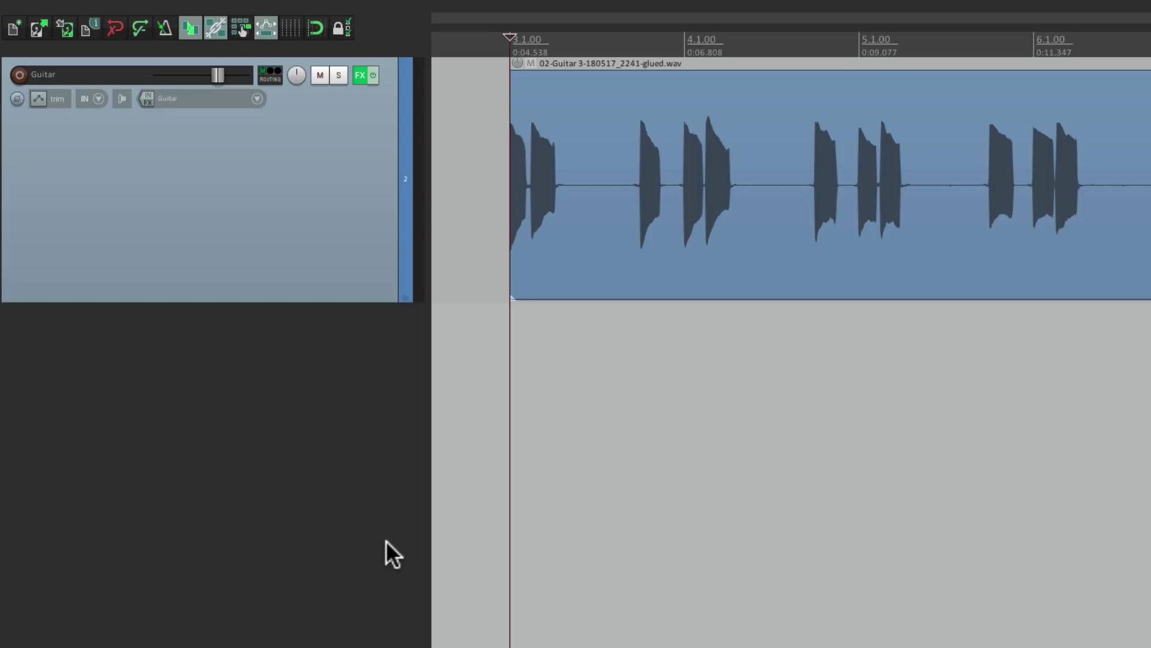
Step: After auditioning the guitar, add a new track 5 below Guitar and load Cockos ReaDelay onto it
{"action": "key", "text": "space"}
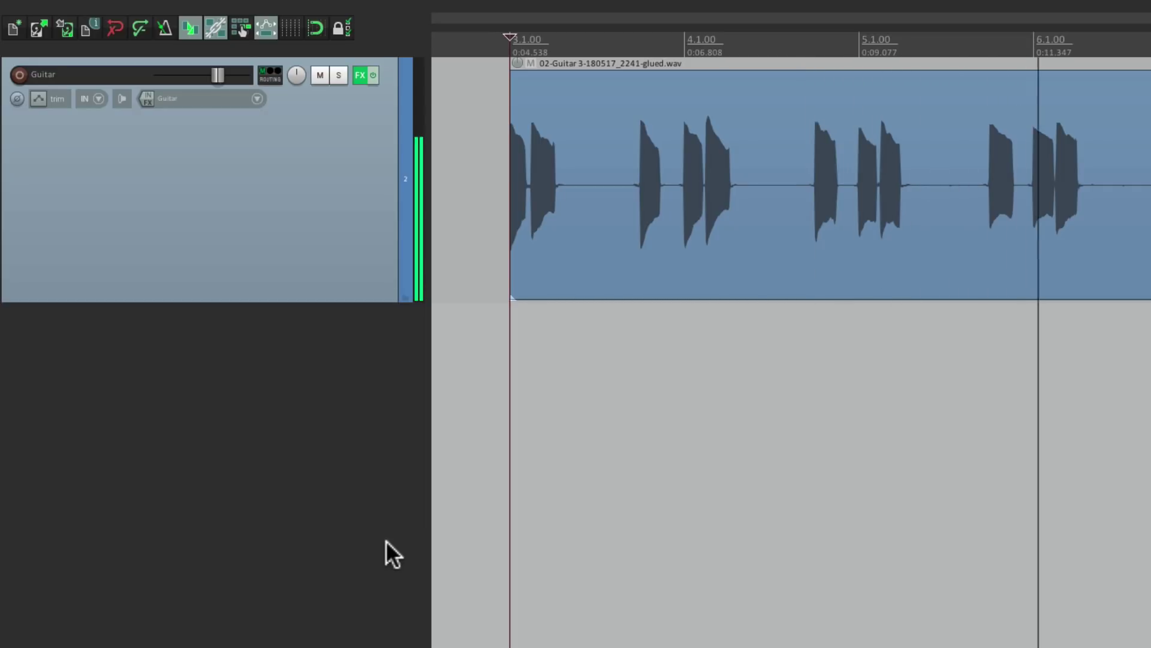
{"action": "key", "text": "space"}
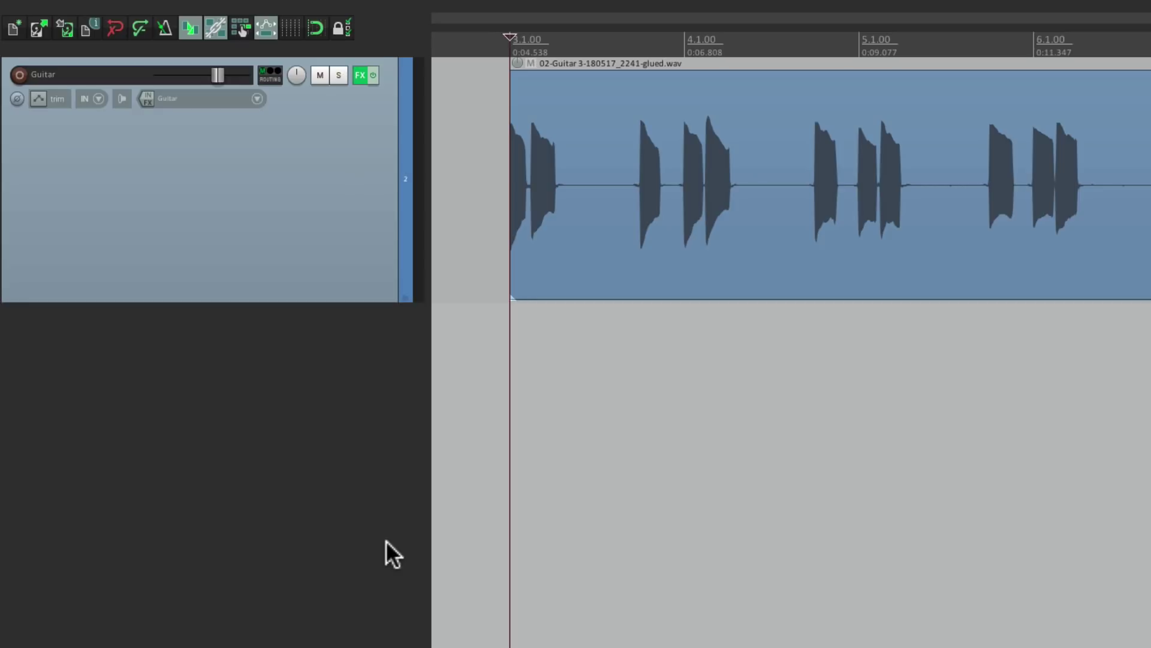
{"action": "double_click", "coordinate": [332, 396]}
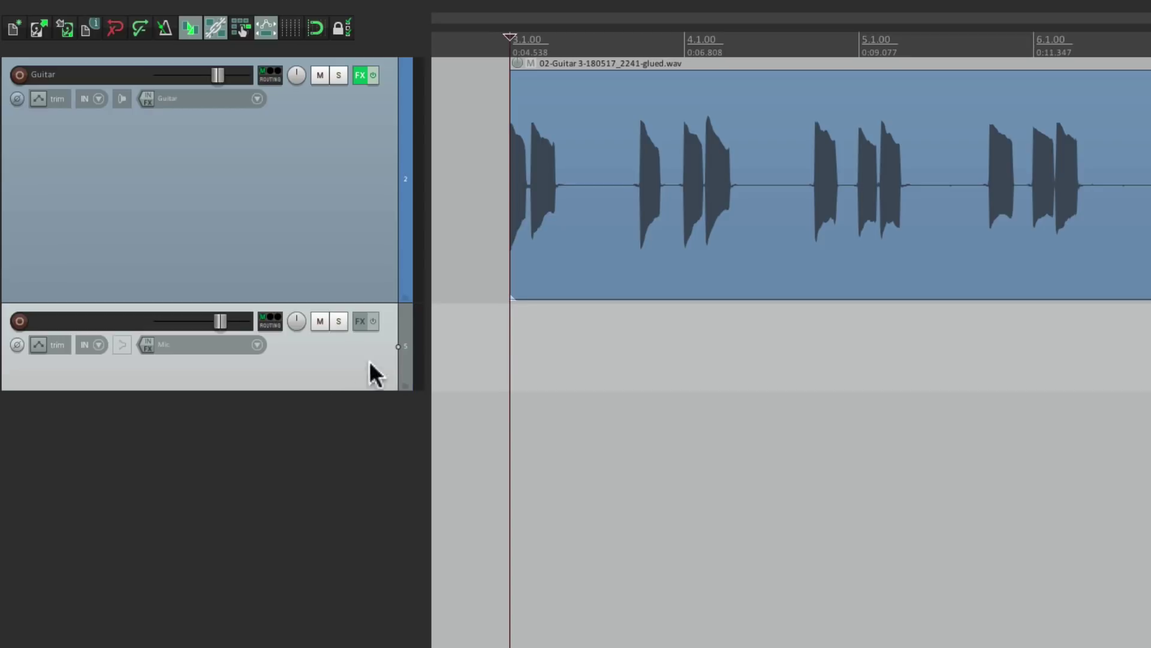
{"action": "left_click", "coordinate": [355, 323]}
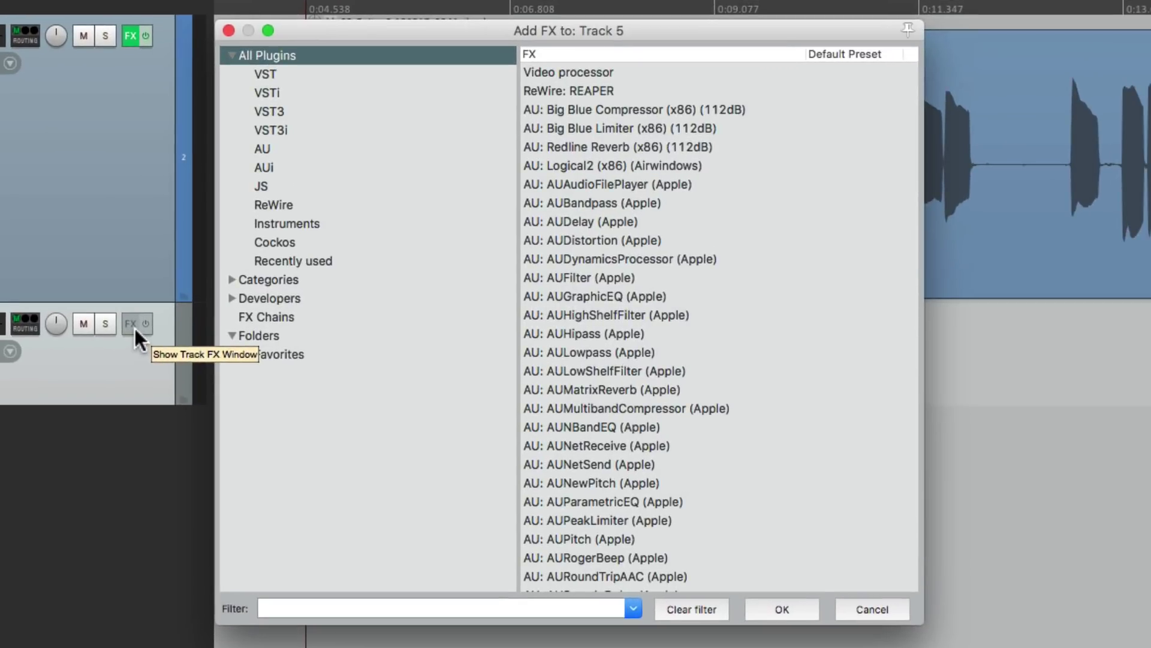
{"action": "left_click", "coordinate": [323, 245]}
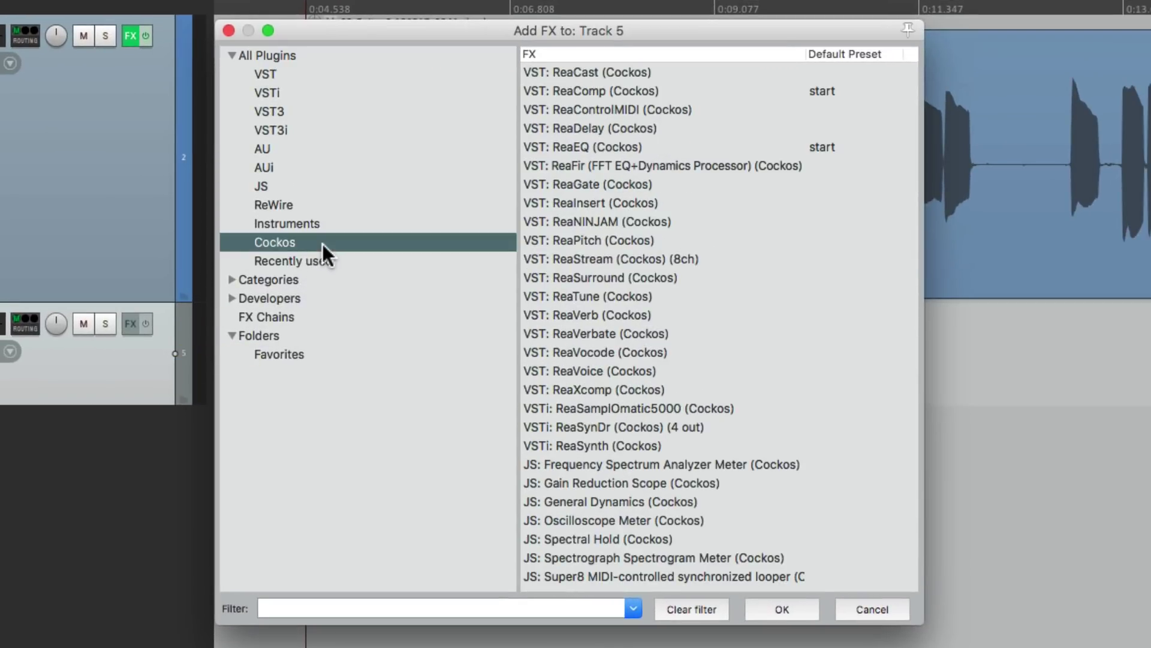
{"action": "left_click", "coordinate": [687, 129]}
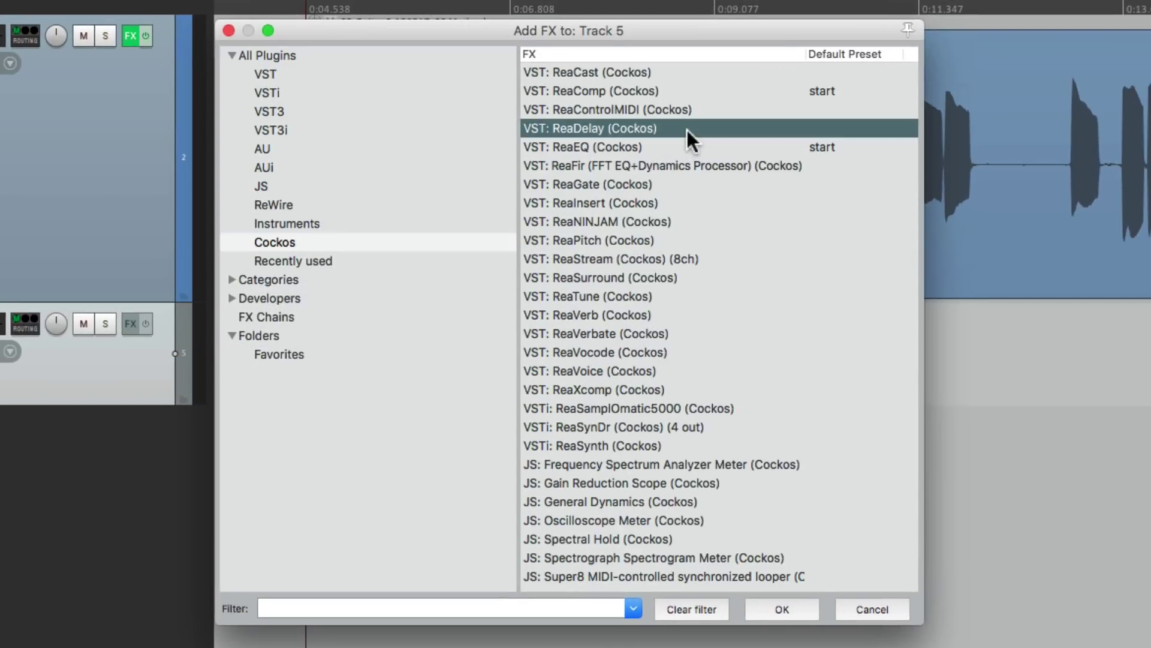
{"action": "double_click", "coordinate": [686, 129]}
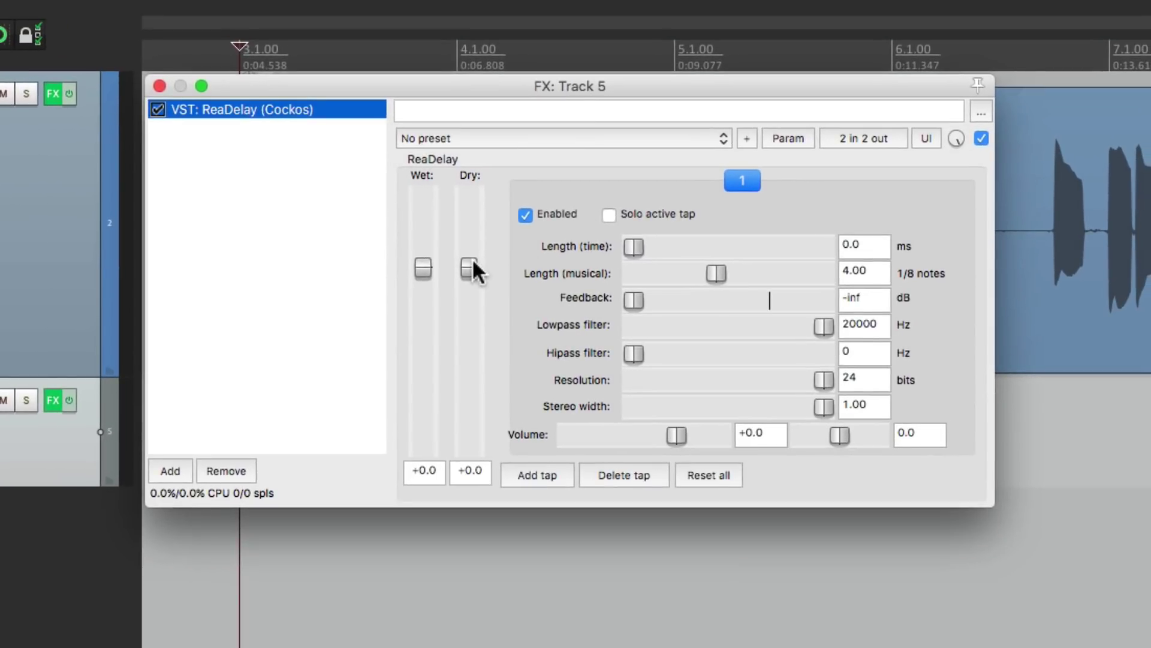
Step: Set ReaDelay's dry level to -inf and its musical delay length to 2
{"action": "left_click_drag", "start_coordinate": [473, 264], "coordinate": [505, 475]}
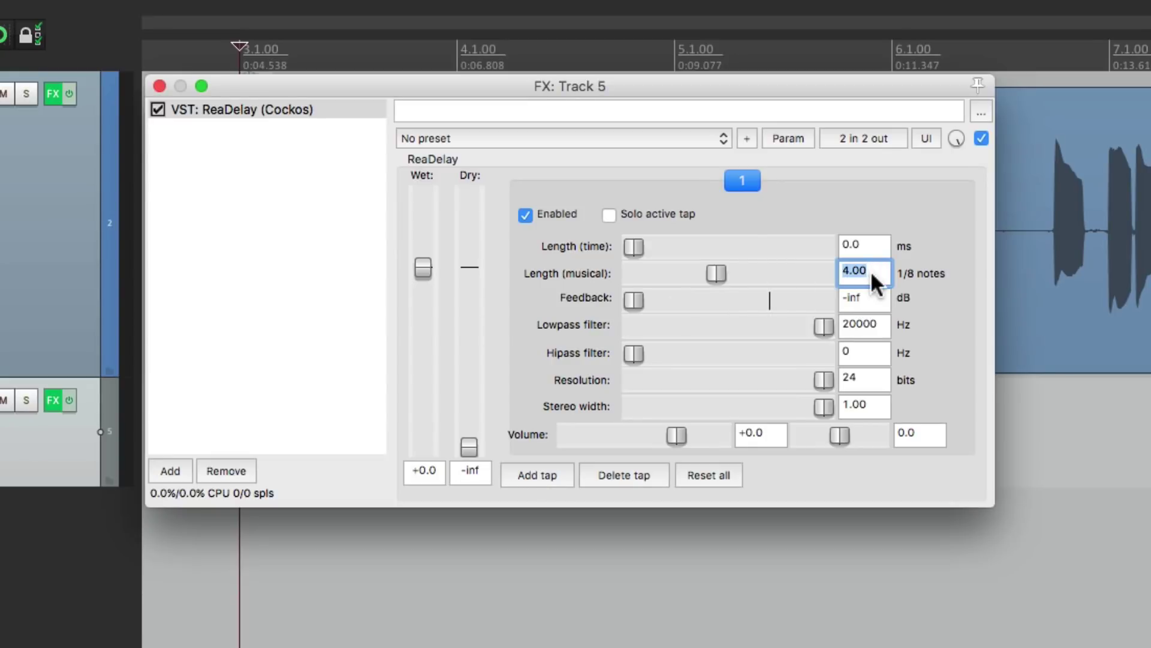
{"action": "type", "text": "2"}
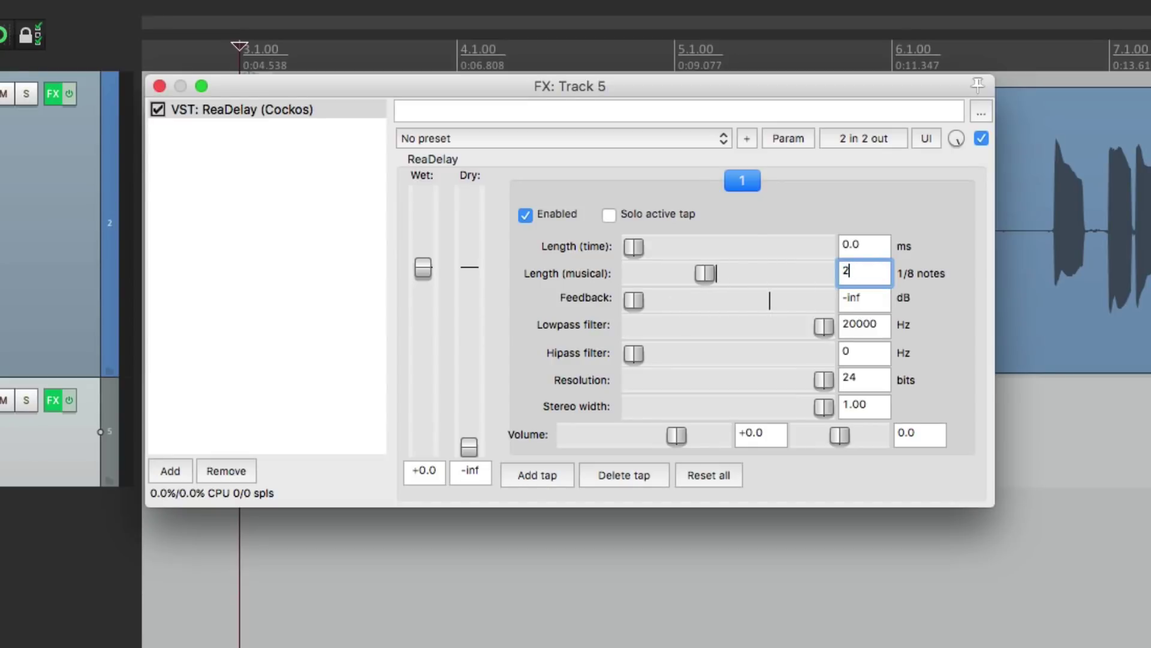
{"action": "key", "text": "Return"}
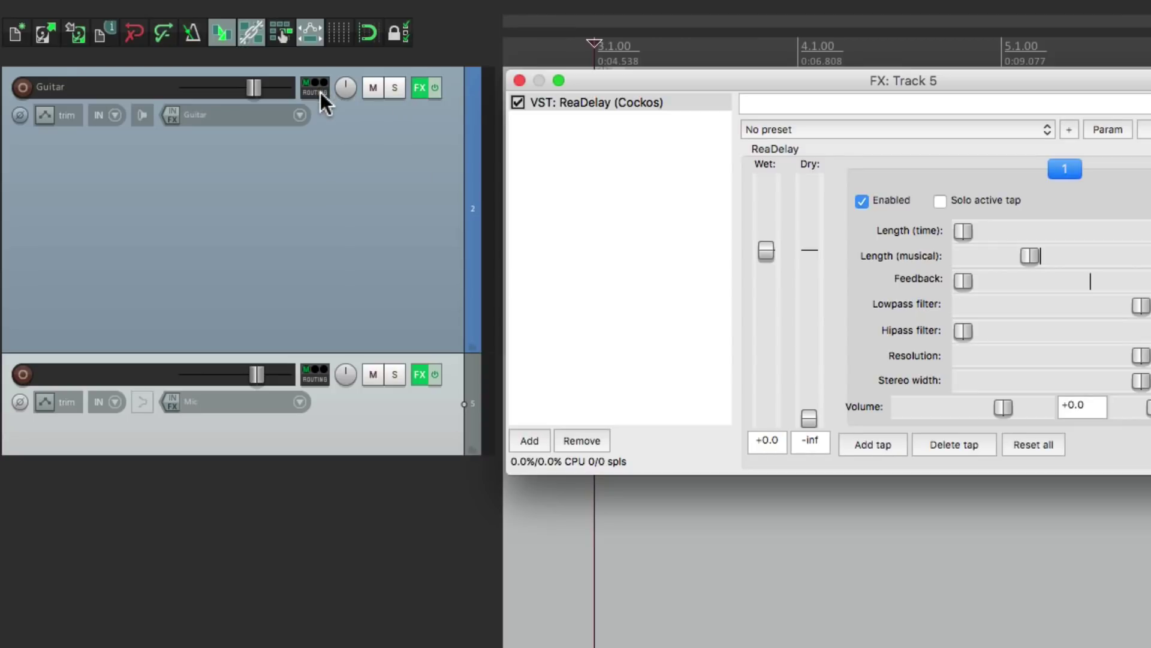
Step: Create a mono send from Guitar to track 5 at -3 dB
{"action": "left_click_drag", "start_coordinate": [413, 339], "coordinate": [412, 400]}
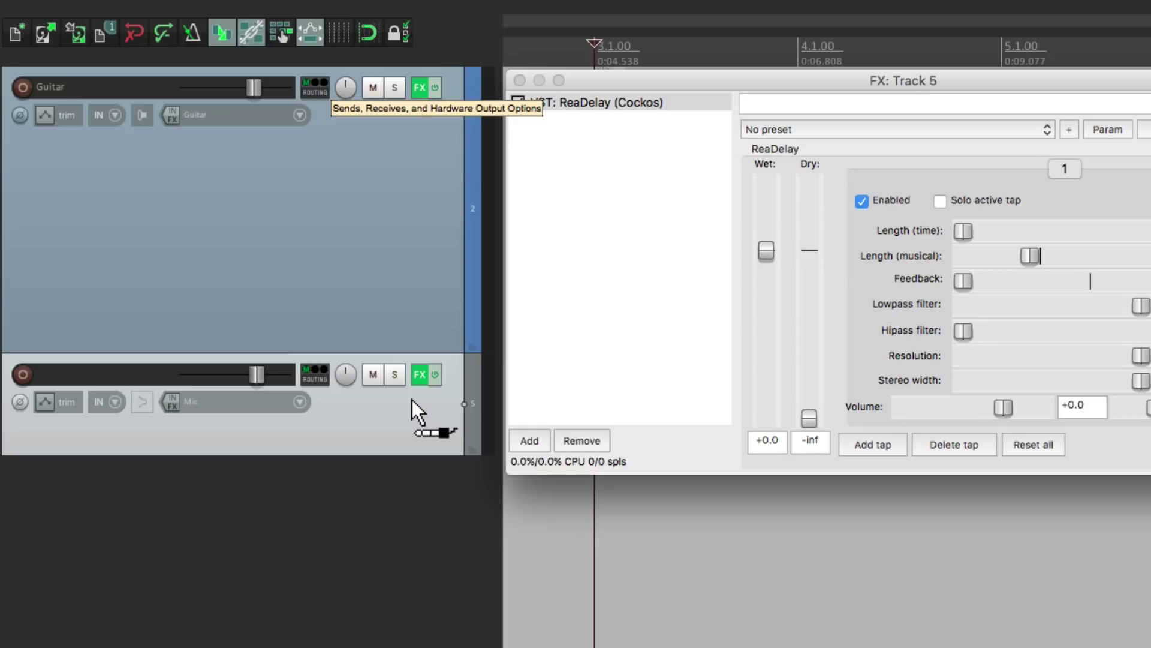
{"action": "left_click_drag", "start_coordinate": [412, 399], "coordinate": [412, 400]}
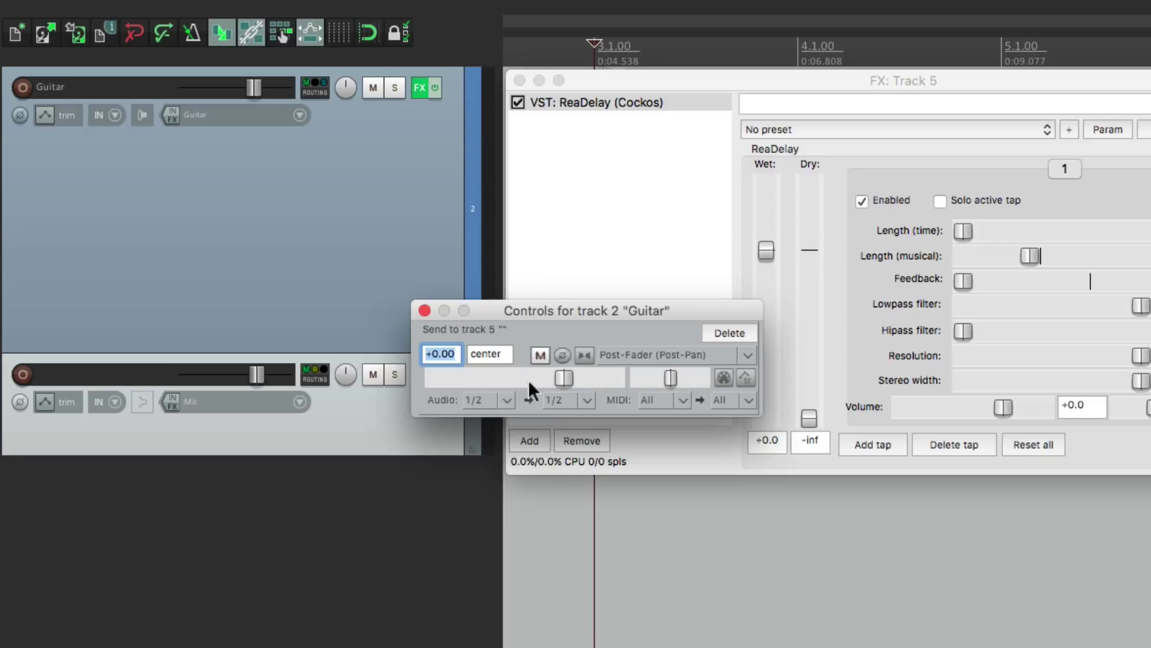
{"action": "left_click", "coordinate": [580, 360]}
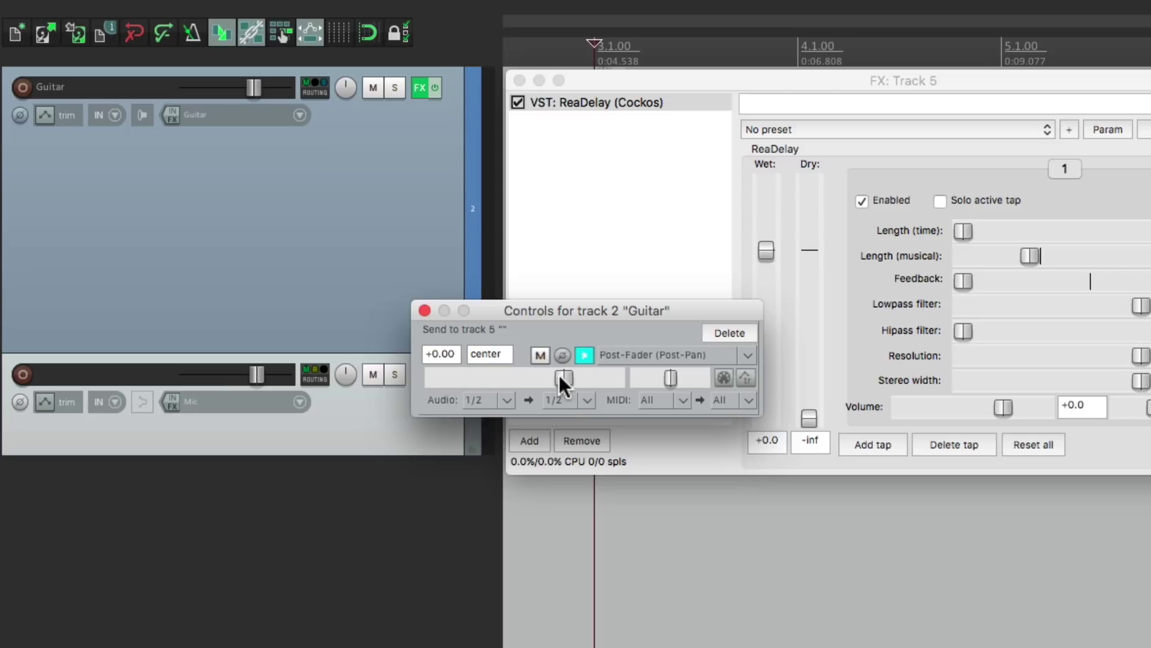
{"action": "left_click_drag", "start_coordinate": [560, 379], "coordinate": [519, 383]}
{"action": "type", "text": "-3"}
{"action": "key", "text": "Return"}
{"action": "left_click", "coordinate": [424, 310]}
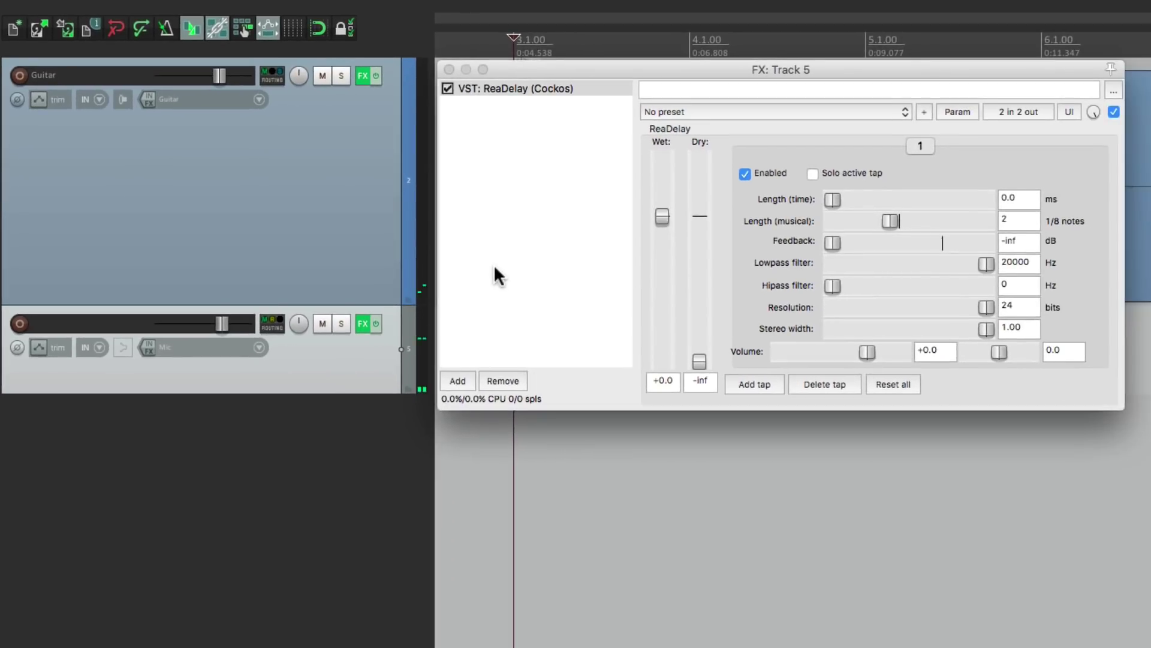
Step: Pan track 5 100% left while listening, then close the ReaDelay window
{"action": "key", "text": "space"}
{"action": "left_click_drag", "start_coordinate": [299, 322], "coordinate": [299, 354]}
{"action": "key", "text": "space"}
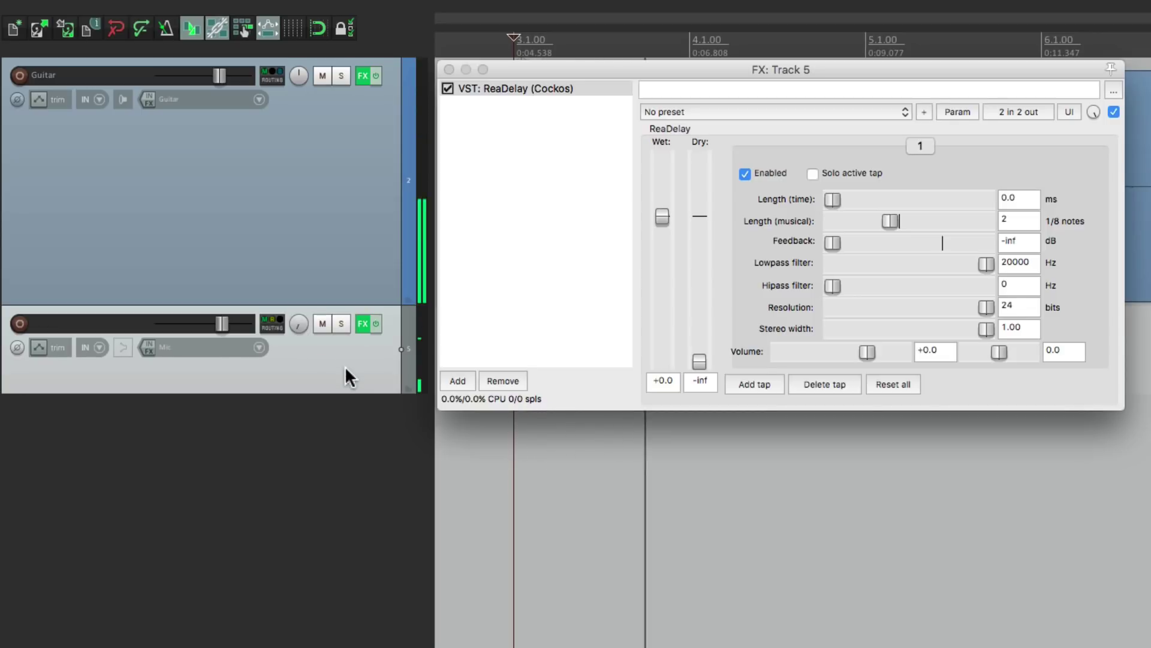
{"action": "key", "text": "space"}
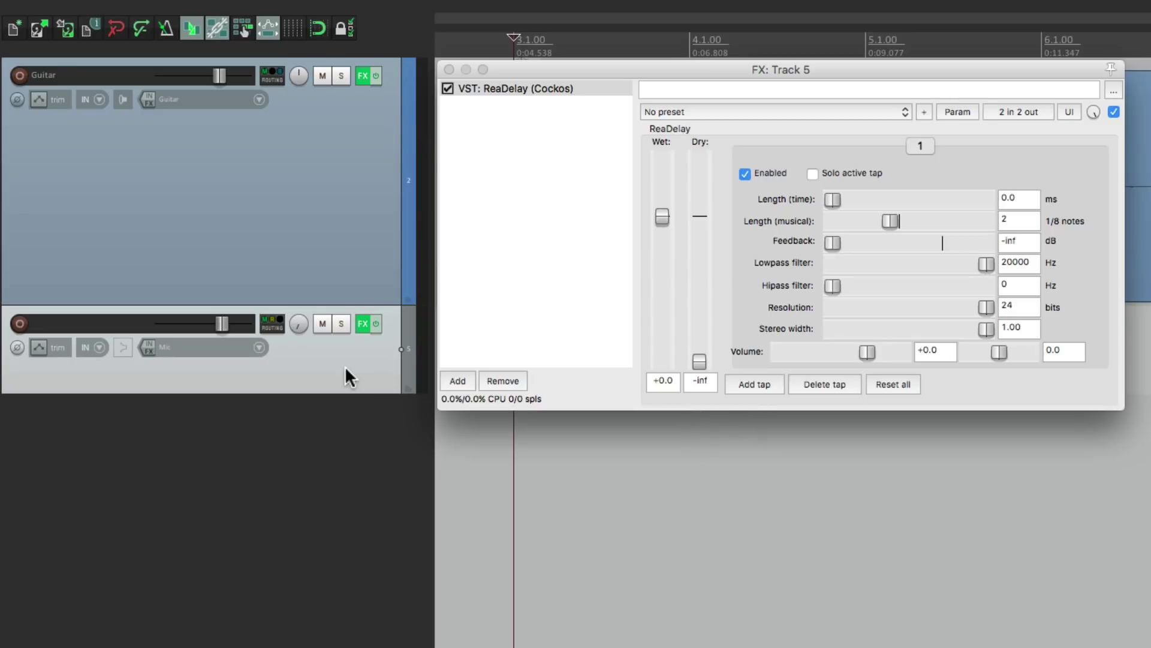
{"action": "key", "text": "Escape"}
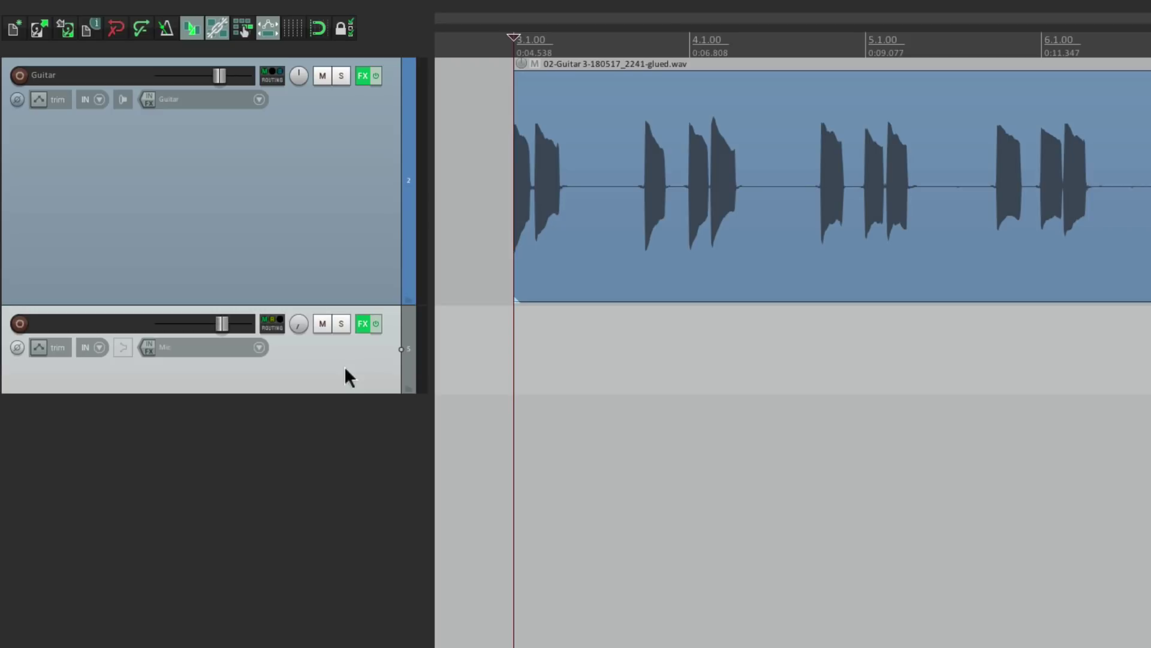
Step: Add track 6 with a copy of track 5's ReaDelay and pan it left
{"action": "double_click", "coordinate": [309, 467]}
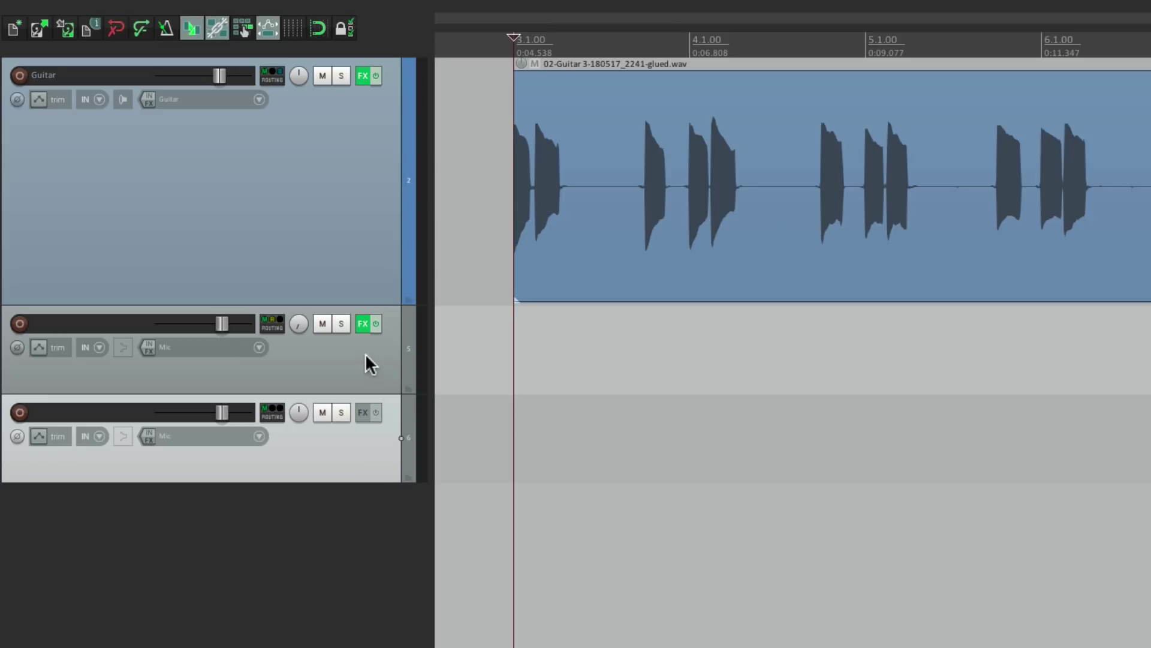
{"action": "left_click_drag", "start_coordinate": [362, 323], "coordinate": [366, 420]}
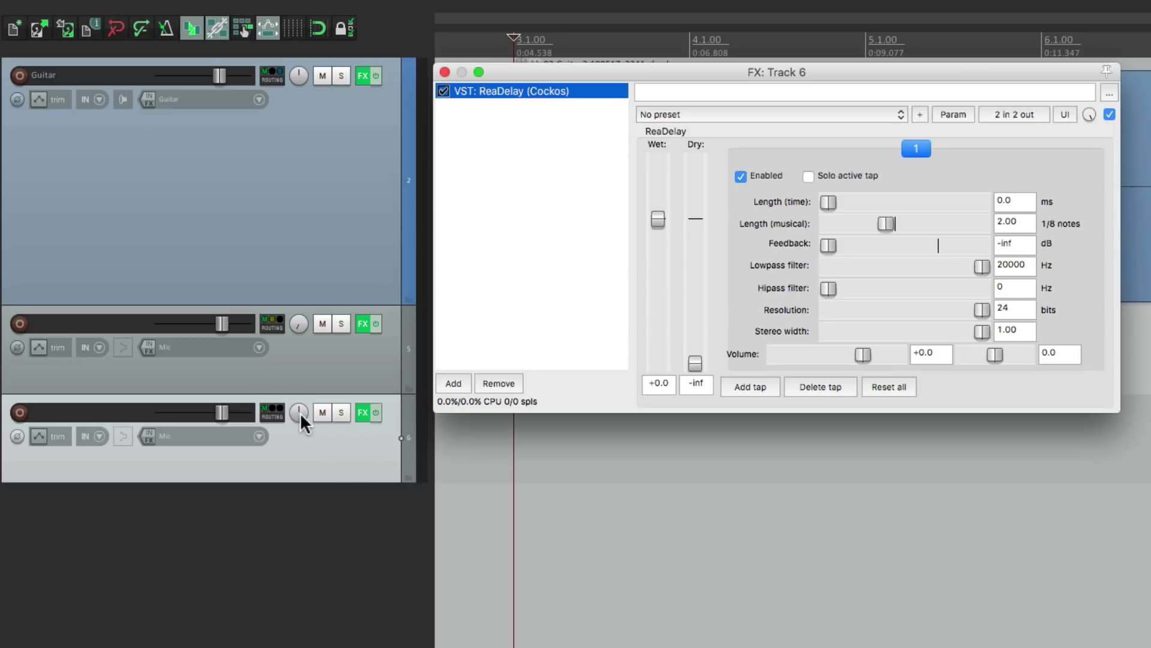
{"action": "left_click_drag", "start_coordinate": [297, 410], "coordinate": [298, 410]}
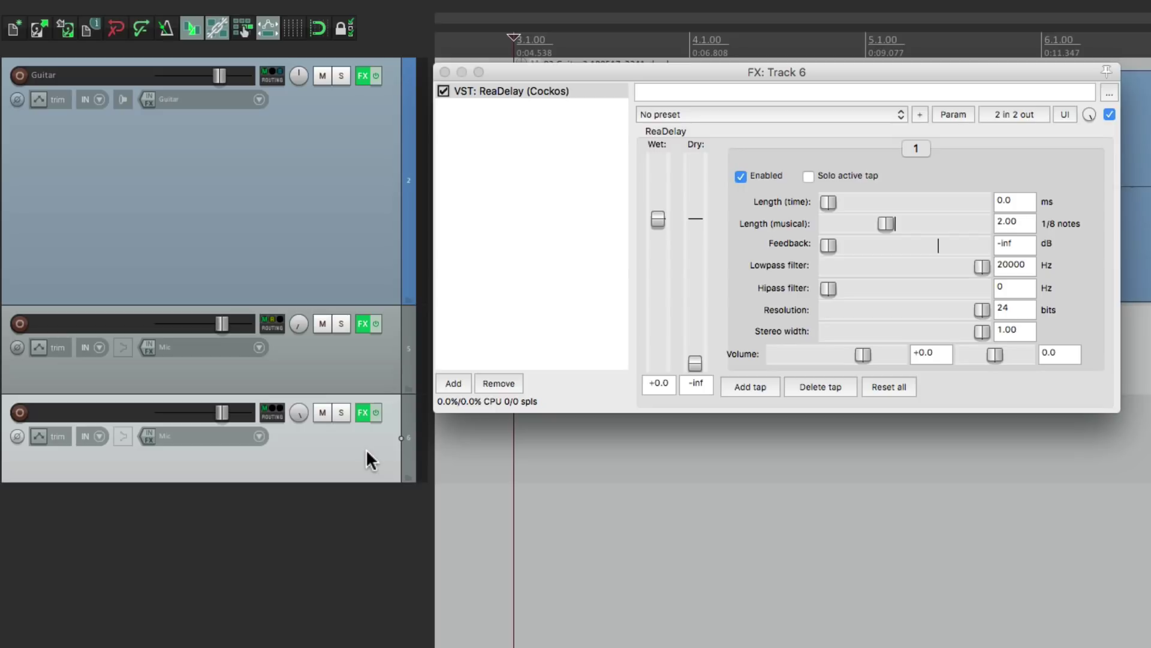
Step: Send track 5 into track 6 in mono at -3 dB and play both delays
{"action": "mouse_move", "coordinate": [275, 327]}
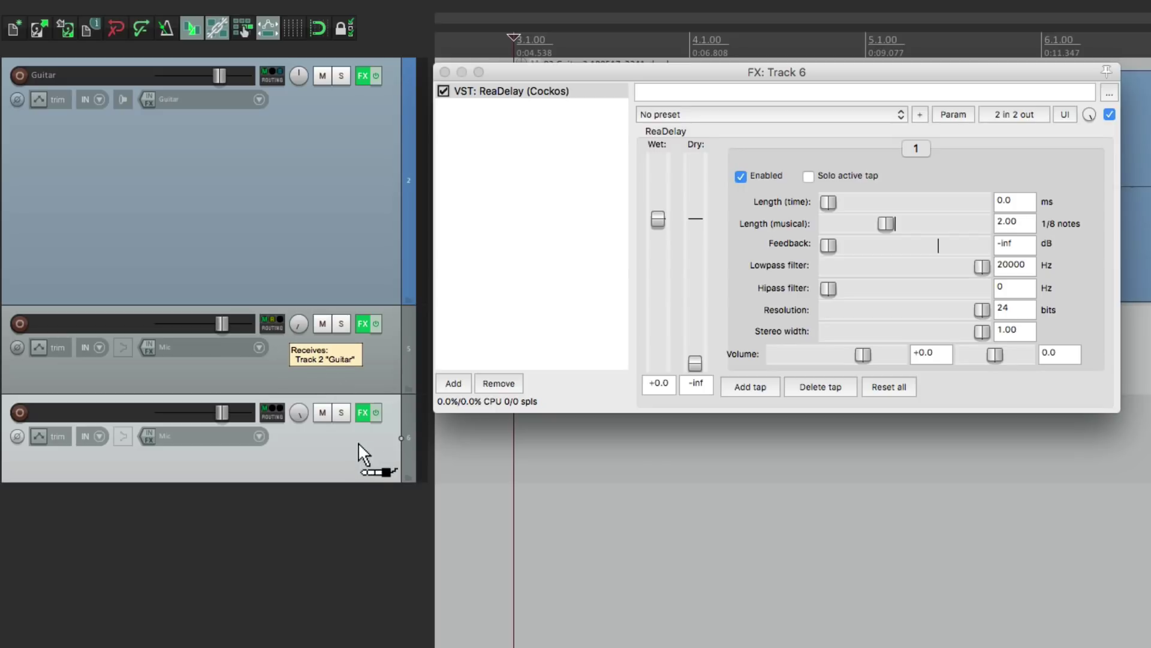
{"action": "left_click_drag", "start_coordinate": [358, 441], "coordinate": [358, 441]}
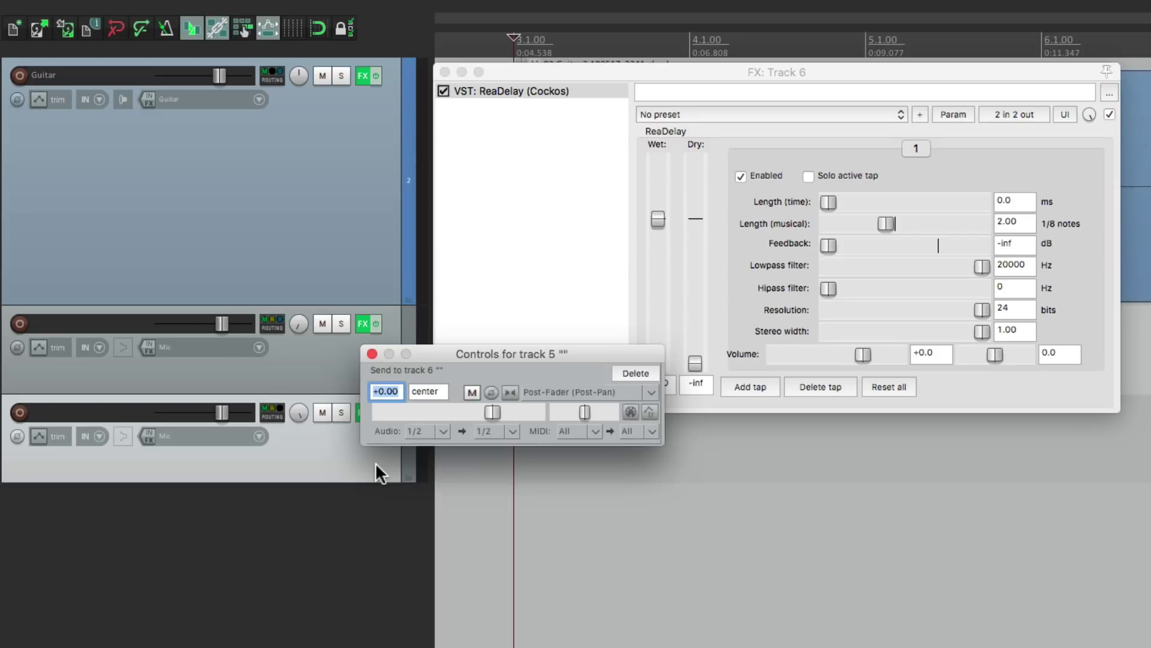
{"action": "left_click", "coordinate": [510, 394]}
{"action": "left_click", "coordinate": [396, 393]}
{"action": "type", "text": "-3"}
{"action": "key", "text": "Return"}
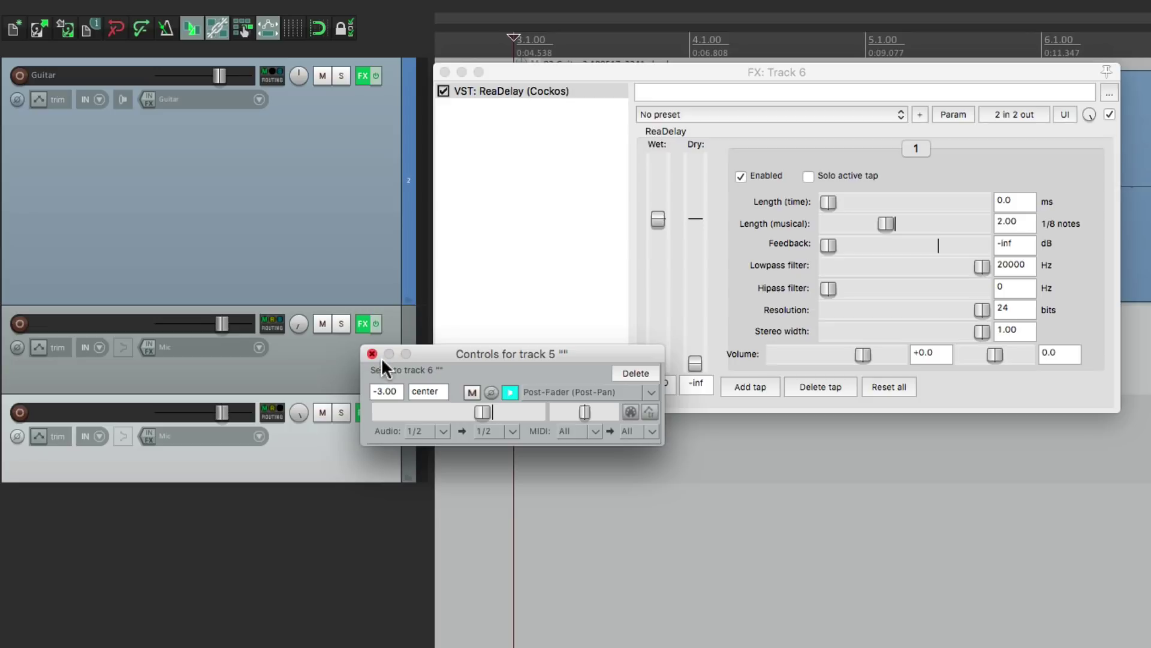
{"action": "left_click", "coordinate": [372, 354]}
{"action": "key", "text": "space"}
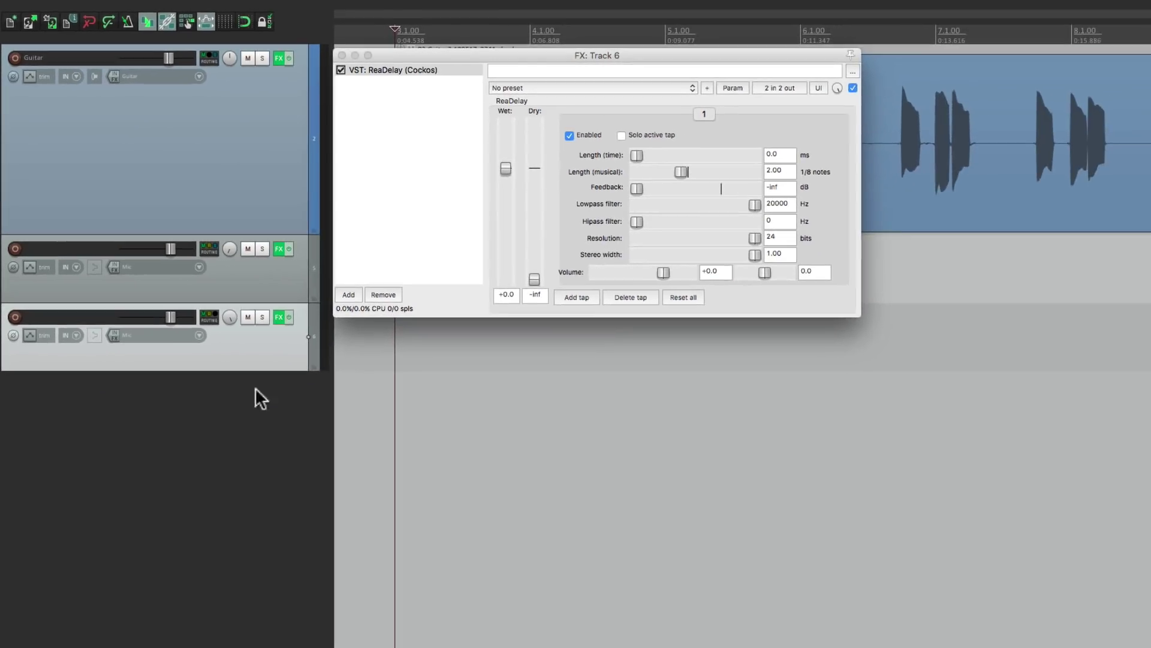
Step: Add three more tracks, pan tracks 7 and 8 right, and copy ReaDelay onto the new tracks
{"action": "double_click", "coordinate": [312, 543]}
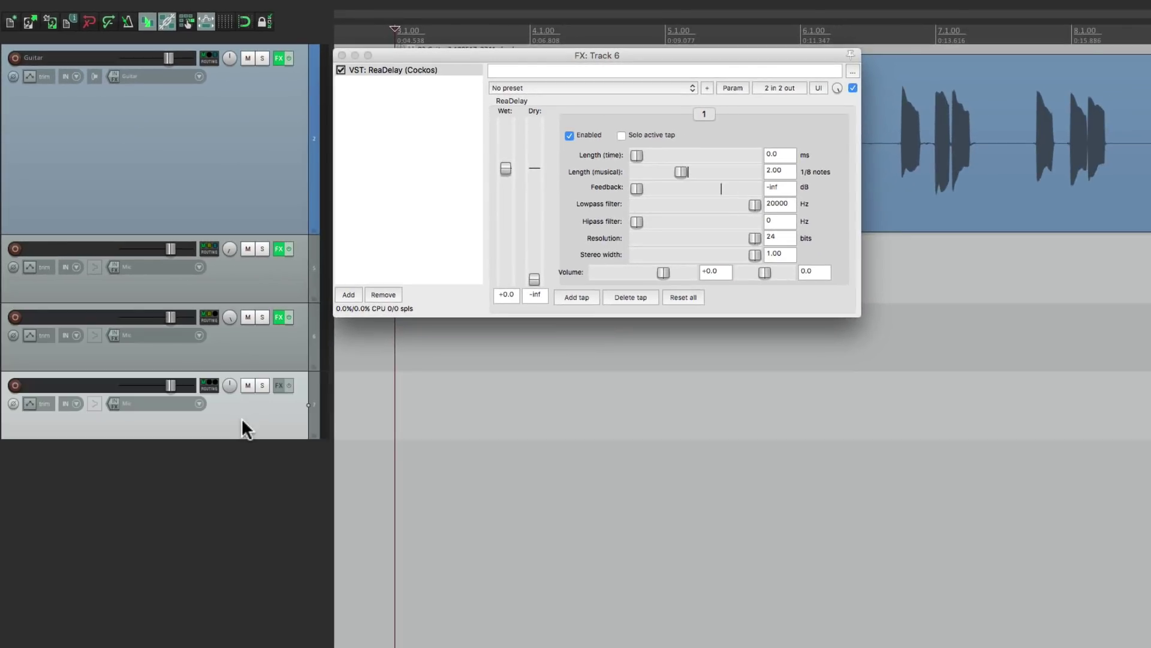
{"action": "double_click", "coordinate": [261, 491]}
{"action": "double_click", "coordinate": [257, 578]}
{"action": "double_click", "coordinate": [257, 578]}
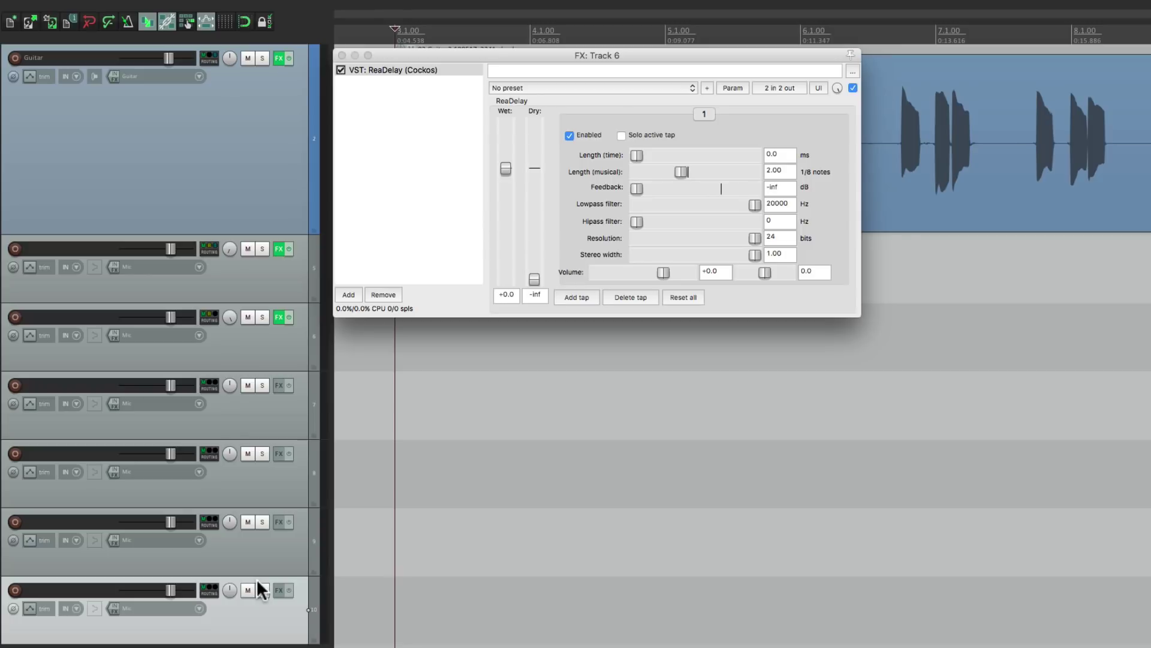
{"action": "left_click_drag", "start_coordinate": [229, 387], "coordinate": [229, 376]}
{"action": "left_click_drag", "start_coordinate": [229, 453], "coordinate": [229, 448]}
{"action": "left_click_drag", "start_coordinate": [277, 316], "coordinate": [281, 586]}
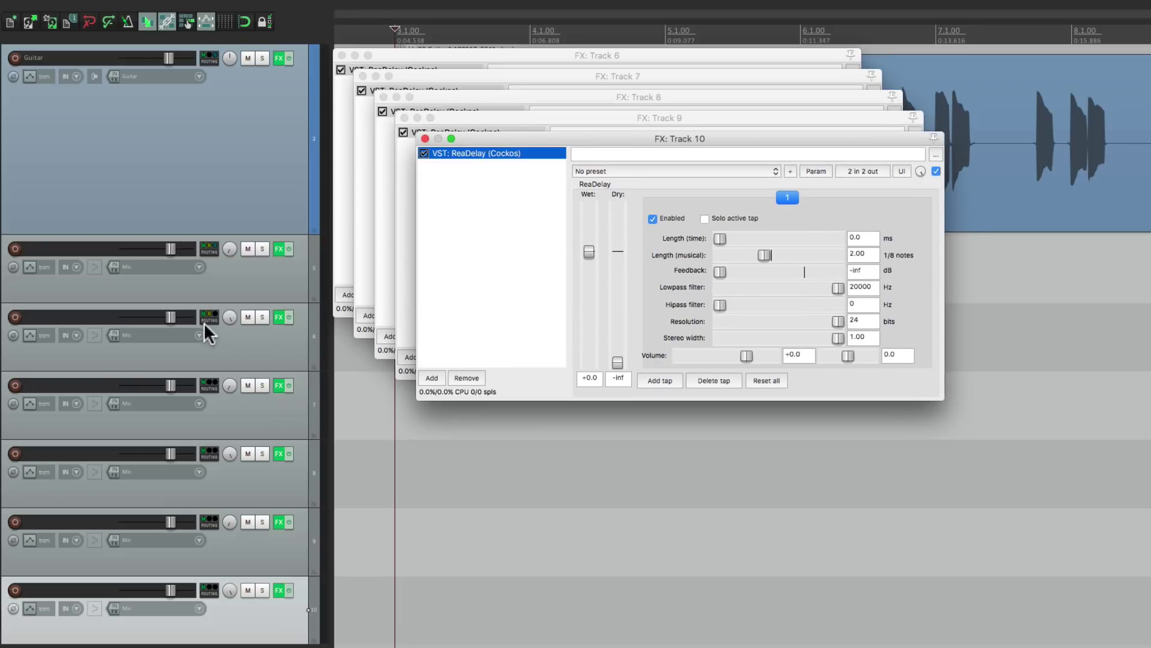
Step: Make the track 6 send mono at +3 dB and the track 7 send mono at -3 dB
{"action": "left_click", "coordinate": [246, 395]}
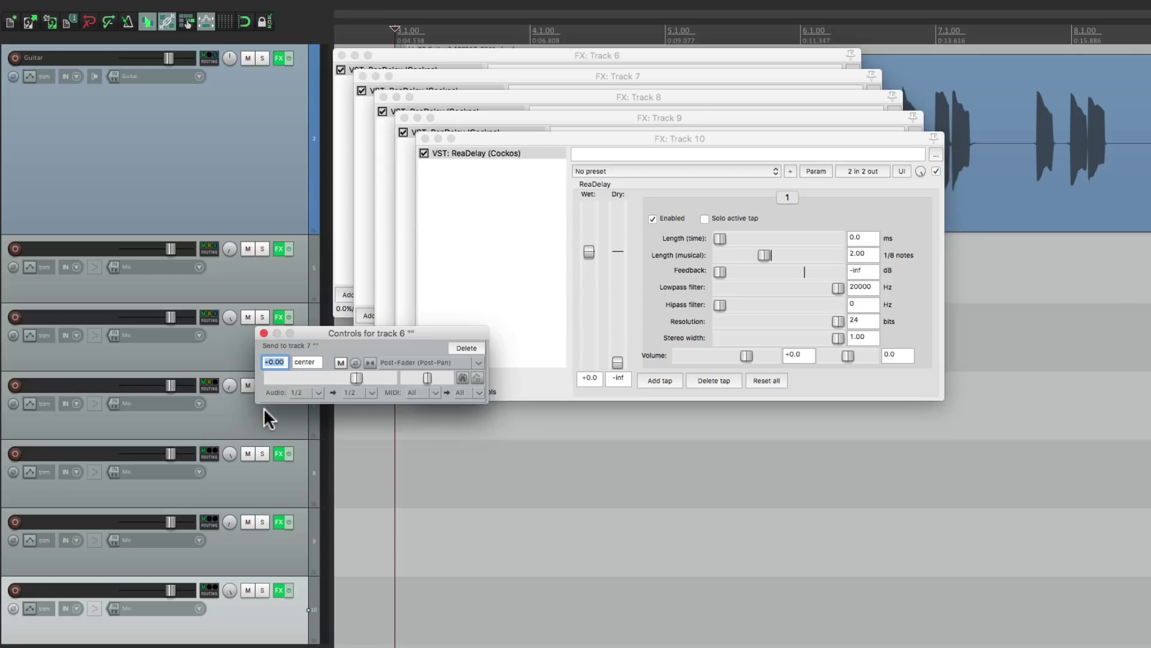
{"action": "left_click", "coordinate": [366, 361]}
{"action": "type", "text": "3"}
{"action": "key", "text": "Return"}
{"action": "left_click", "coordinate": [263, 333]}
{"action": "right_click", "coordinate": [209, 387]}
{"action": "left_click", "coordinate": [252, 475]}
{"action": "type", "text": "-3"}
{"action": "left_click", "coordinate": [363, 432]}
{"action": "left_click", "coordinate": [256, 403]}
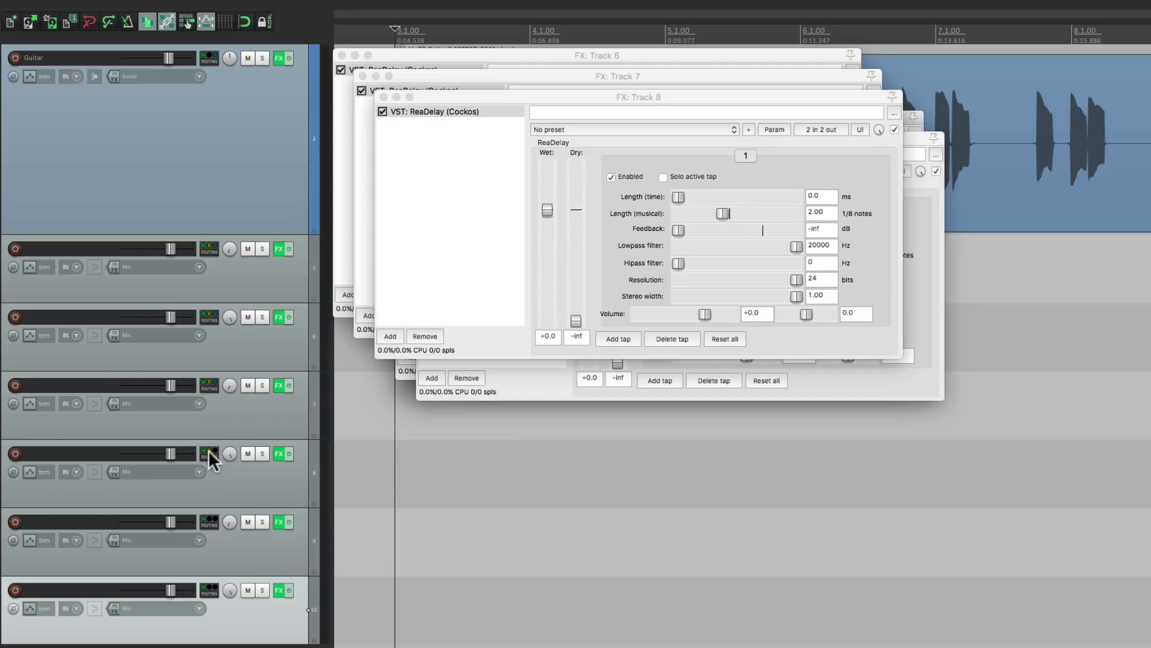
Step: Set the track 8 and track 9 sends to mono at -3 dB, then play the whole delay chain
{"action": "right_click", "coordinate": [208, 453]}
{"action": "left_click", "coordinate": [252, 543]}
{"action": "left_click", "coordinate": [357, 501]}
{"action": "left_click", "coordinate": [251, 472]}
{"action": "right_click", "coordinate": [209, 522]}
{"action": "left_click", "coordinate": [252, 612]}
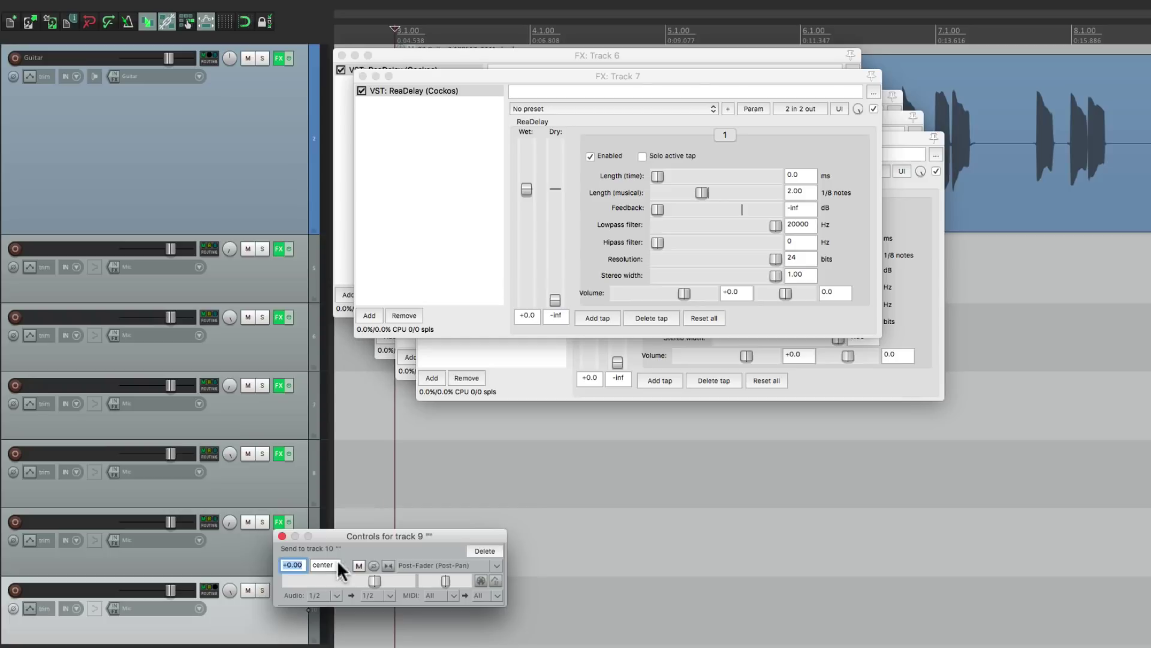
{"action": "type", "text": "-3"}
{"action": "left_click", "coordinate": [388, 566]}
{"action": "left_click", "coordinate": [282, 536]}
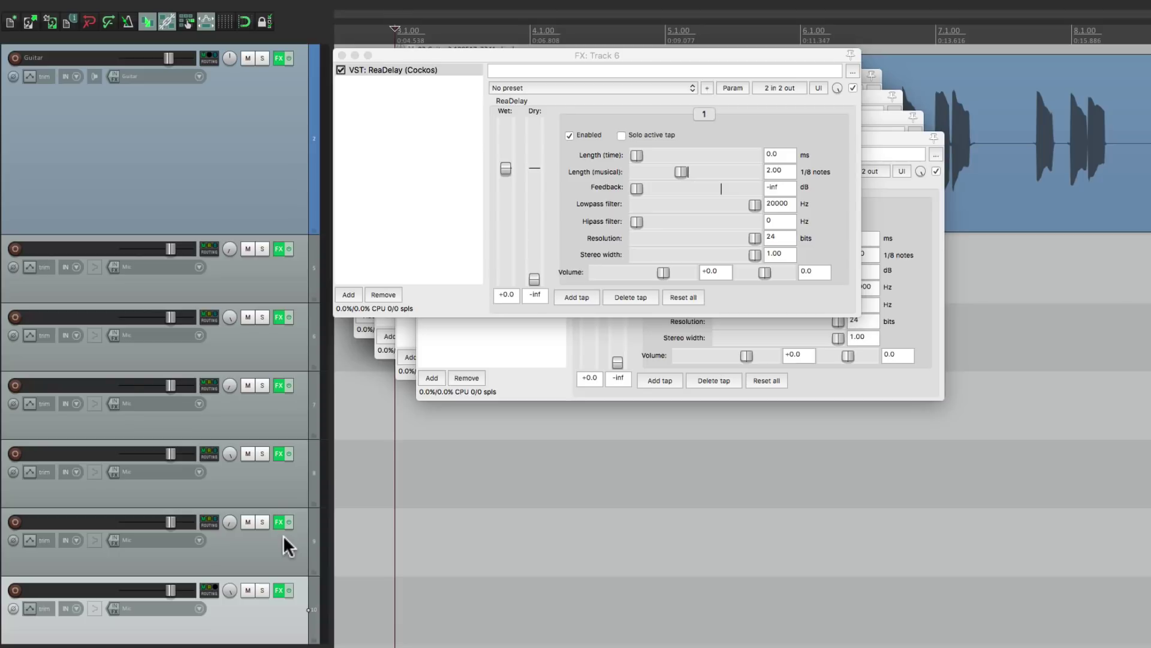
{"action": "key", "text": "space"}
Step: Close the delay windows, strip the effects from the three lowest tracks, and open Add FX for track 5
{"action": "left_click", "coordinate": [342, 55]}
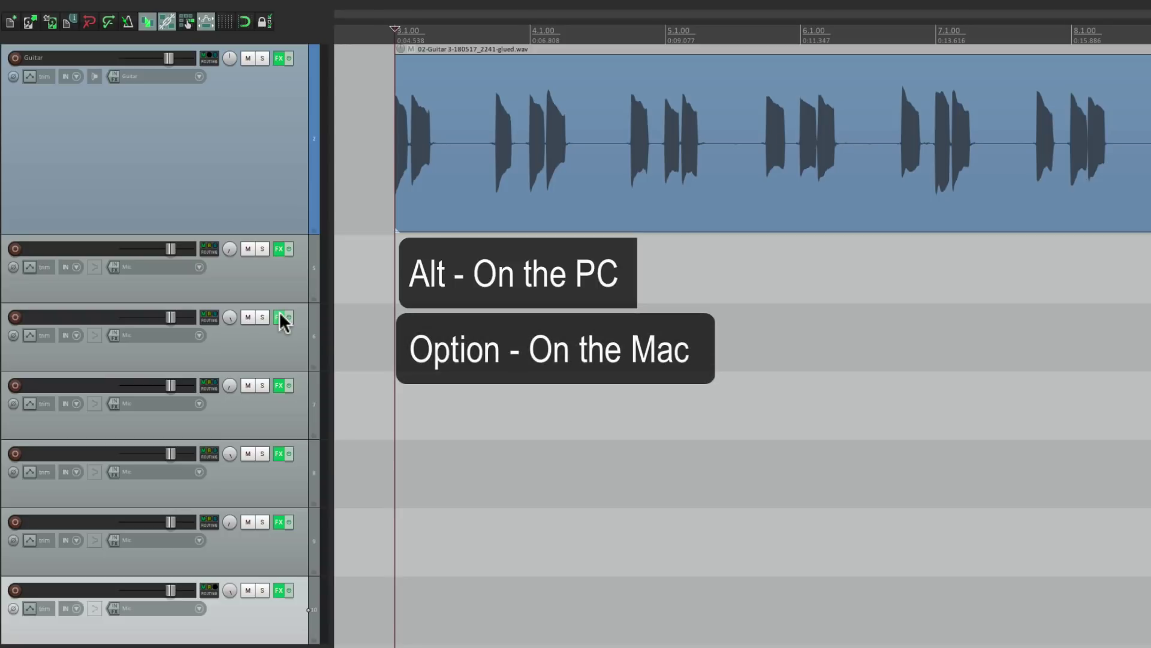
{"action": "left_click", "coordinate": [280, 454], "text": "alt"}
{"action": "left_click", "coordinate": [278, 522], "text": "alt"}
{"action": "left_click", "coordinate": [278, 590], "text": "alt"}
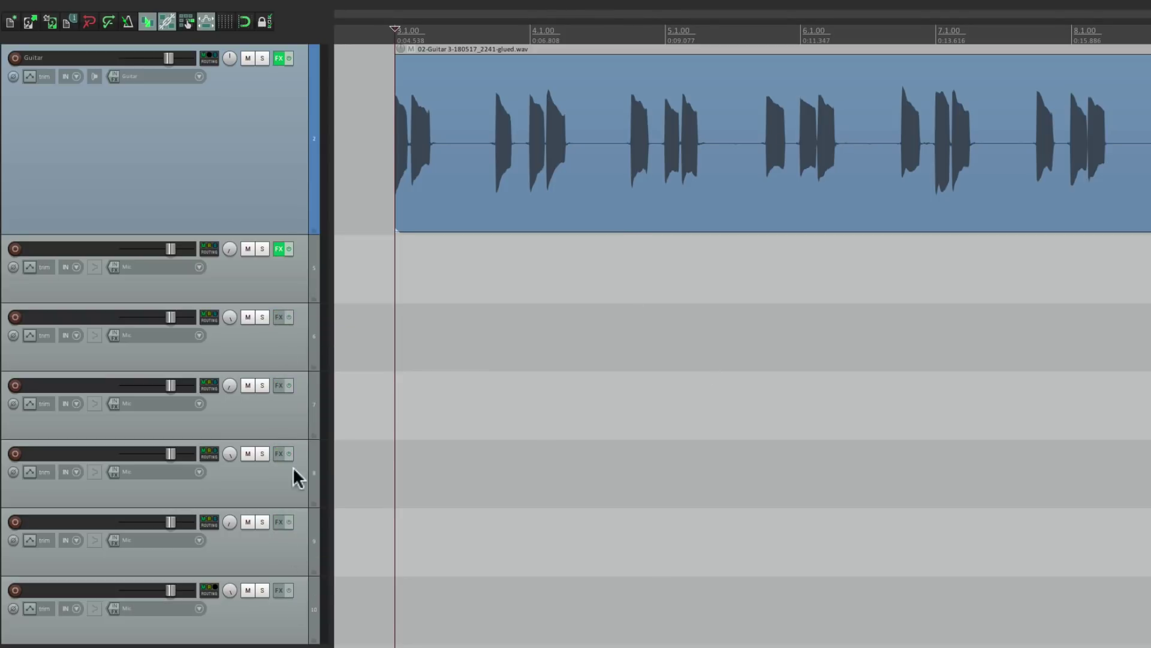
{"action": "left_click", "coordinate": [279, 249]}
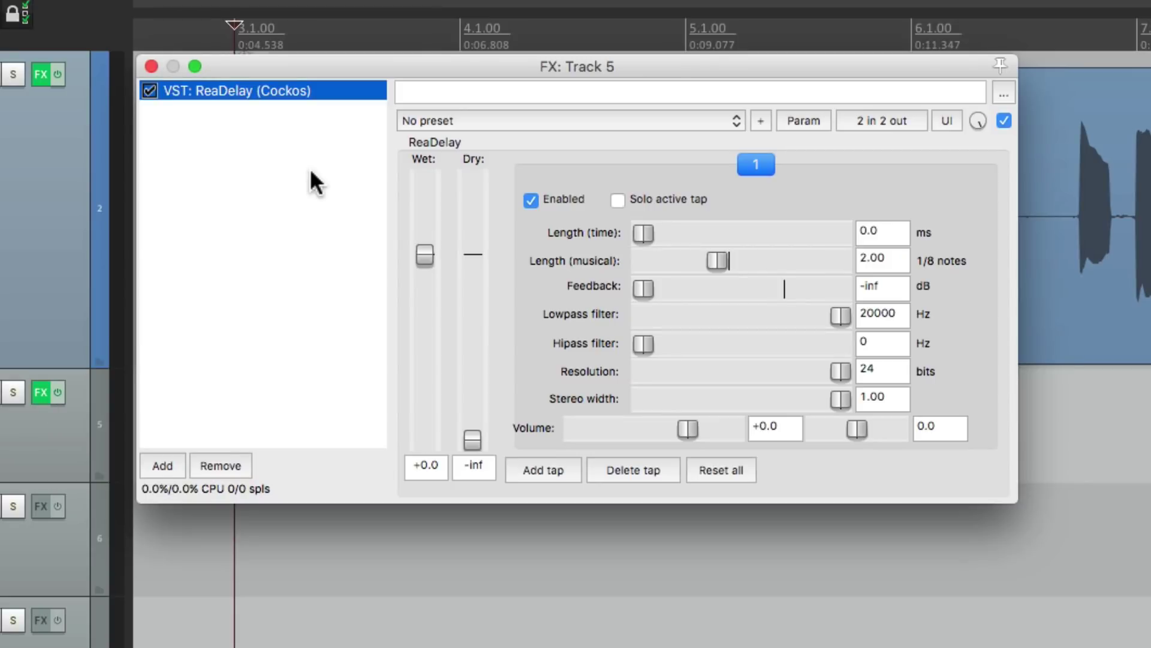
{"action": "double_click", "coordinate": [311, 171]}
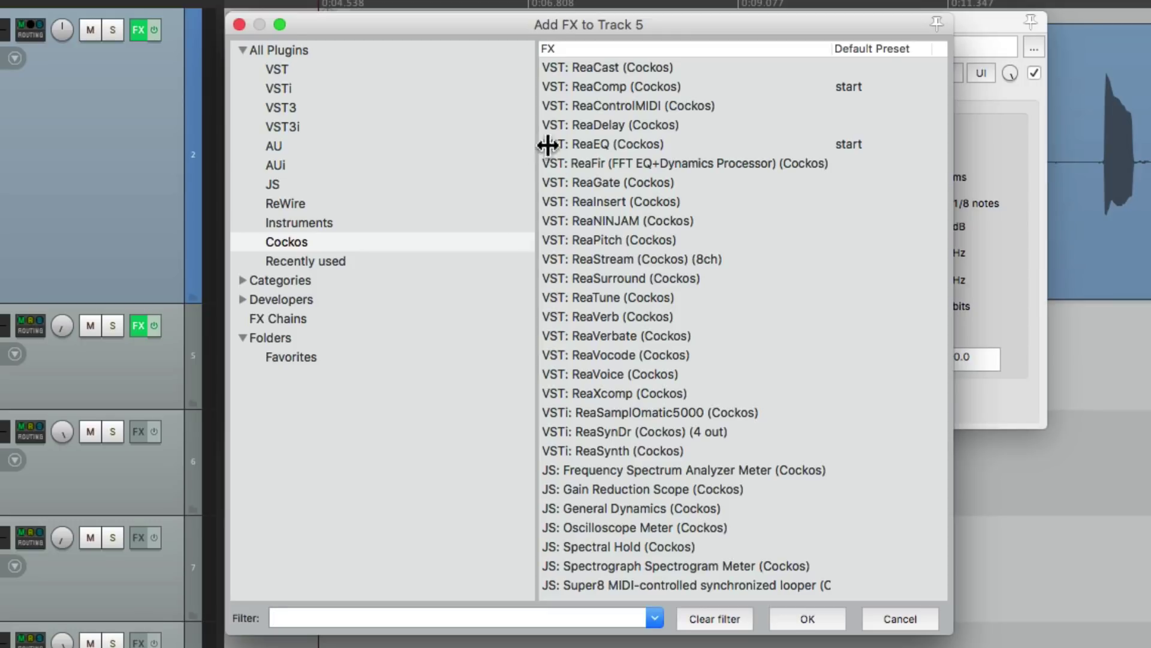
Step: Add ReaEQ to track 5, remove the extra bands, and make band 1 a wide ~361 Hz high-pass
{"action": "left_click", "coordinate": [586, 145]}
{"action": "double_click", "coordinate": [585, 145]}
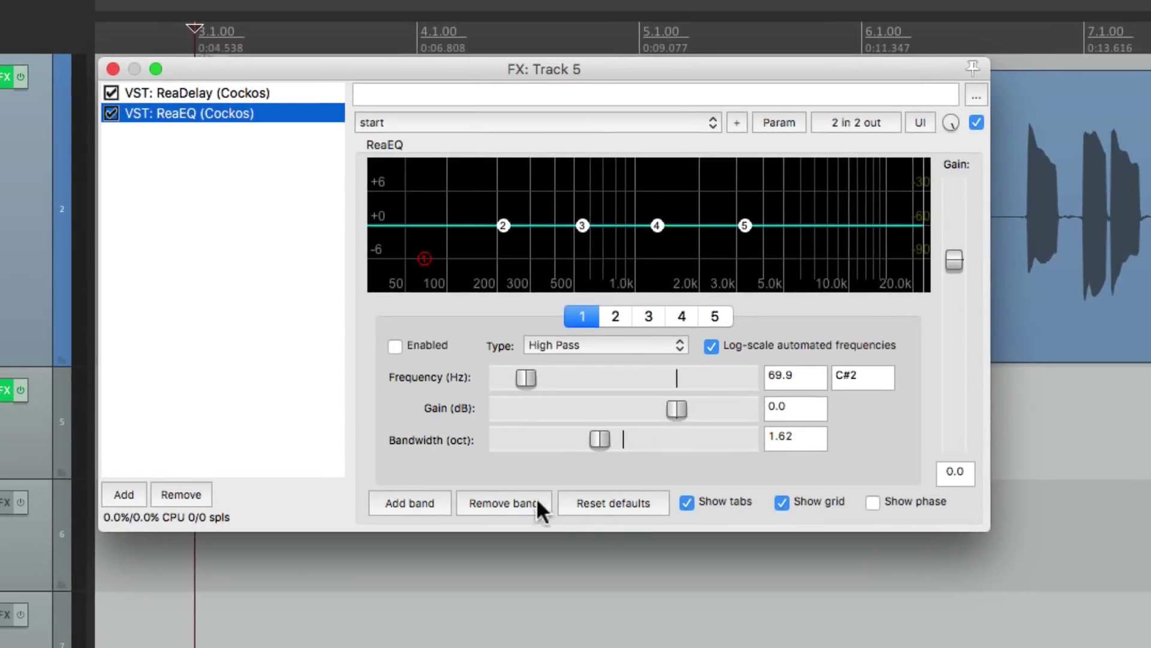
{"action": "left_click", "coordinate": [509, 502]}
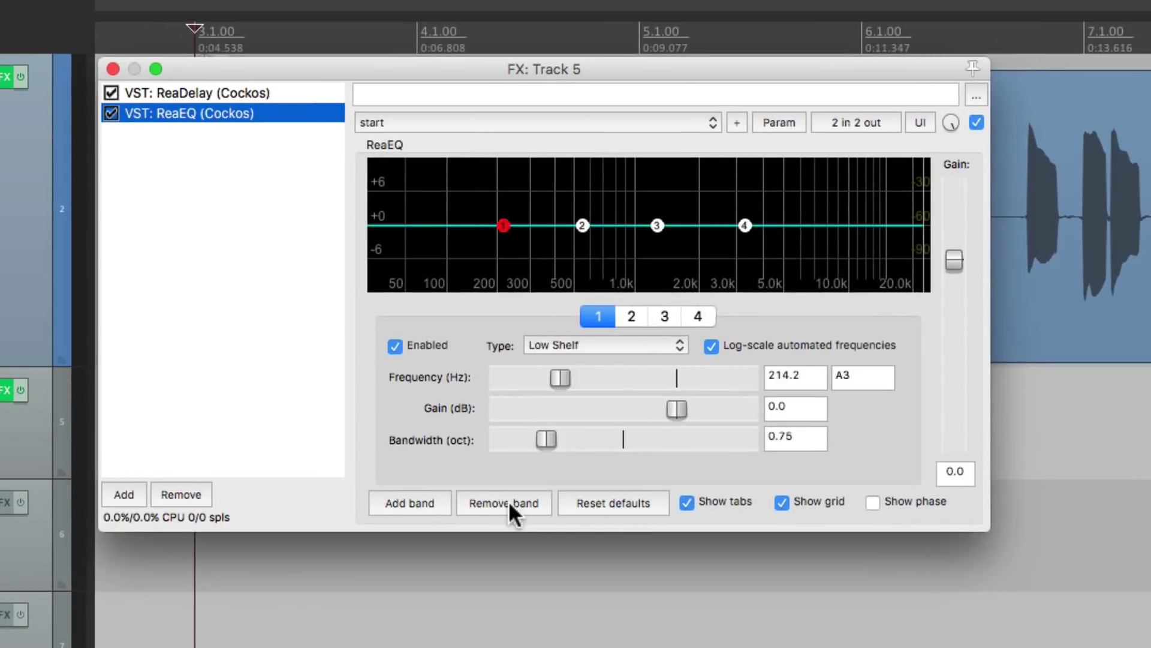
{"action": "left_click", "coordinate": [509, 503]}
{"action": "left_click", "coordinate": [510, 502]}
{"action": "left_click", "coordinate": [509, 502]}
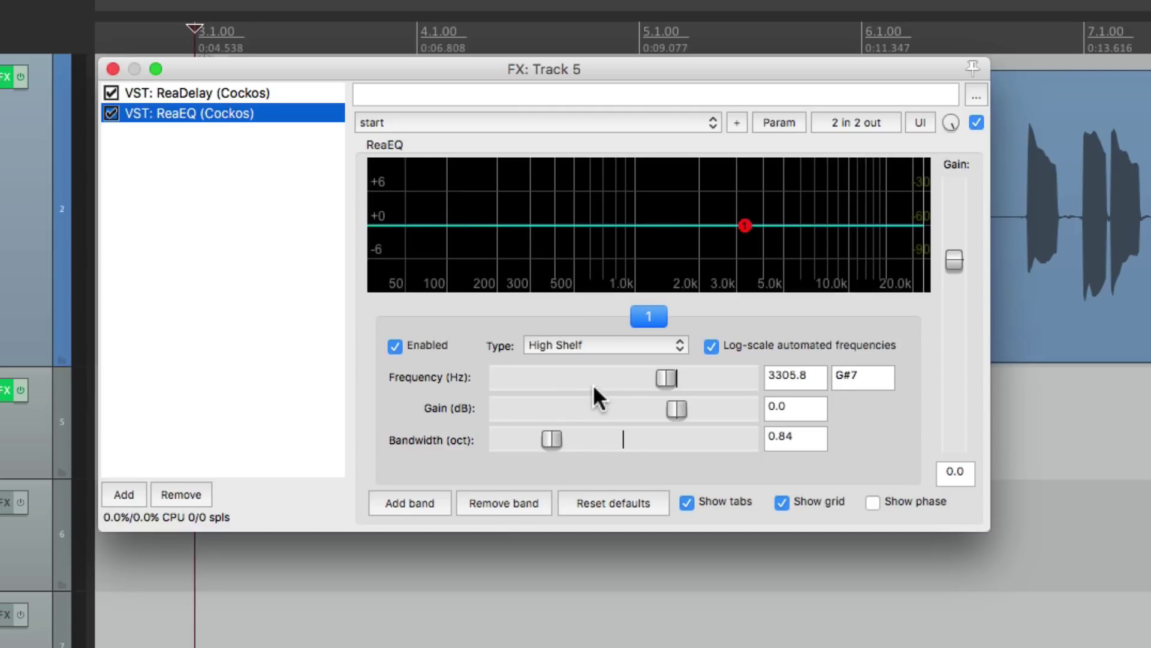
{"action": "left_click", "coordinate": [605, 345]}
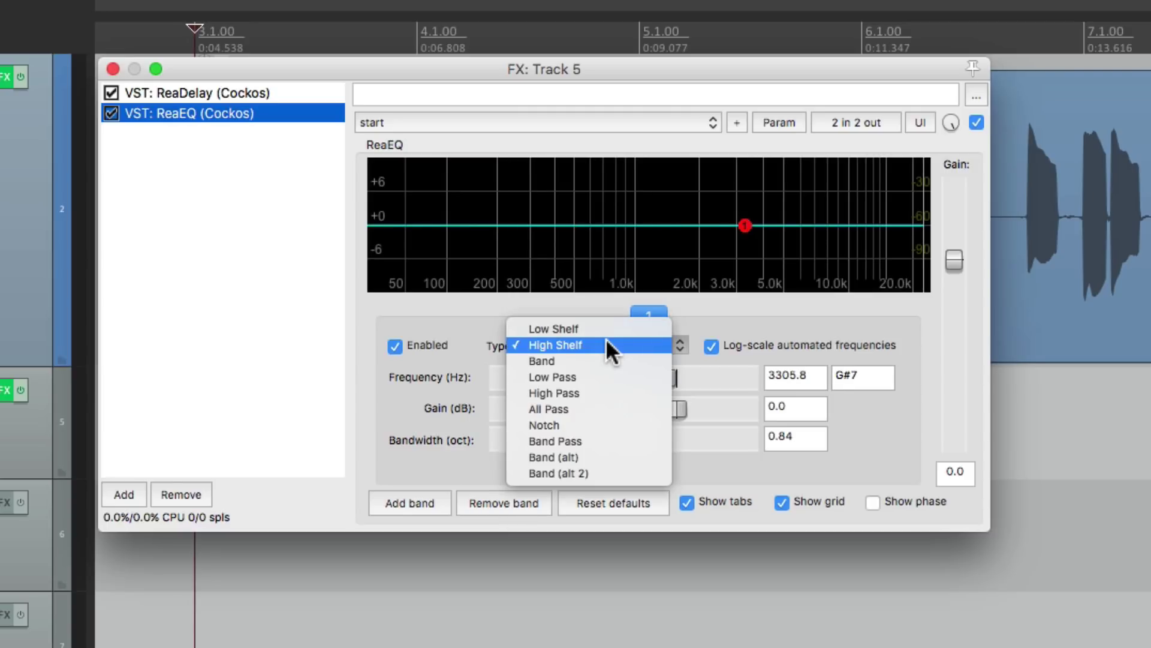
{"action": "left_click", "coordinate": [603, 387]}
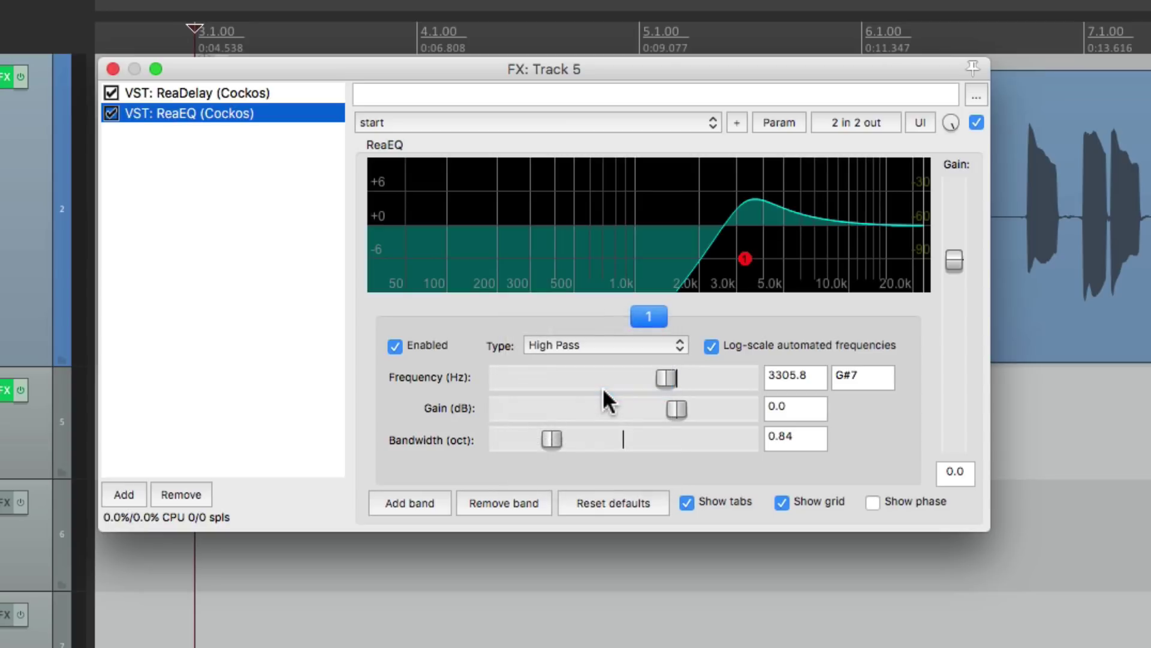
{"action": "left_click_drag", "start_coordinate": [659, 383], "coordinate": [572, 387]}
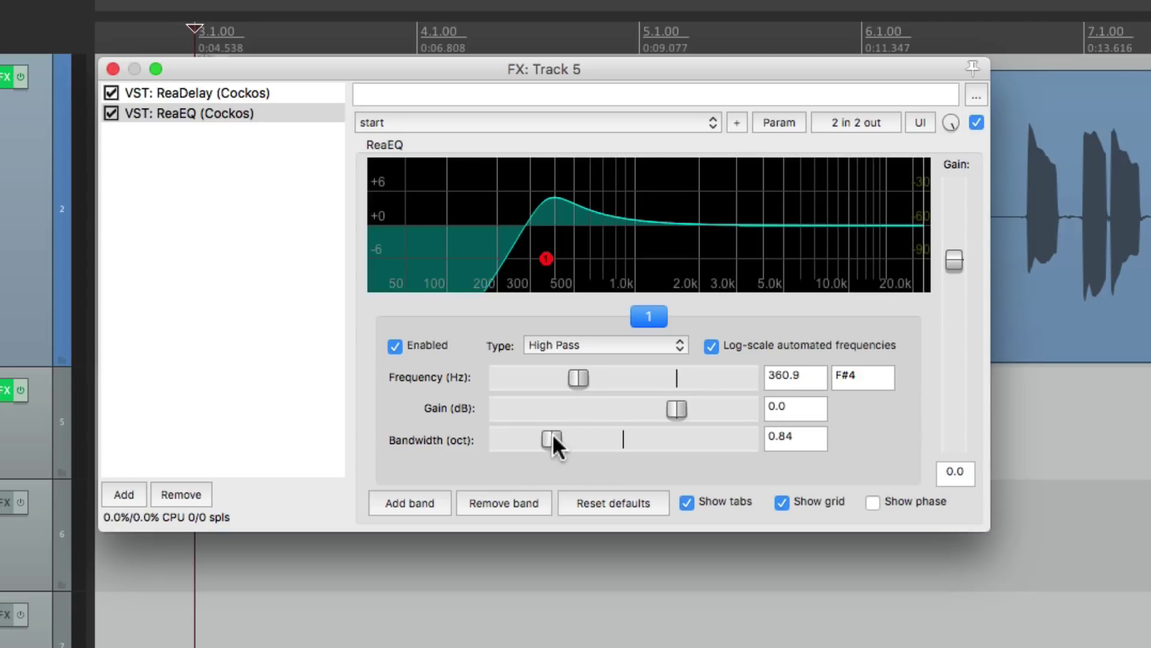
{"action": "left_click_drag", "start_coordinate": [552, 433], "coordinate": [602, 430]}
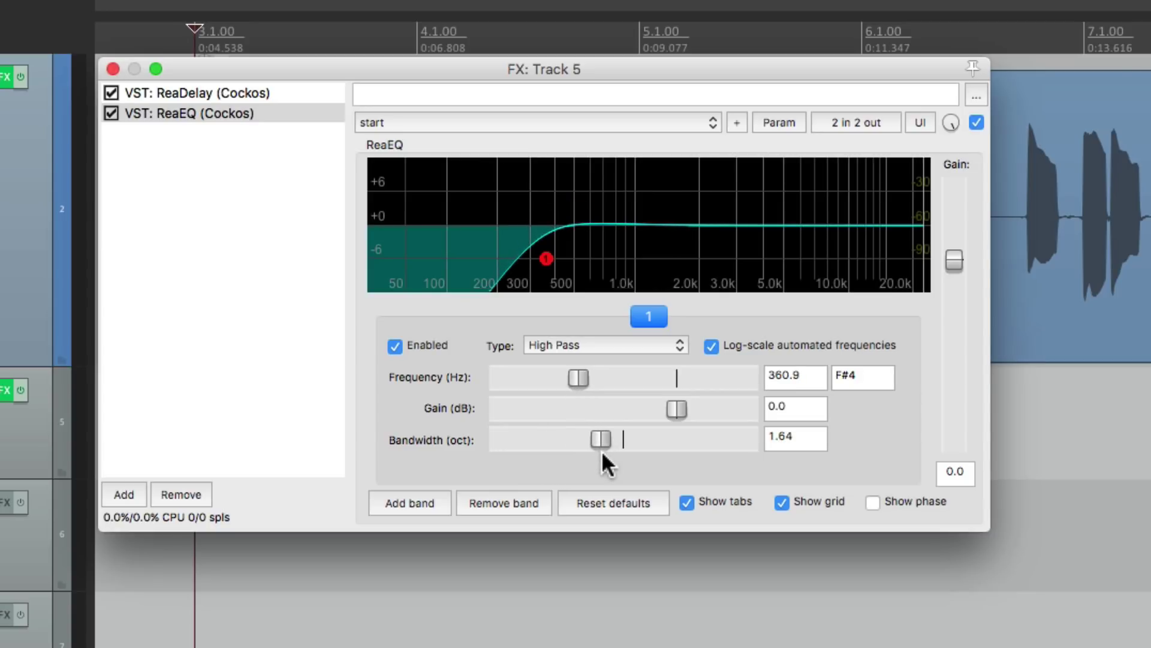
Step: Add band 2 as a resonant 2212.7 Hz low-pass at 0.46 oct and set output gain to -2.0
{"action": "left_click", "coordinate": [411, 506]}
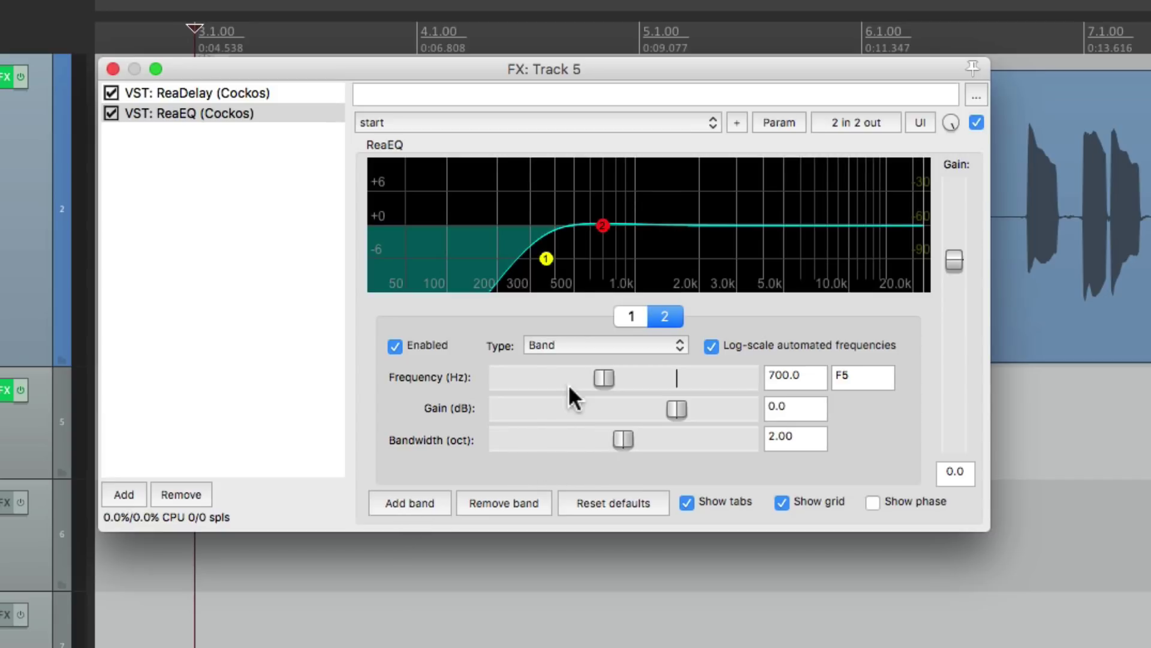
{"action": "left_click", "coordinate": [606, 345]}
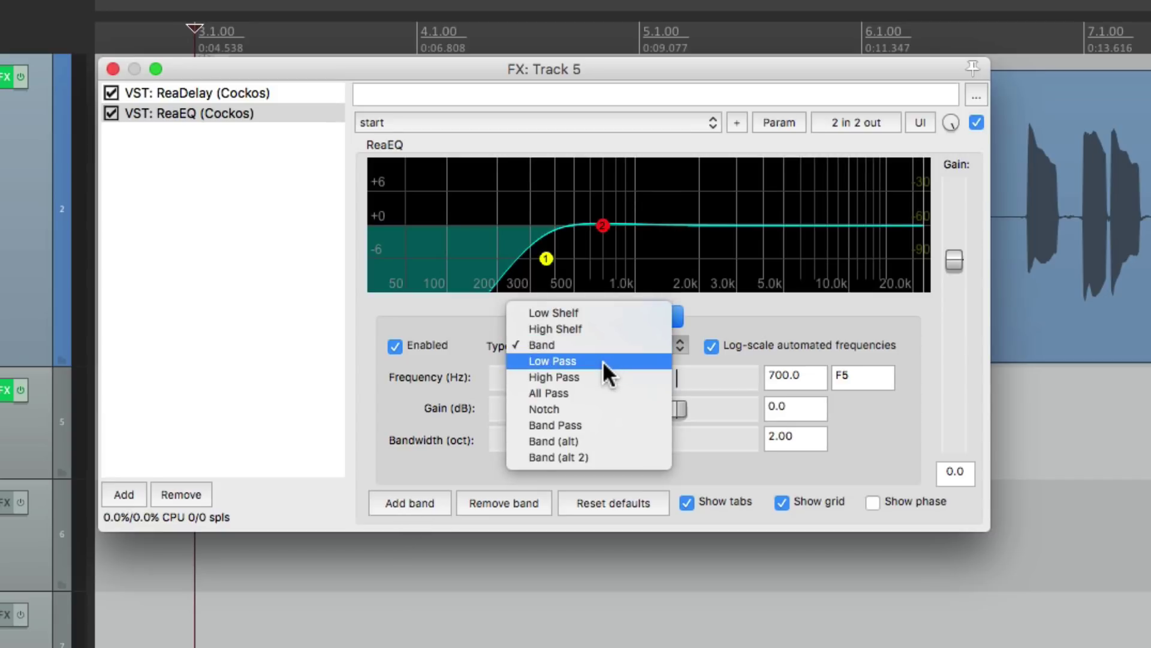
{"action": "left_click", "coordinate": [603, 361]}
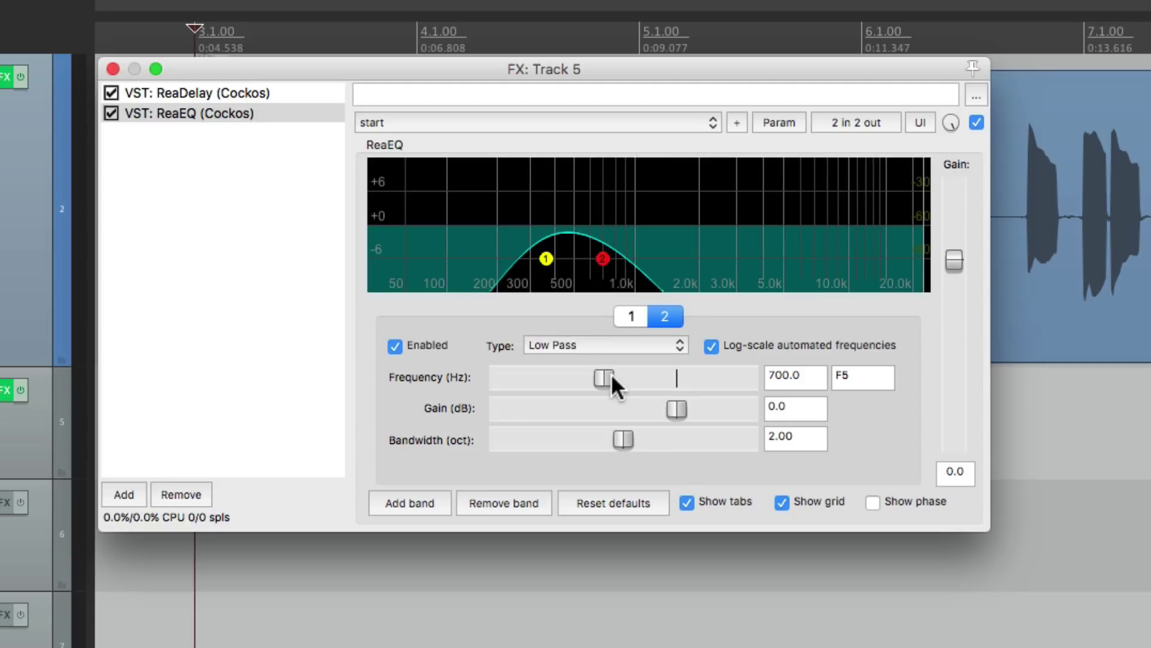
{"action": "left_click_drag", "start_coordinate": [610, 374], "coordinate": [721, 365]}
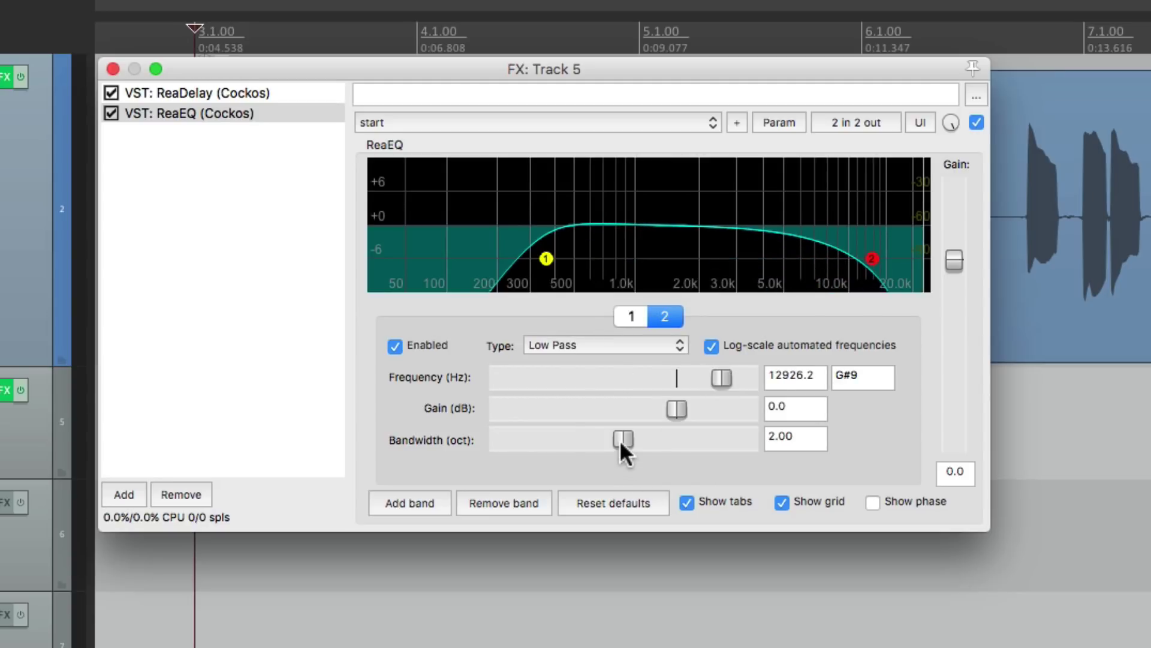
{"action": "left_click_drag", "start_coordinate": [622, 440], "coordinate": [525, 455]}
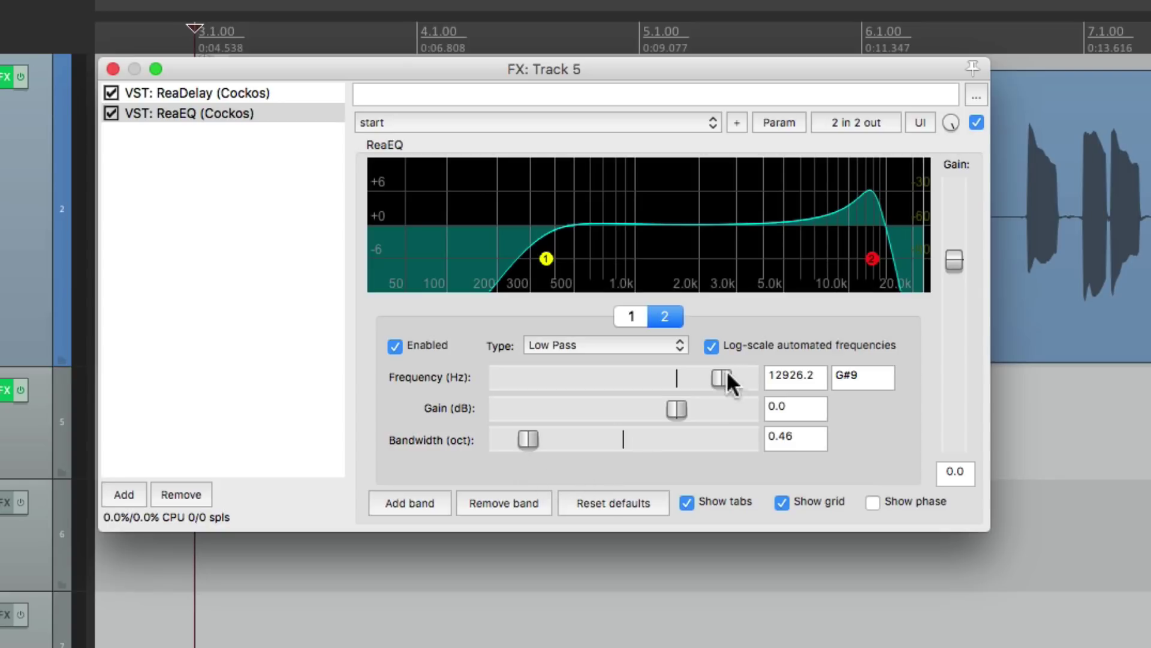
{"action": "left_click_drag", "start_coordinate": [717, 372], "coordinate": [646, 377]}
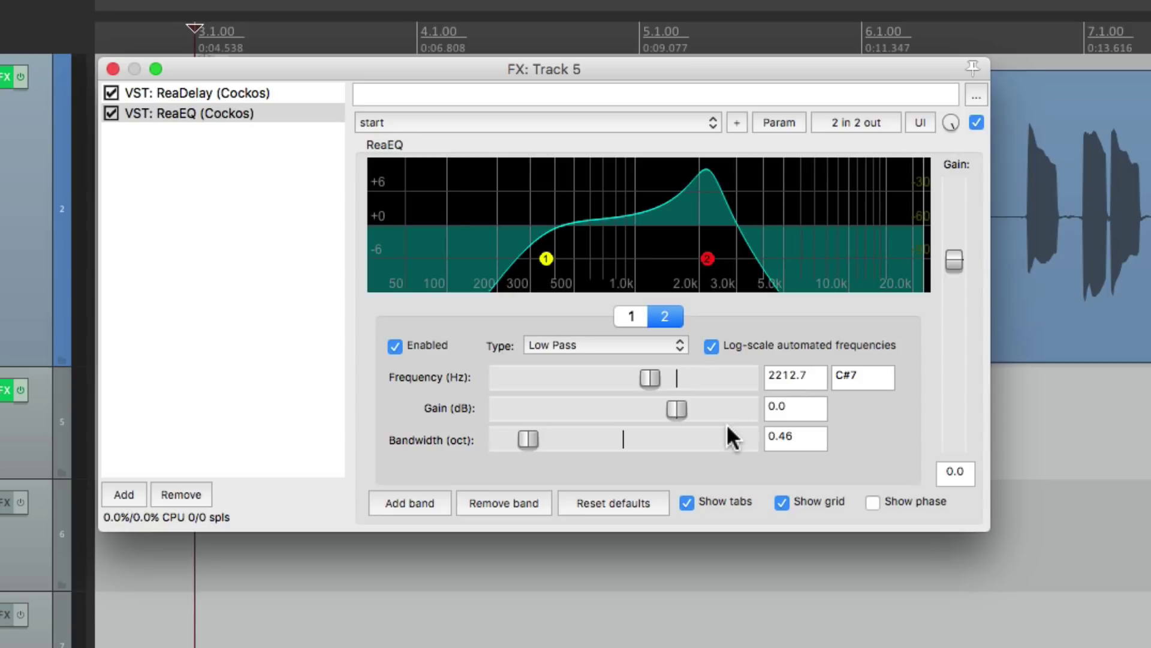
{"action": "key", "text": "space"}
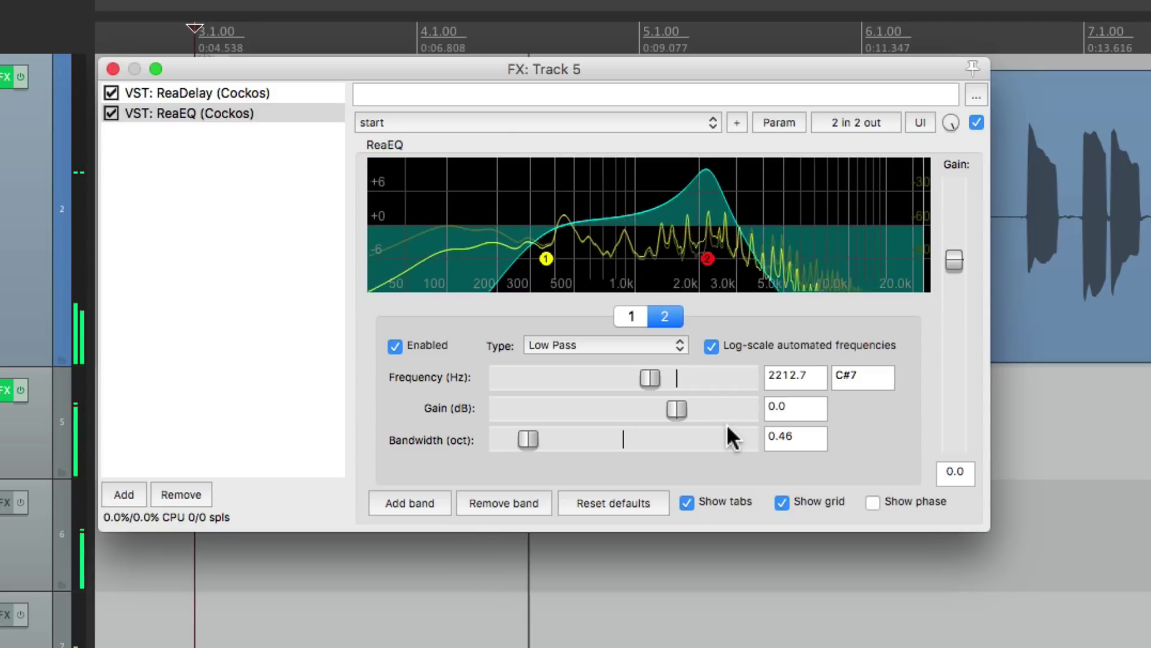
{"action": "key", "text": "space"}
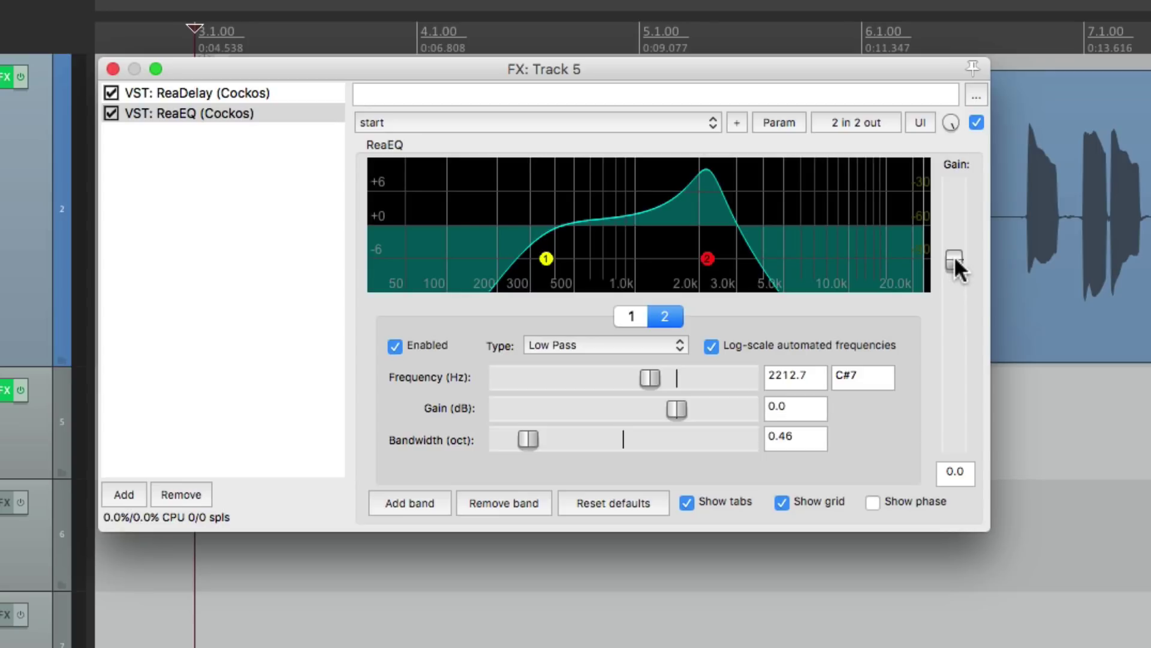
{"action": "left_click_drag", "start_coordinate": [955, 260], "coordinate": [955, 271]}
{"action": "key", "text": "space"}
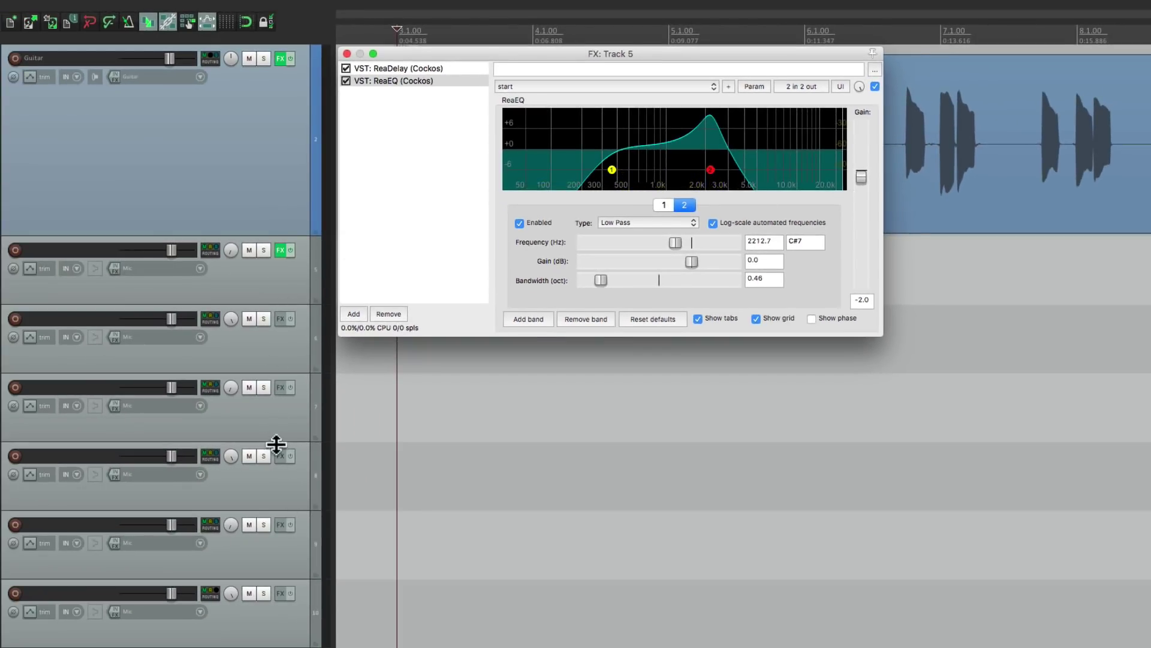
Step: Drag track 5's ReaDelay and ReaEQ chain onto the lower tracks' FX buttons, then play everything
{"action": "left_click_drag", "start_coordinate": [276, 254], "coordinate": [280, 318]}
{"action": "left_click_drag", "start_coordinate": [280, 318], "coordinate": [282, 586]}
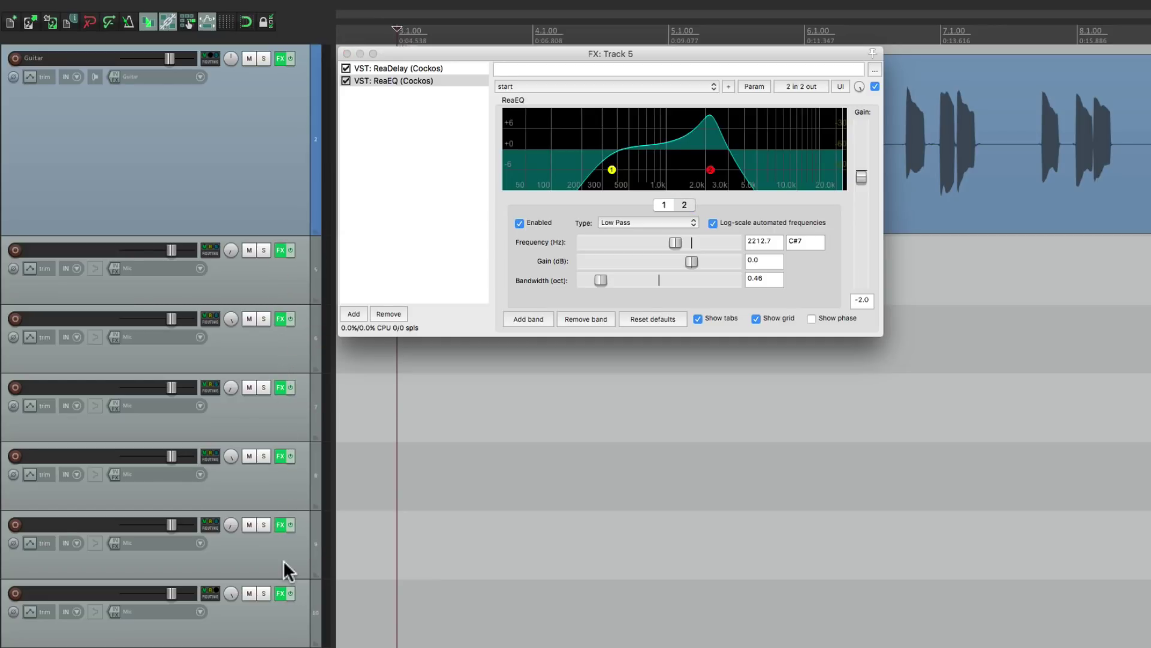
{"action": "key", "text": "space"}
{"action": "key", "text": "space"}
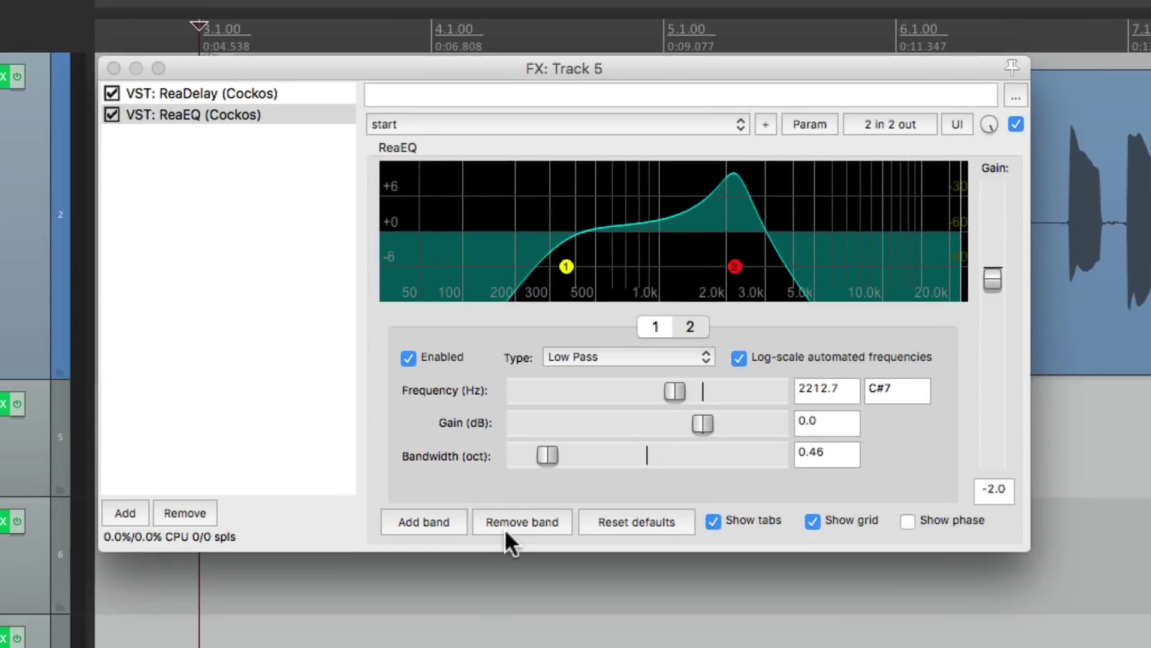
Step: Swap band 2 for a 3130.1 Hz peak (+11.3 dB, 1.06 oct) and set output gain to -4.1
{"action": "left_click", "coordinate": [511, 522]}
{"action": "left_click", "coordinate": [418, 528]}
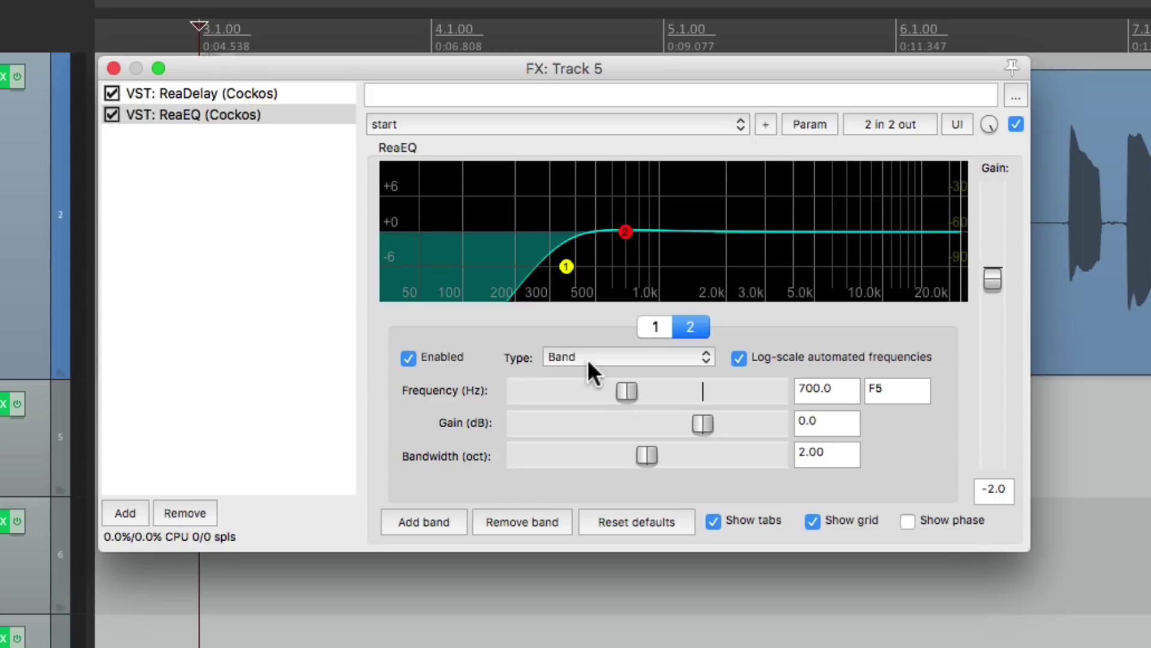
{"action": "left_click_drag", "start_coordinate": [624, 389], "coordinate": [688, 397]}
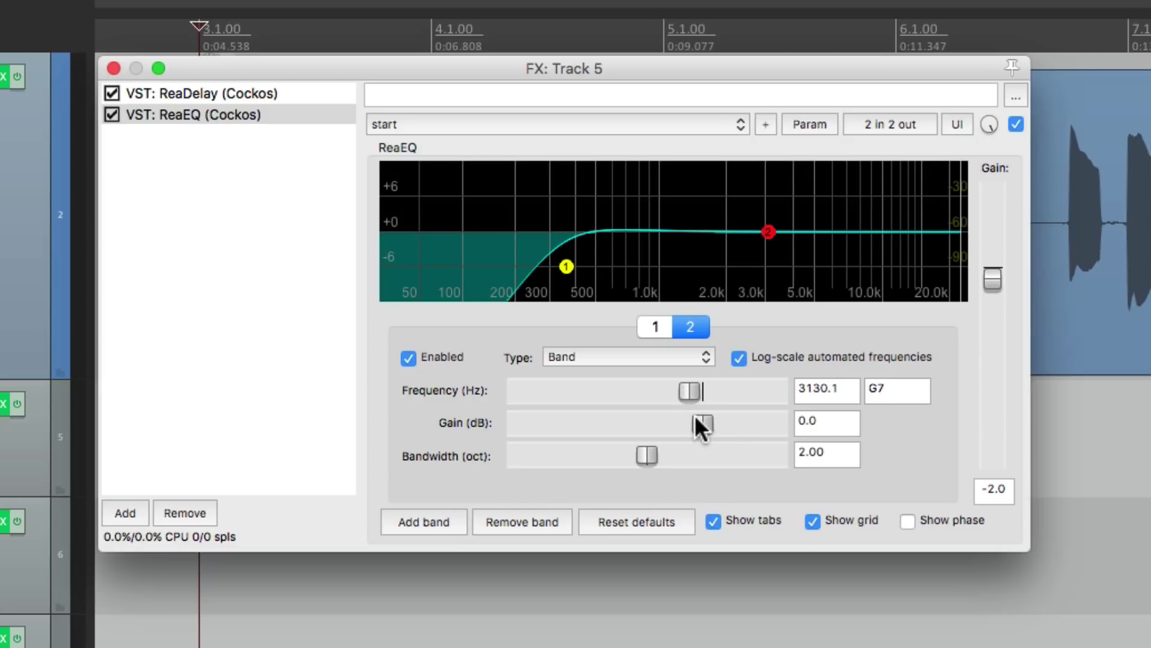
{"action": "left_click_drag", "start_coordinate": [701, 424], "coordinate": [770, 425]}
{"action": "left_click_drag", "start_coordinate": [651, 453], "coordinate": [591, 466]}
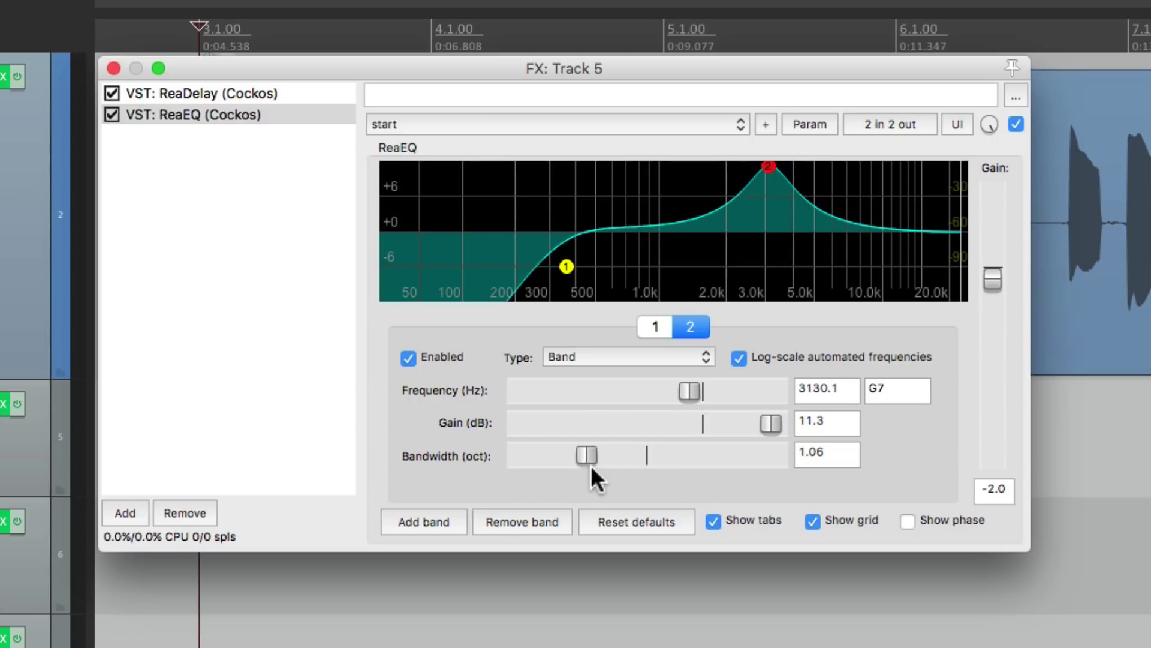
{"action": "left_click_drag", "start_coordinate": [995, 285], "coordinate": [994, 292]}
{"action": "key", "text": "space"}
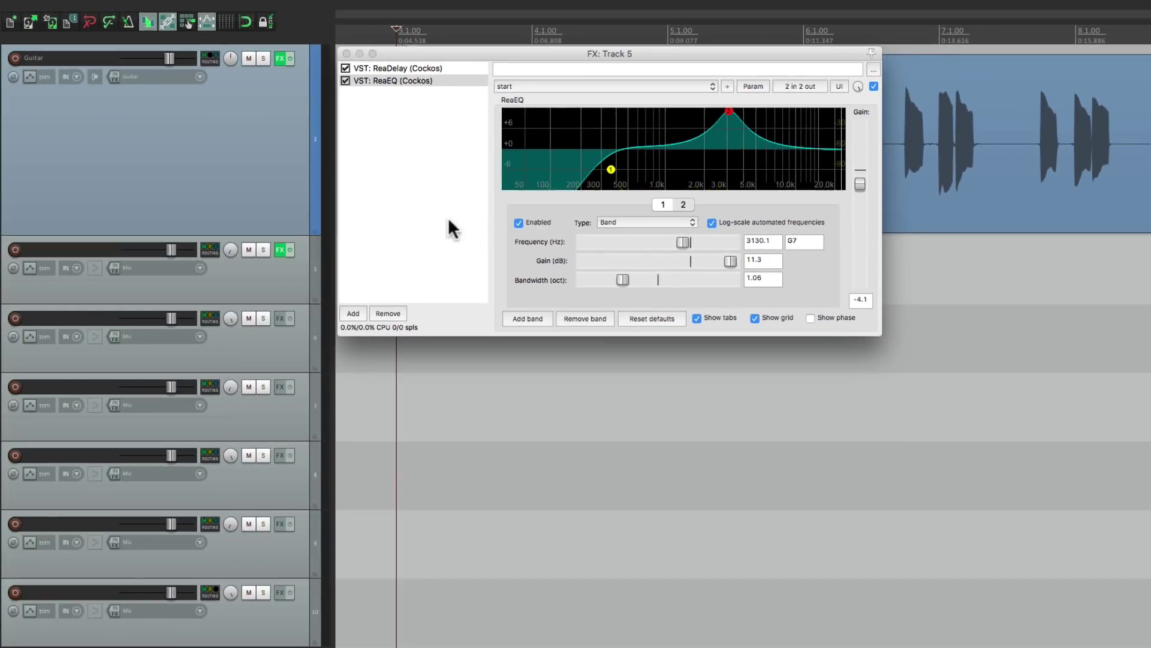
Step: Copy the ReaDelay plus peaked ReaEQ chain down onto every lower track and play them back
{"action": "left_click_drag", "start_coordinate": [282, 251], "coordinate": [281, 591]}
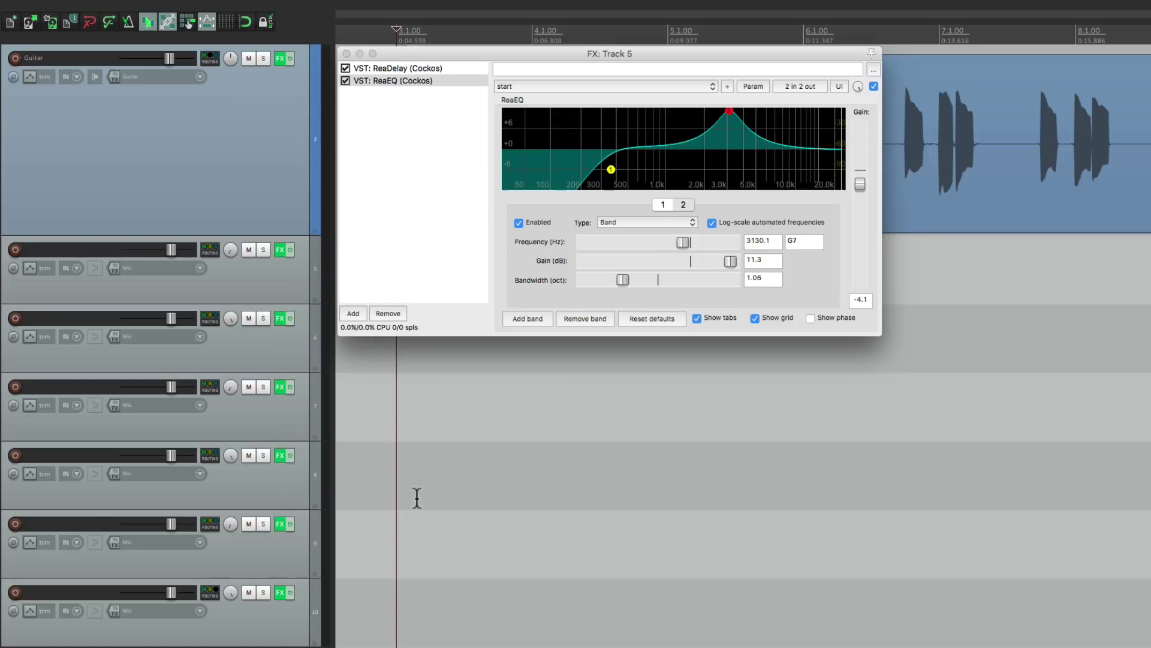
{"action": "key", "text": "space"}
Step: Bypass the effects on the lower tracks and remove ReaEQ from track 5's chain
{"action": "left_click_drag", "start_coordinate": [281, 585], "coordinate": [278, 453]}
{"action": "left_click_drag", "start_coordinate": [278, 326], "coordinate": [278, 246]}
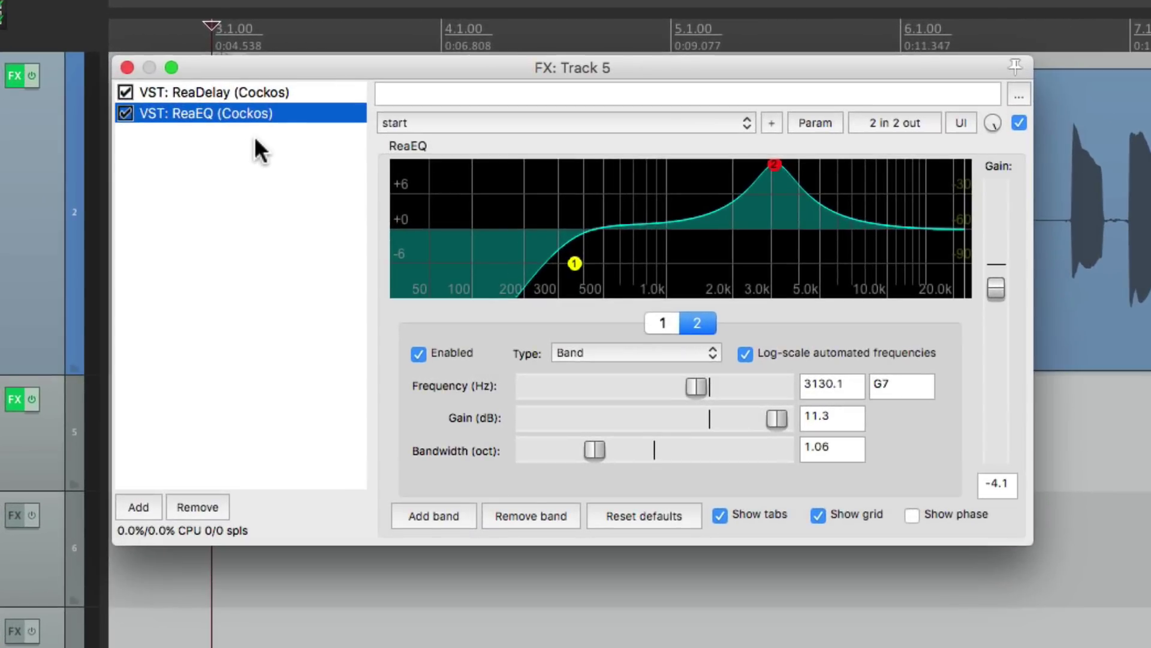
{"action": "left_click", "coordinate": [186, 505]}
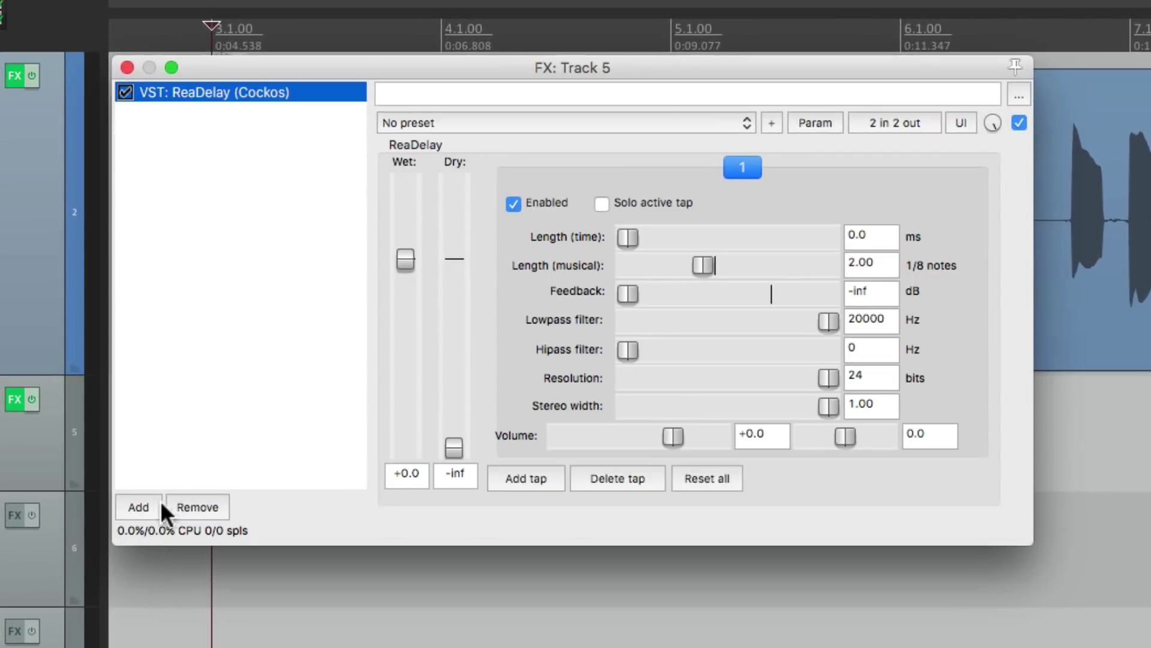
Step: Add JS Bit Reduction/Dither with noise shaping Disabled (Overload), dither Off (Truncate), 8-bit output, and play it
{"action": "left_click", "coordinate": [140, 507]}
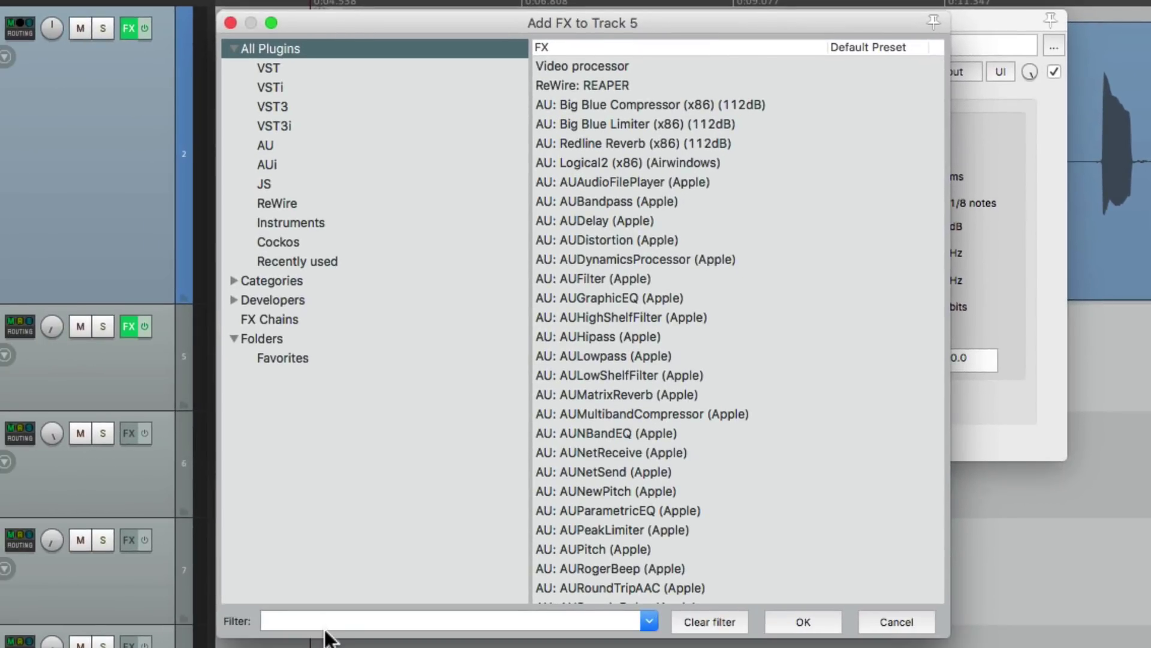
{"action": "type", "text": "bit"}
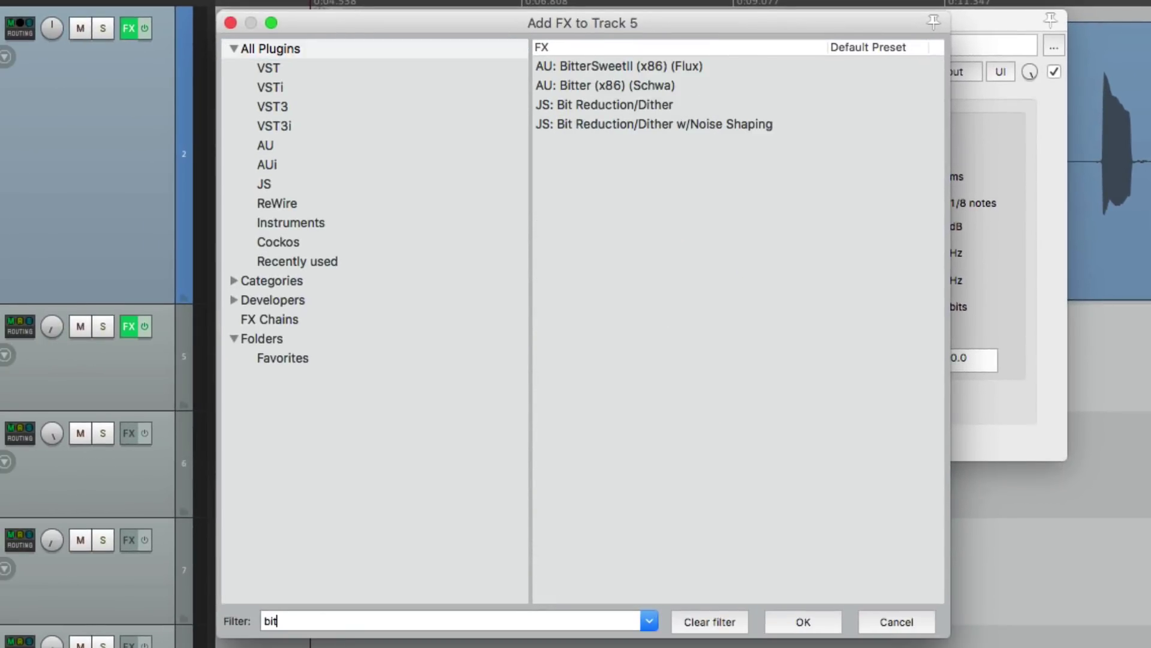
{"action": "left_click", "coordinate": [677, 124]}
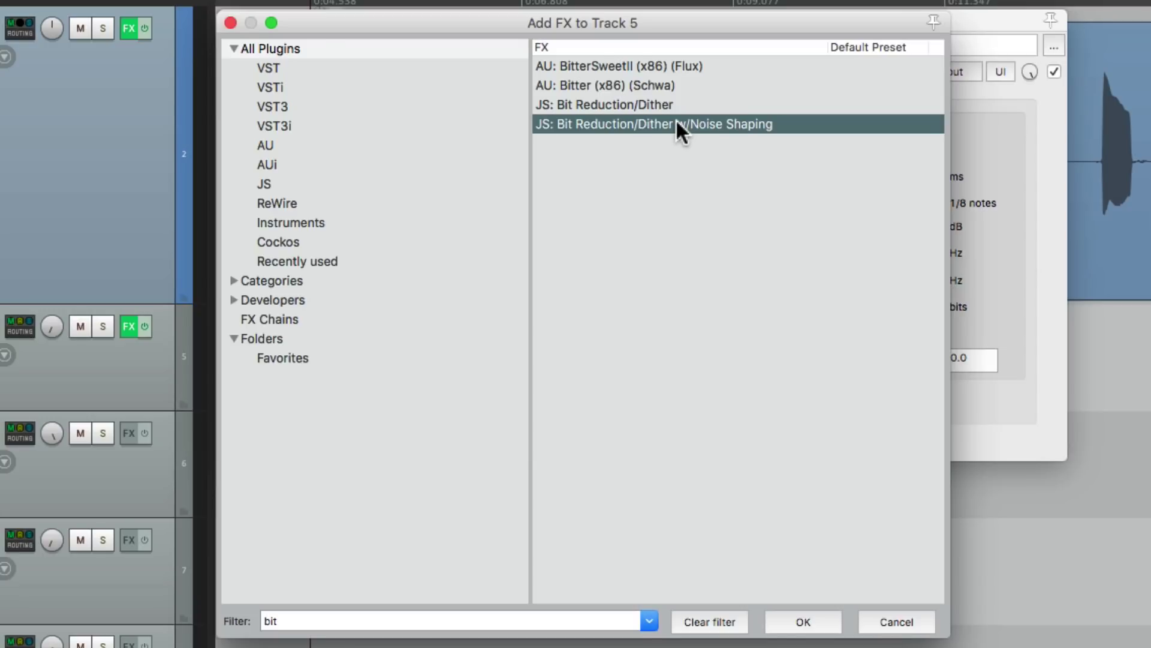
{"action": "double_click", "coordinate": [676, 123]}
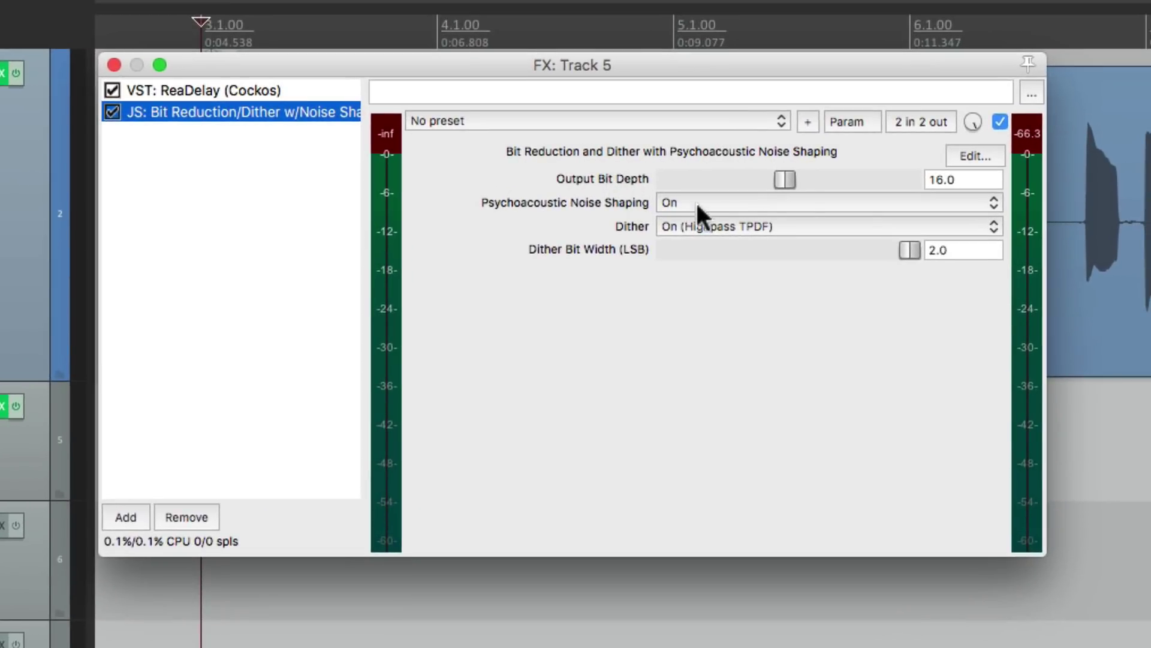
{"action": "left_click", "coordinate": [697, 203]}
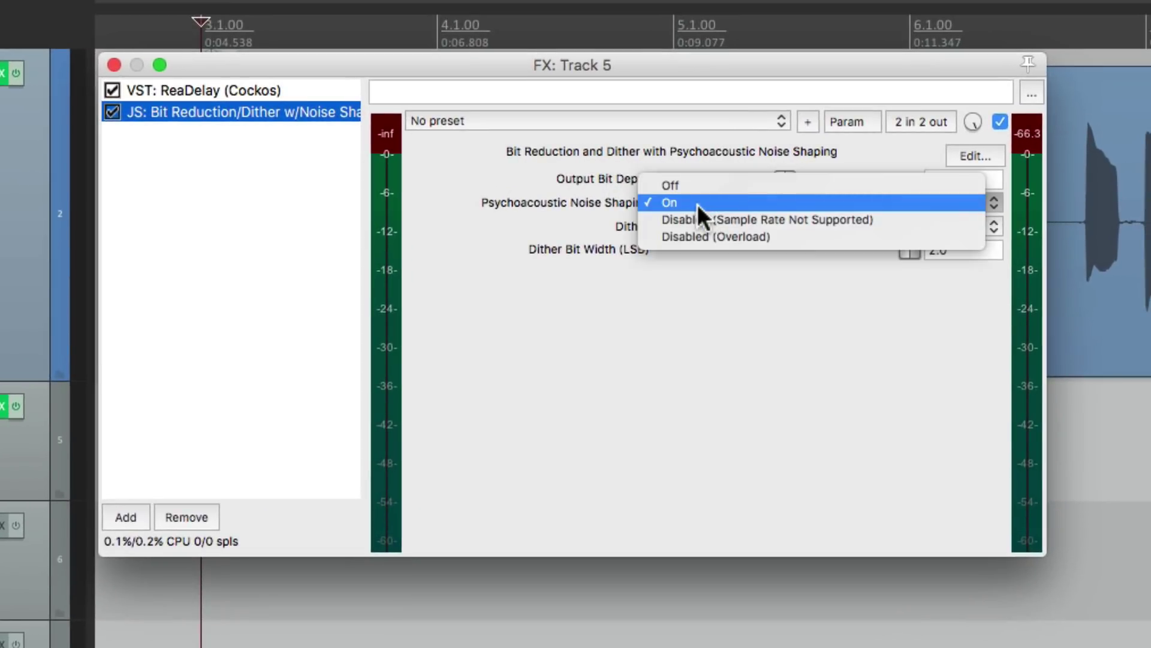
{"action": "left_click", "coordinate": [727, 237]}
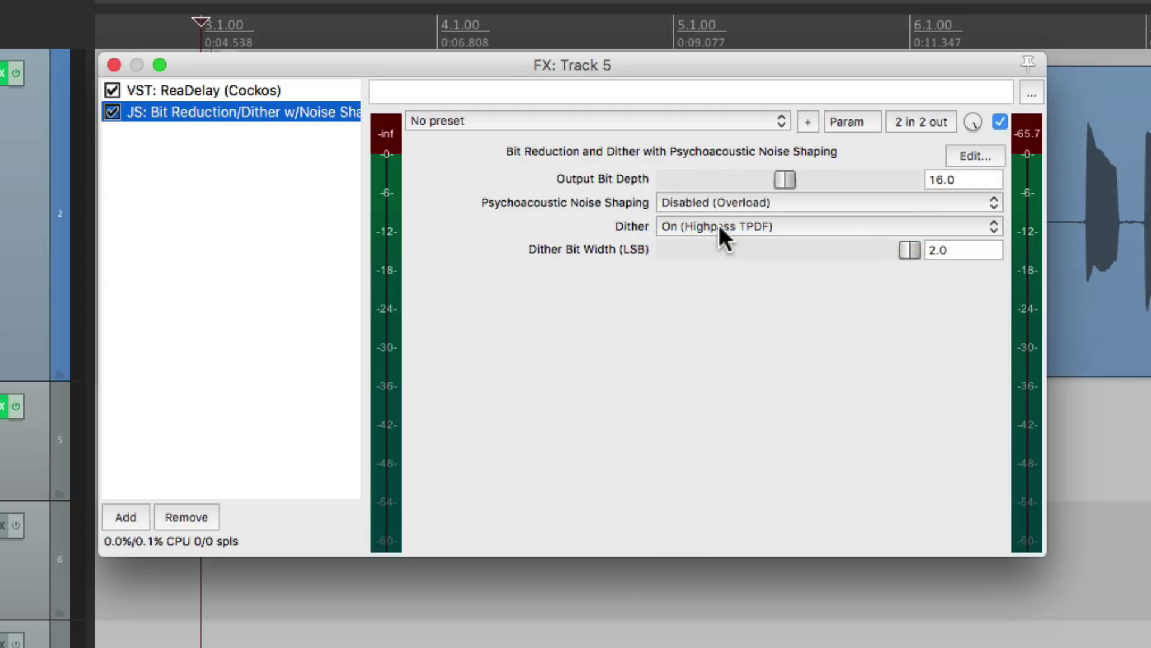
{"action": "left_click", "coordinate": [719, 225]}
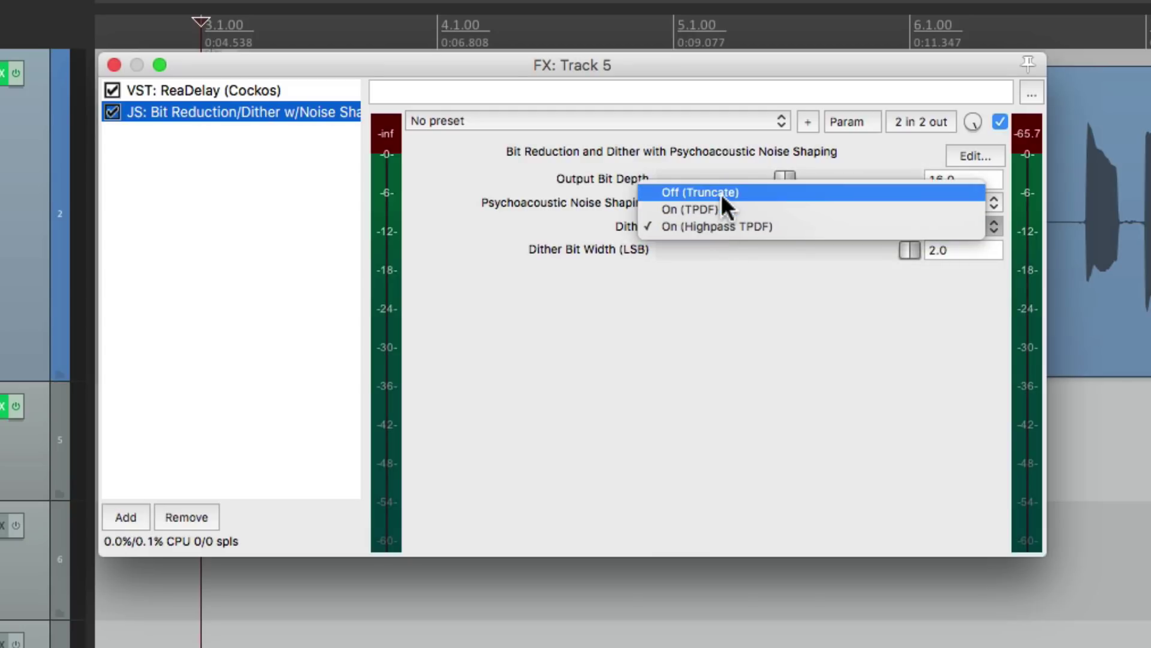
{"action": "left_click", "coordinate": [724, 204]}
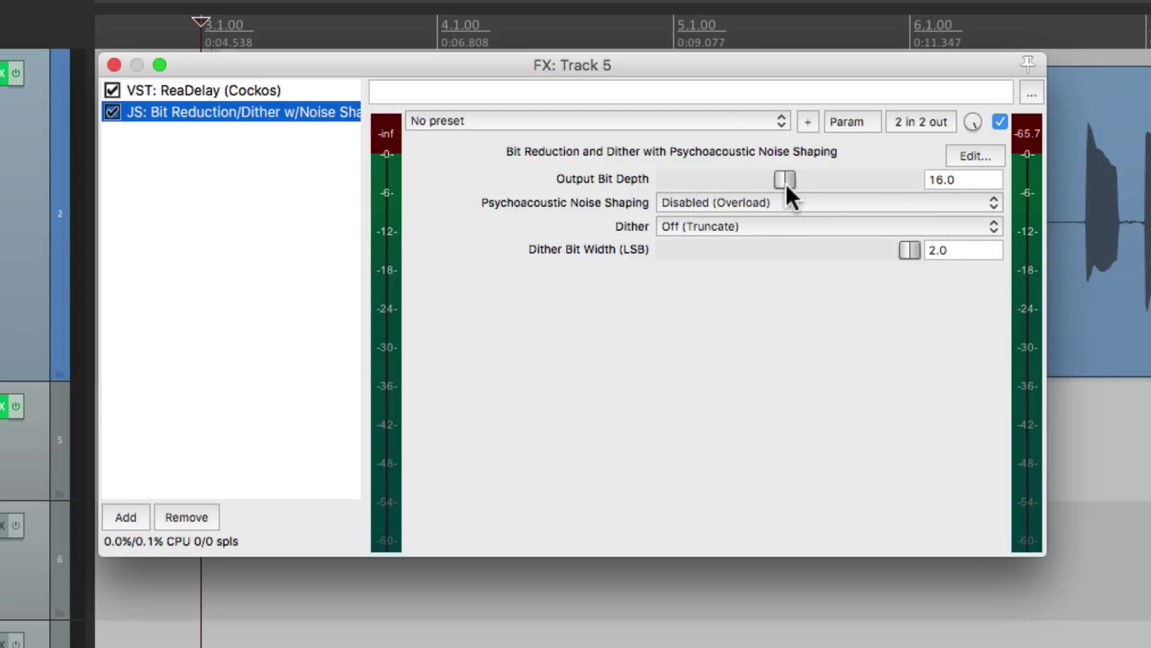
{"action": "left_click_drag", "start_coordinate": [783, 176], "coordinate": [728, 193]}
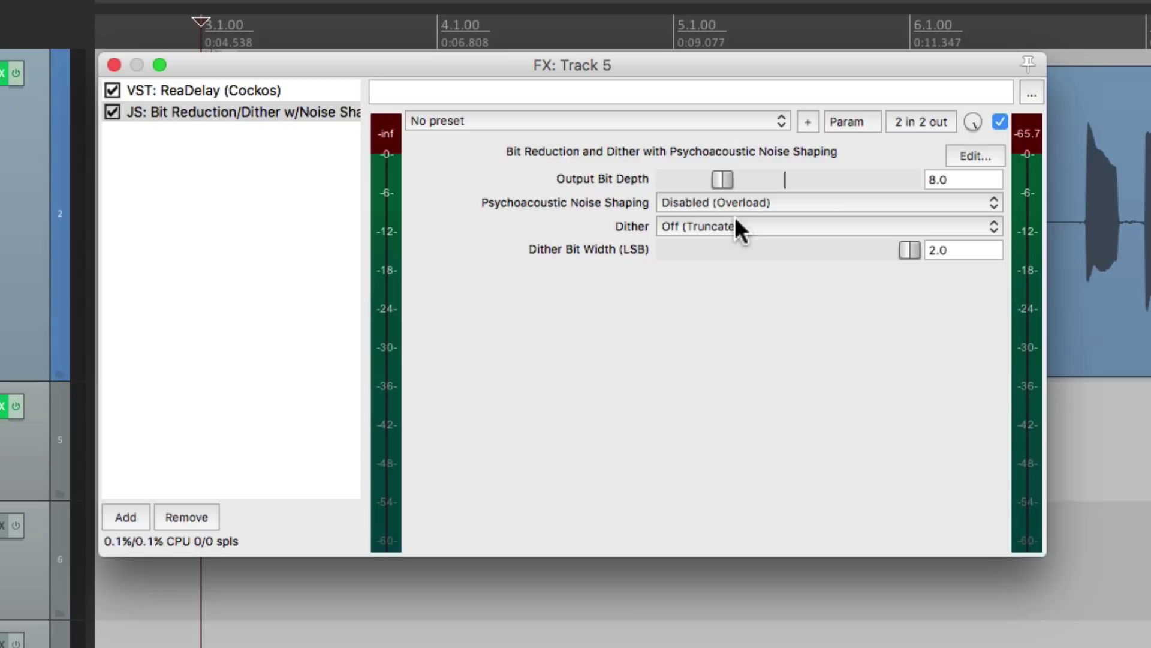
{"action": "key", "text": "space"}
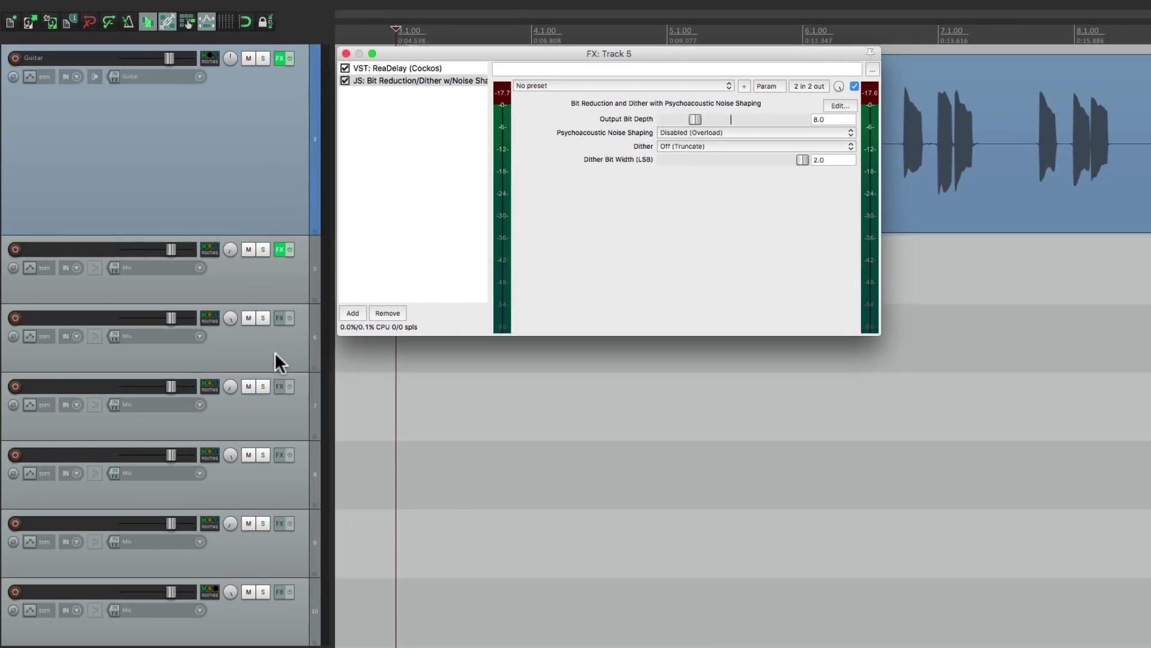
Step: Copy track 5's ReaDelay and bit-reduction chain onto tracks 6 to 8 and play it back
{"action": "left_click_drag", "start_coordinate": [281, 257], "coordinate": [303, 636]}
{"action": "key", "text": "space"}
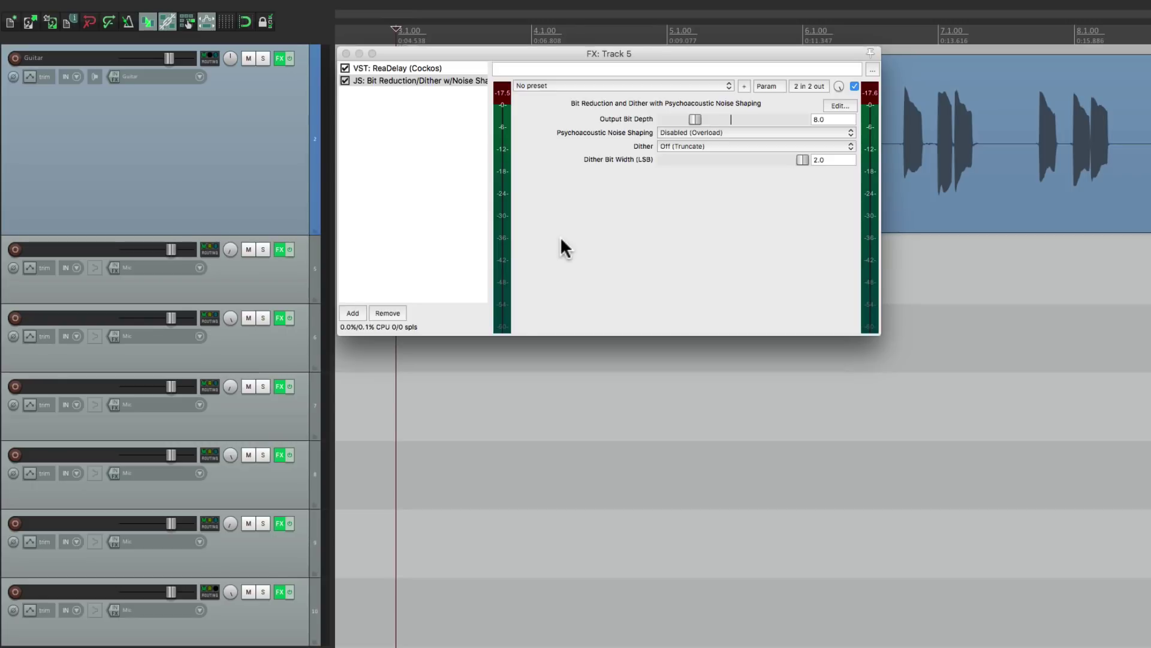
Step: Remove the Bit Reduction plugin from track 5's chain and bypass track 6's effects
{"action": "left_click", "coordinate": [449, 81]}
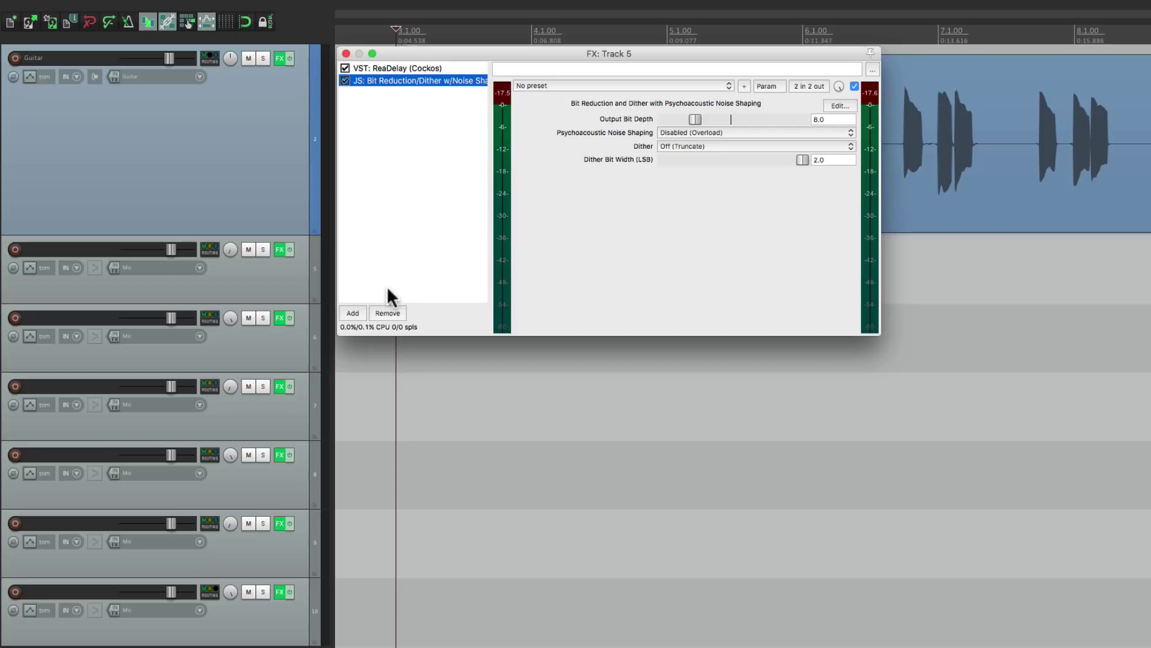
{"action": "left_click", "coordinate": [385, 310]}
{"action": "left_click", "coordinate": [278, 318]}
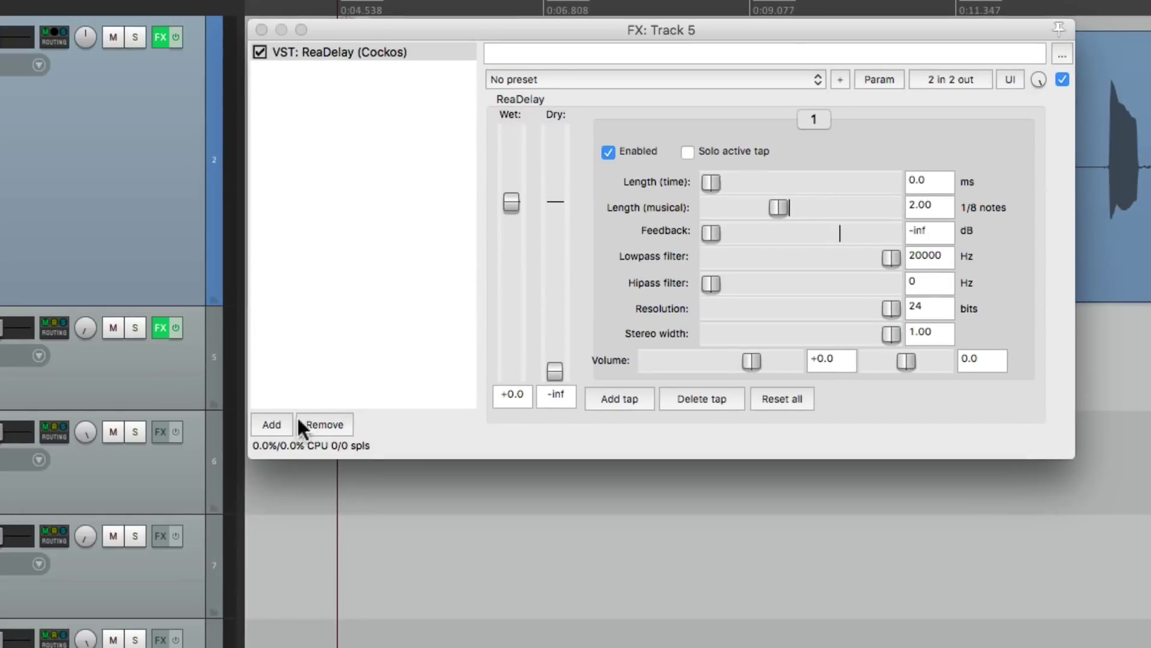
Step: Add JS: Exciter to track 5 with Harmonics at 75% and play it back
{"action": "left_click", "coordinate": [281, 424]}
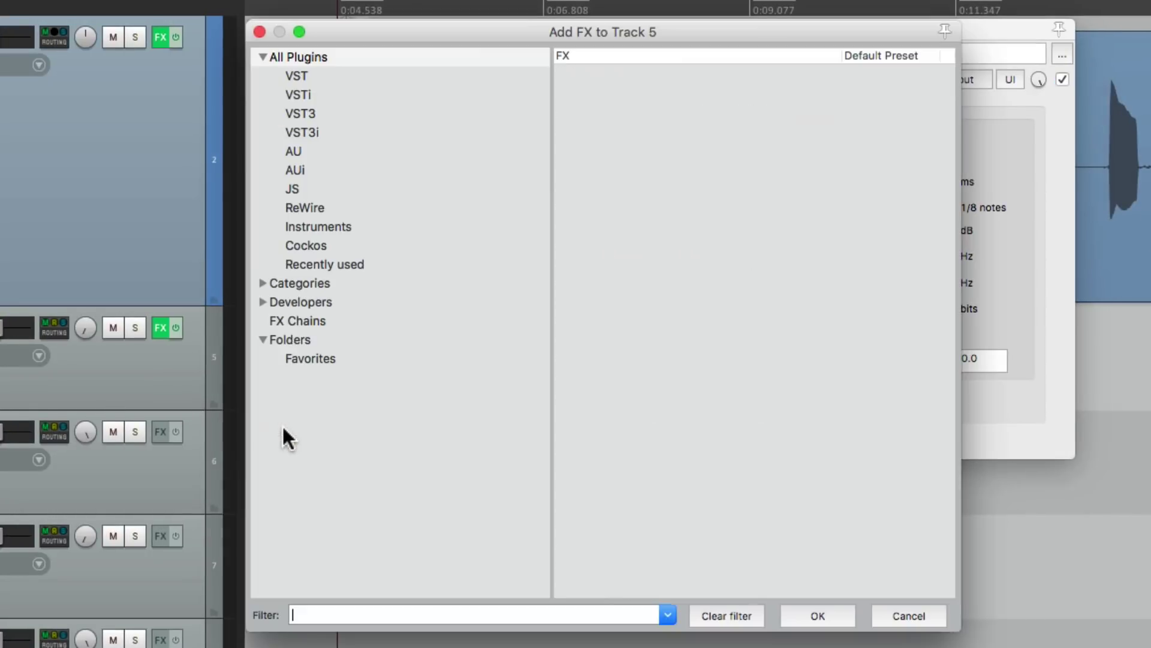
{"action": "type", "text": "exciter"}
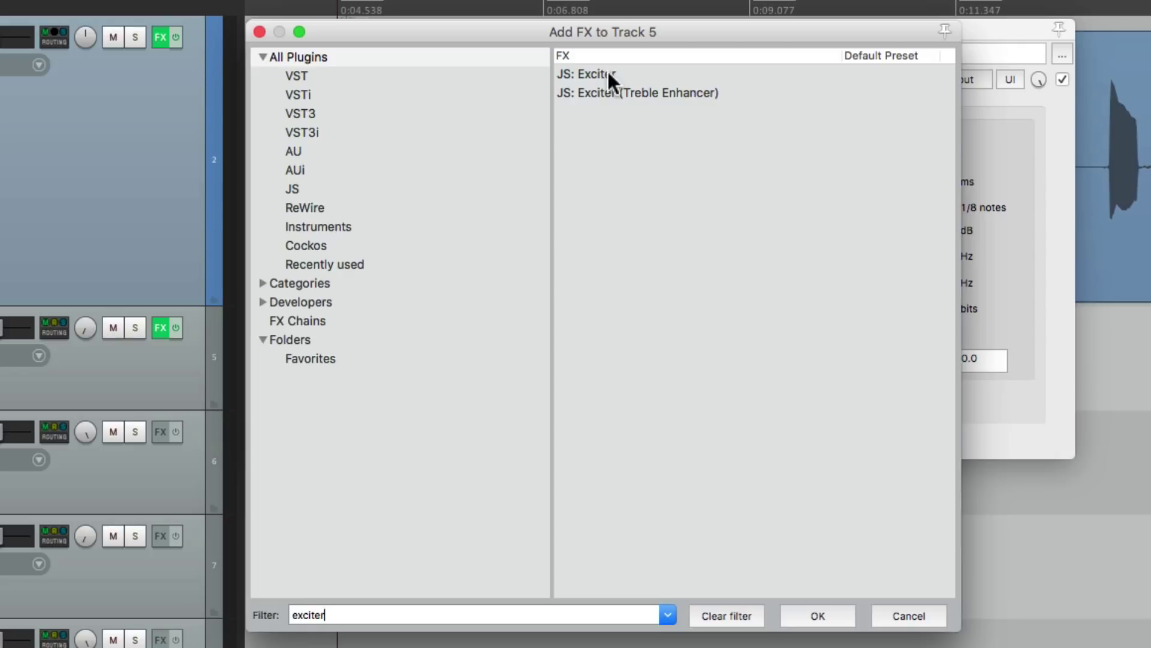
{"action": "double_click", "coordinate": [608, 73]}
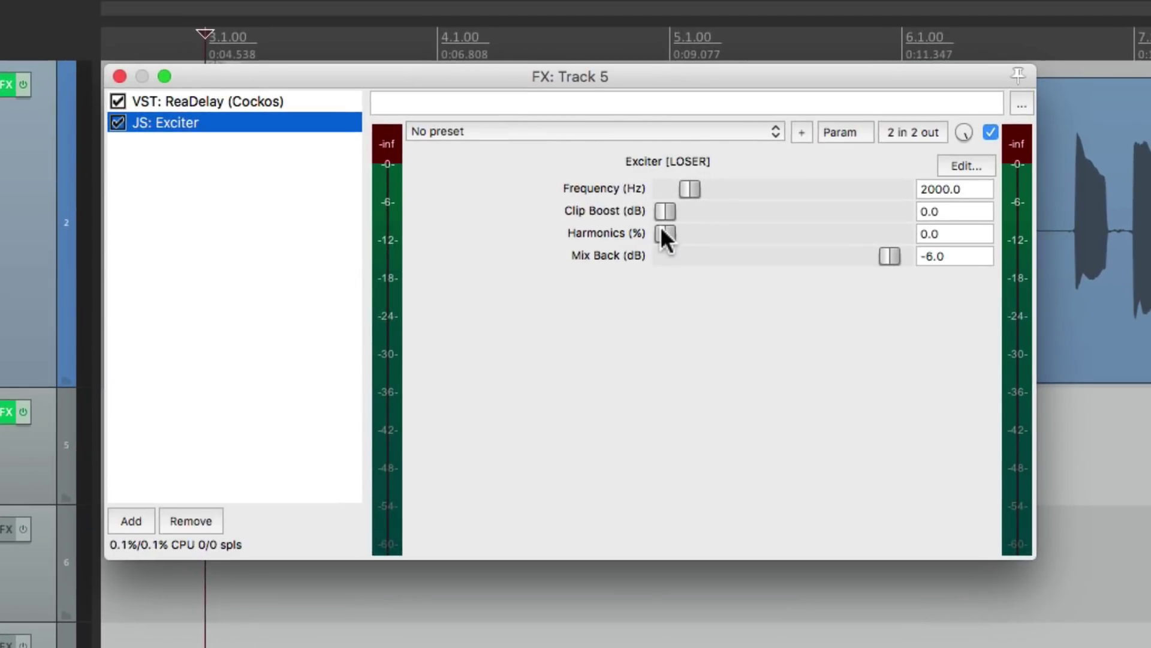
{"action": "left_click_drag", "start_coordinate": [660, 228], "coordinate": [840, 229]}
{"action": "key", "text": "space"}
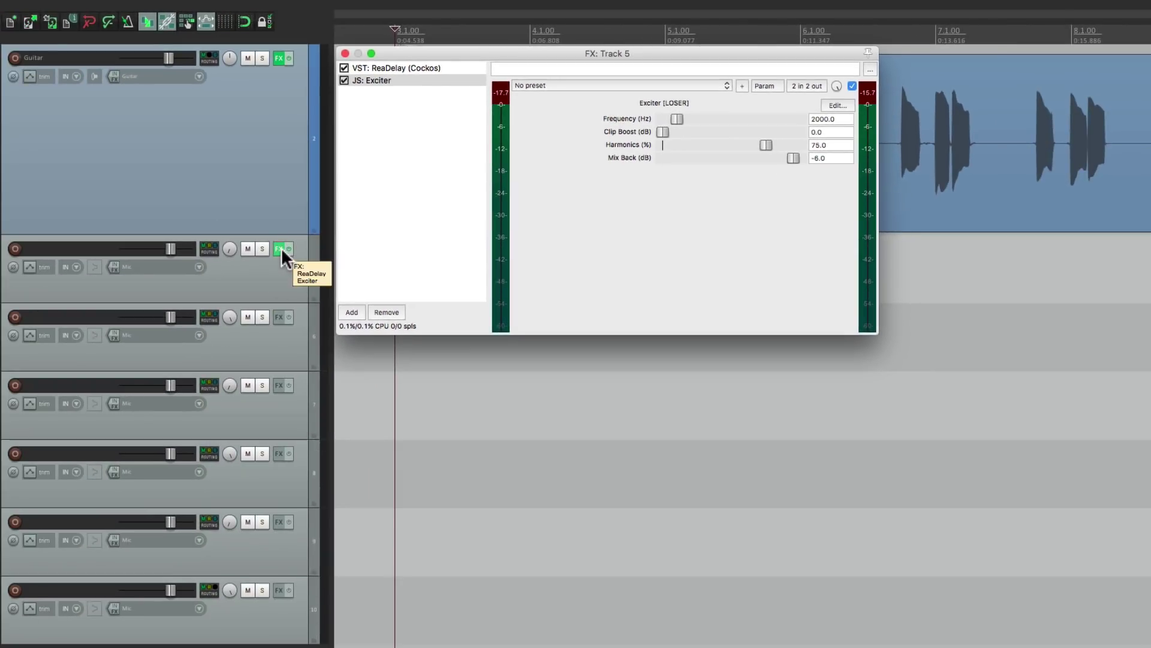
Step: Copy the ReaDelay and Exciter chain onto tracks 6 through 10, then play and stop
{"action": "left_click_drag", "start_coordinate": [282, 250], "coordinate": [278, 317]}
{"action": "left_click_drag", "start_coordinate": [278, 317], "coordinate": [278, 385]}
{"action": "left_click_drag", "start_coordinate": [281, 442], "coordinate": [279, 583]}
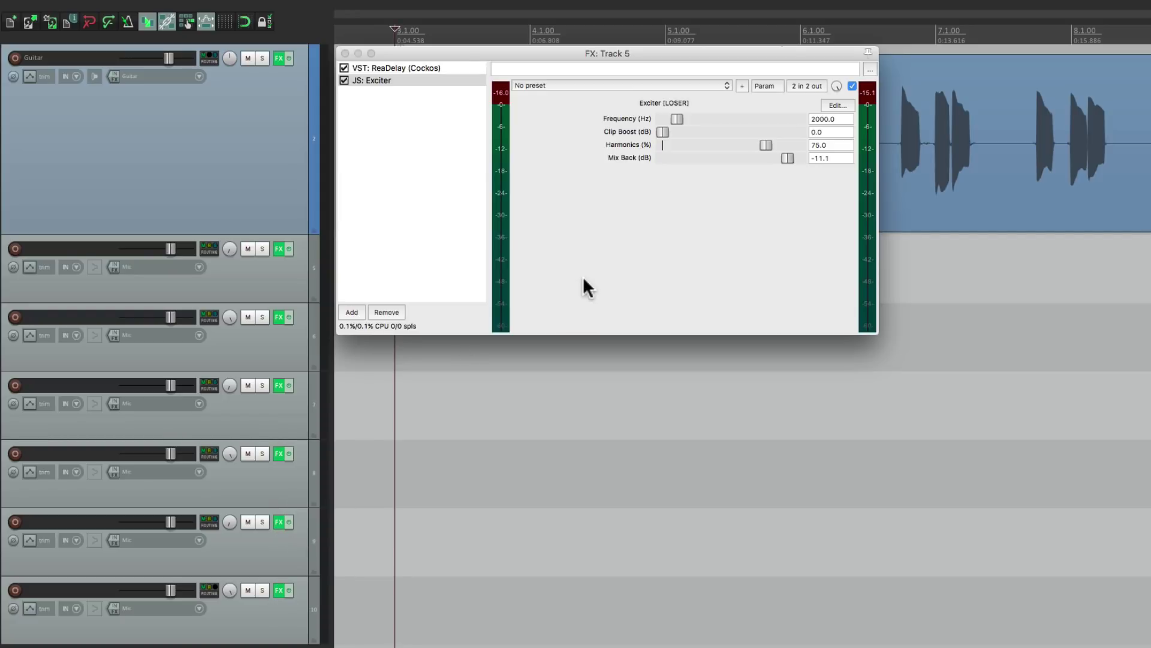
{"action": "key", "text": "space"}
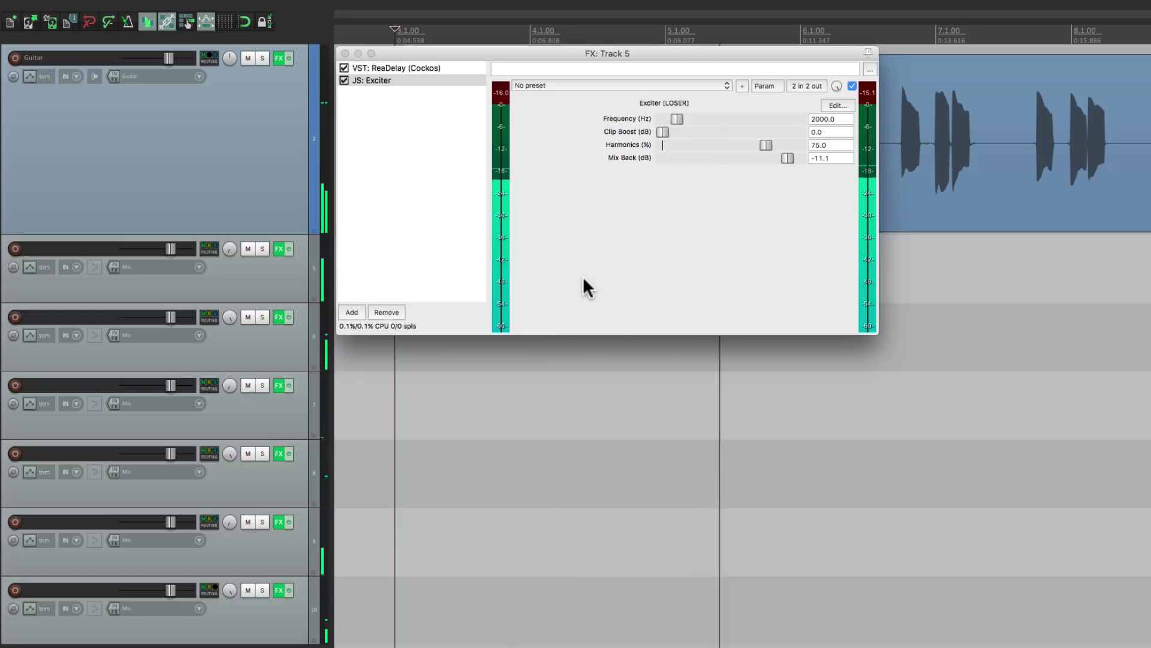
{"action": "key", "text": "space"}
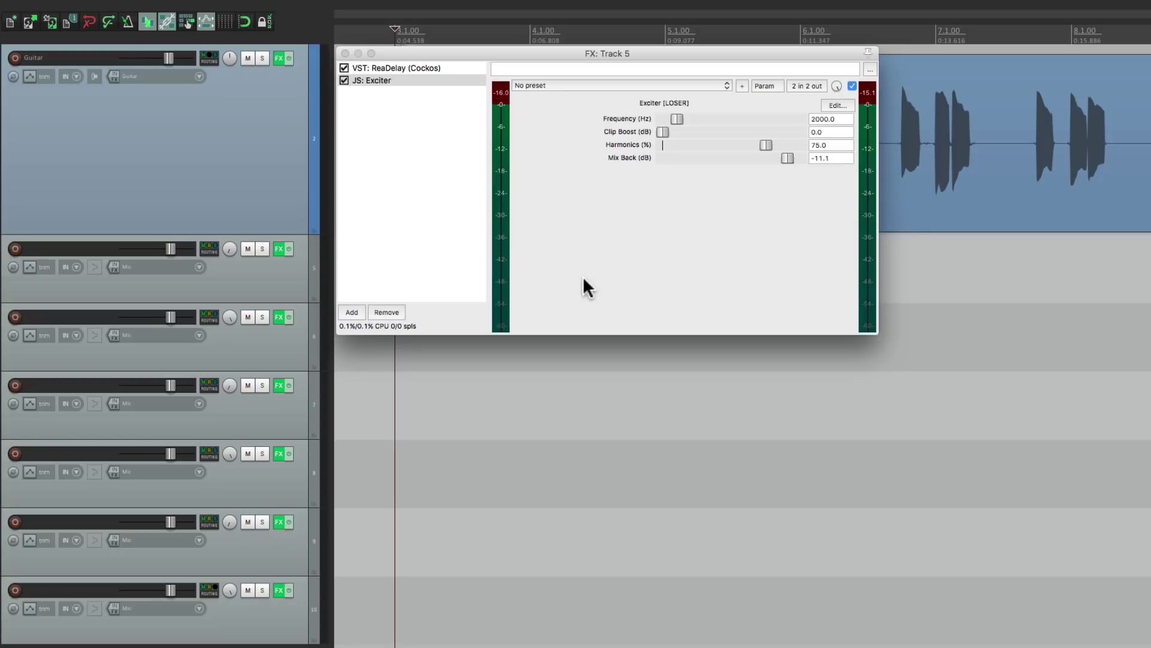
Step: Remove the Exciter from track 5, bypass tracks 6–8 effects, and filter the Add FX browser for 'distort'
{"action": "left_click", "coordinate": [434, 80]}
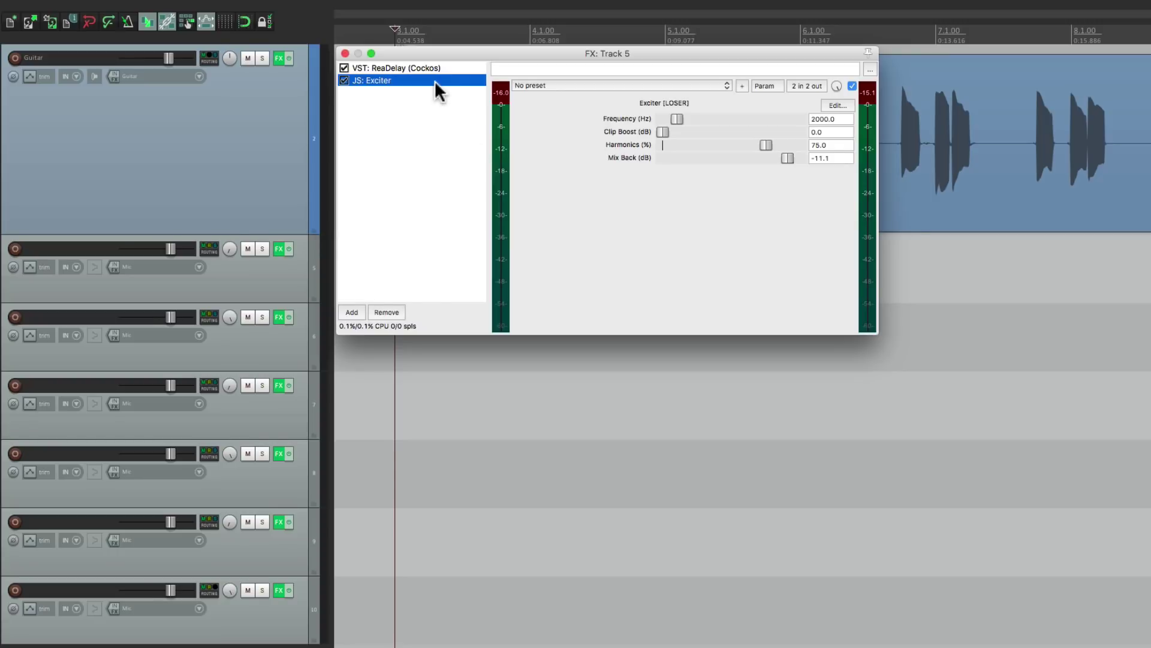
{"action": "left_click", "coordinate": [398, 308]}
{"action": "left_click_drag", "start_coordinate": [291, 318], "coordinate": [282, 511]}
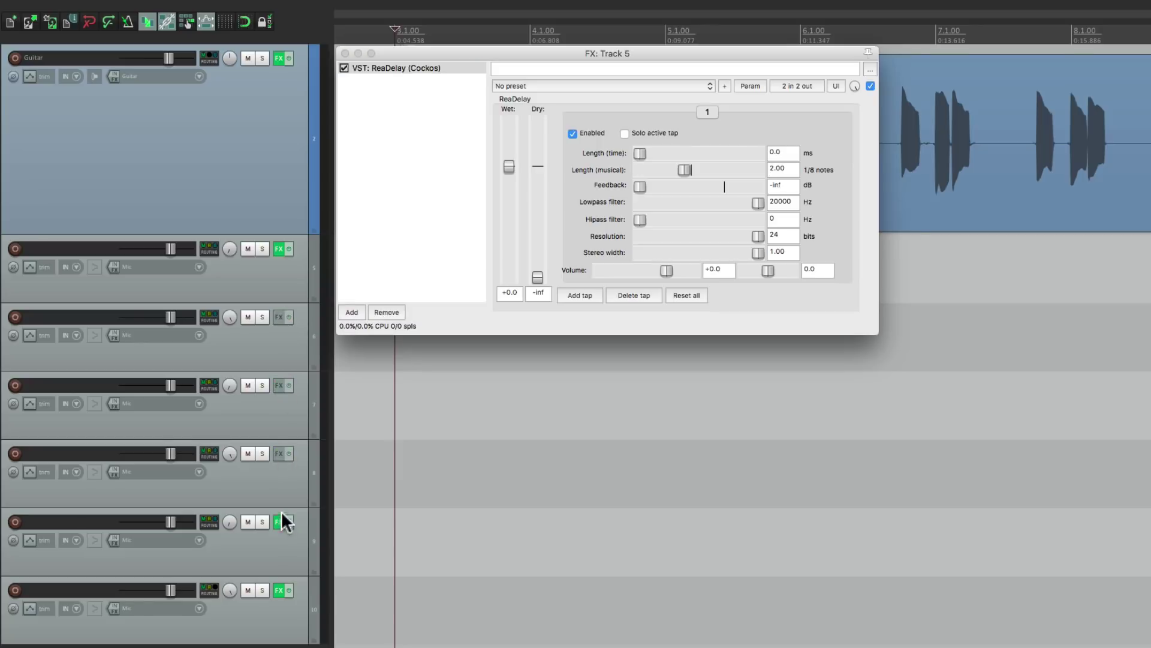
{"action": "left_click", "coordinate": [353, 311]}
{"action": "type", "text": "distort"}
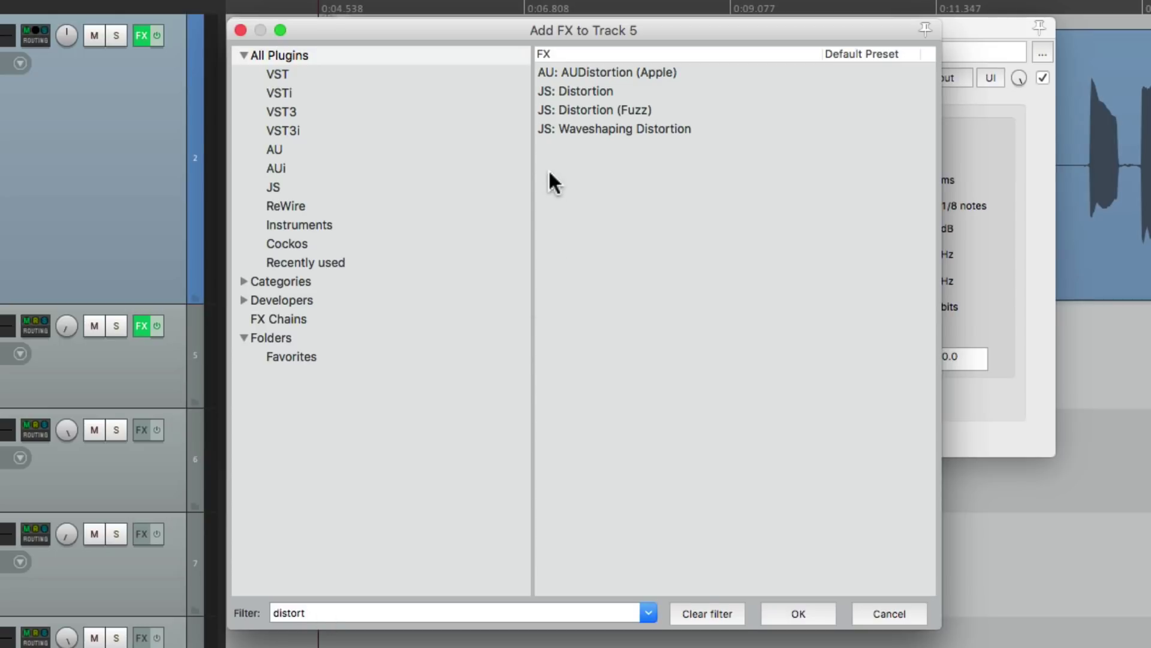
Step: Add JS: Distortion (Fuzz) with Shape 4, Dry Mix -120 dB, Wet Mix -4 dB, Stereo mode, then play
{"action": "double_click", "coordinate": [577, 111]}
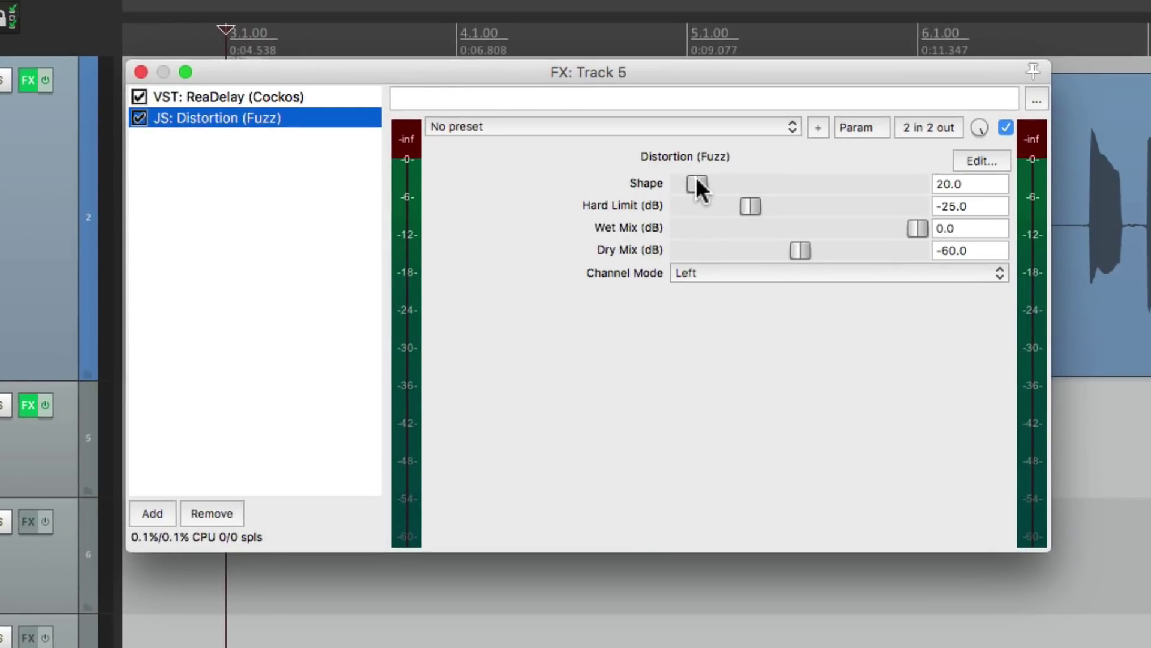
{"action": "left_click_drag", "start_coordinate": [696, 177], "coordinate": [683, 188]}
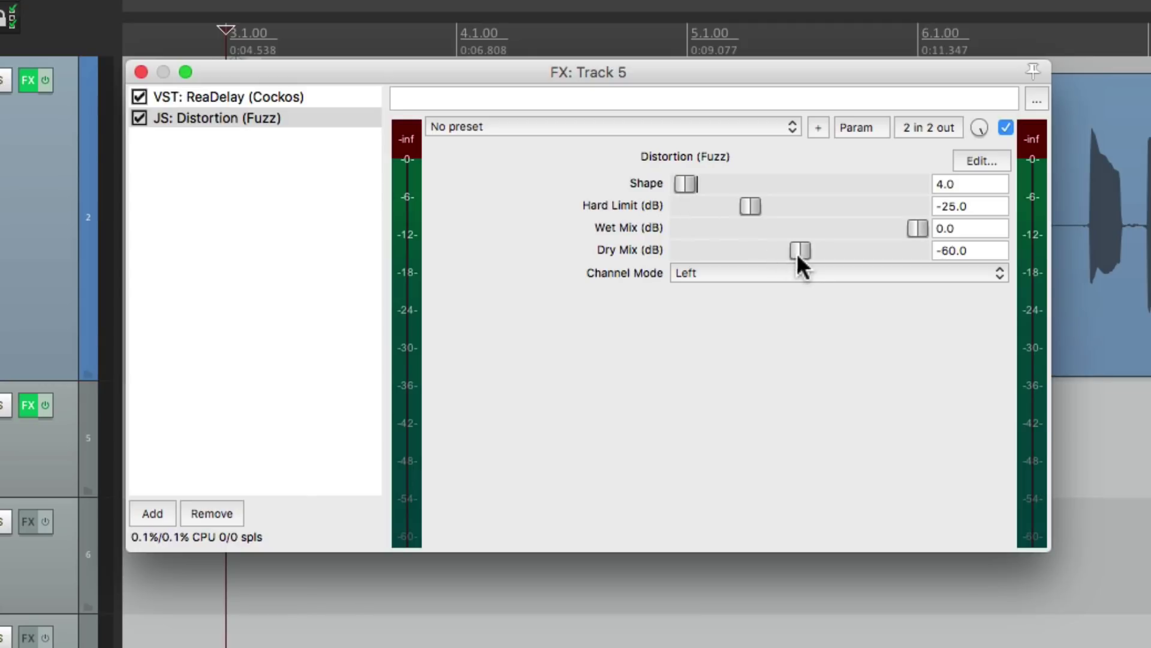
{"action": "left_click_drag", "start_coordinate": [799, 252], "coordinate": [614, 264]}
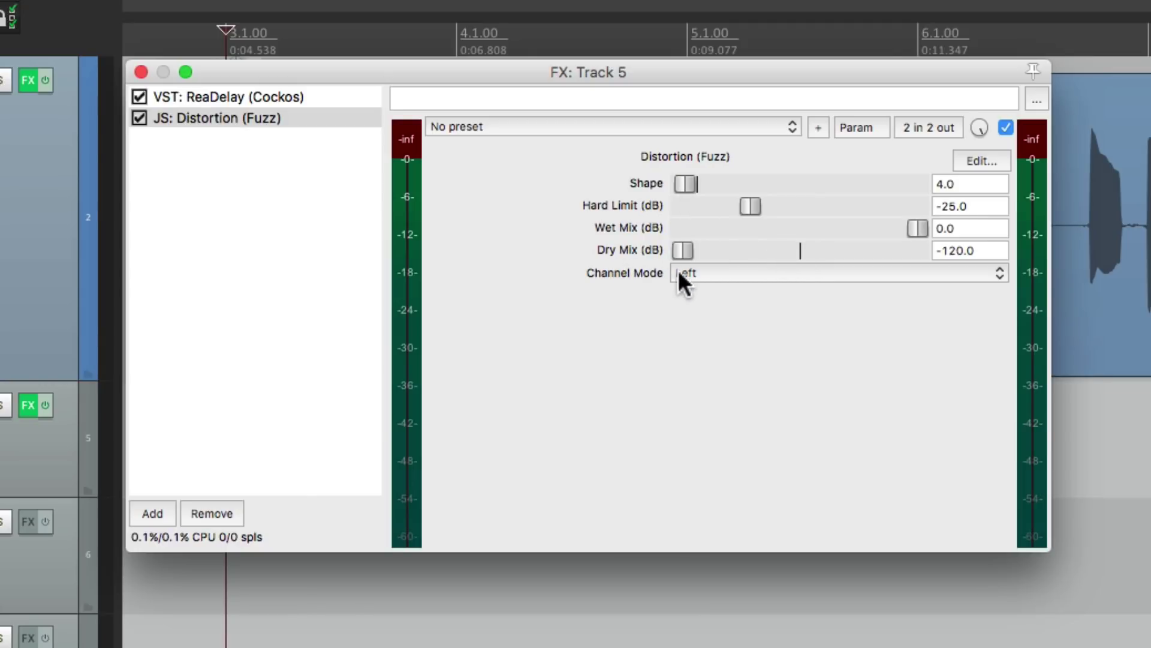
{"action": "left_click", "coordinate": [752, 274]}
{"action": "left_click", "coordinate": [752, 309]}
{"action": "left_click_drag", "start_coordinate": [915, 233], "coordinate": [905, 239]}
{"action": "key", "text": "space"}
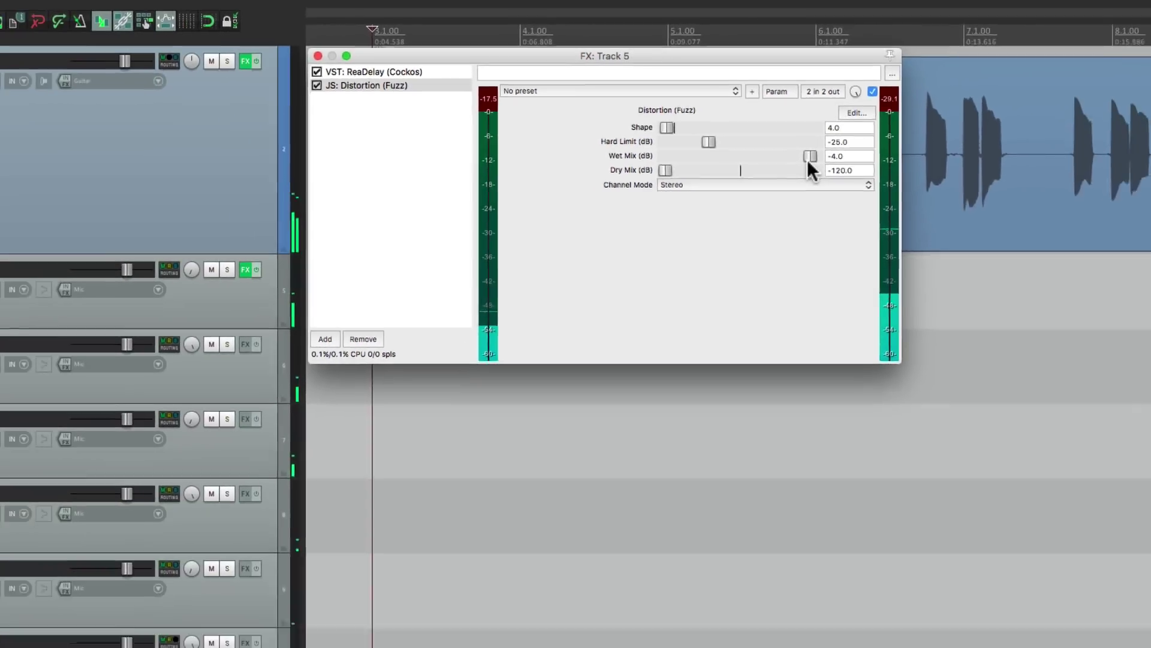
Step: Stop playback, copy the ReaDelay and fuzz chain onto the tracks below, and play it back
{"action": "key", "text": "space"}
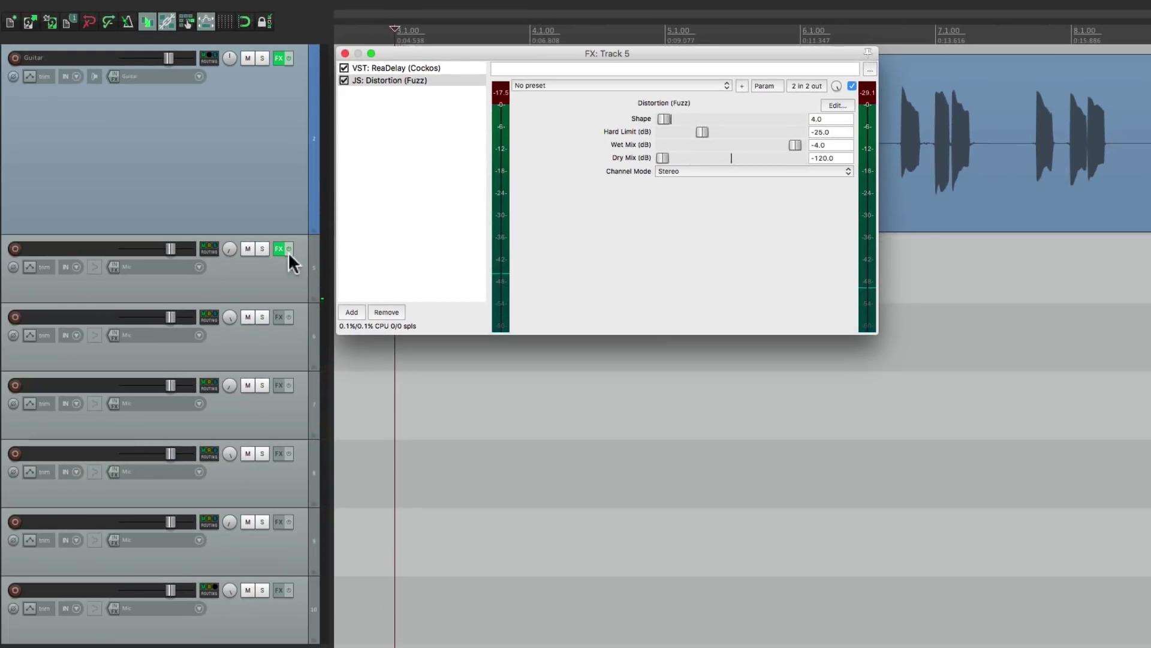
{"action": "left_click_drag", "start_coordinate": [282, 273], "coordinate": [291, 587]}
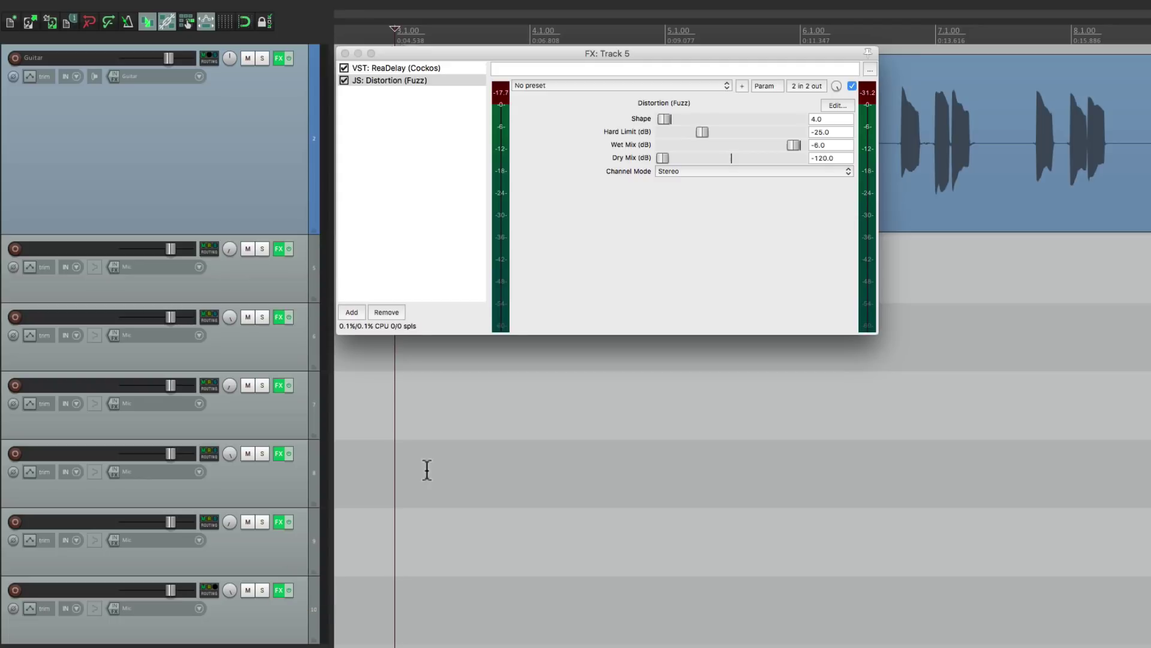
{"action": "key", "text": "space"}
Step: Bypass the effects on tracks 7 and 8 and remove the fuzz distortion from track 5
{"action": "left_click_drag", "start_coordinate": [280, 454], "coordinate": [280, 385]}
{"action": "left_click", "coordinate": [433, 80]}
{"action": "left_click", "coordinate": [386, 312]}
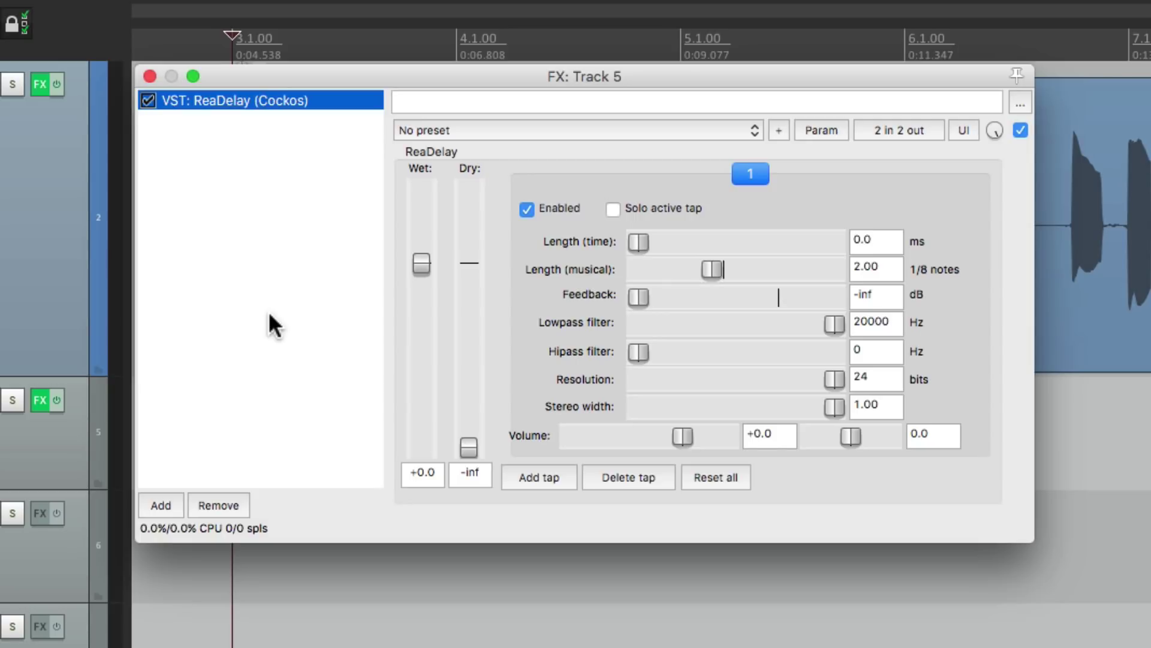
Step: Add VST: ReaEQ (Cockos) from the Cockos folder to track 5's chain after ReaDelay
{"action": "left_click", "coordinate": [160, 506]}
{"action": "left_click", "coordinate": [344, 238]}
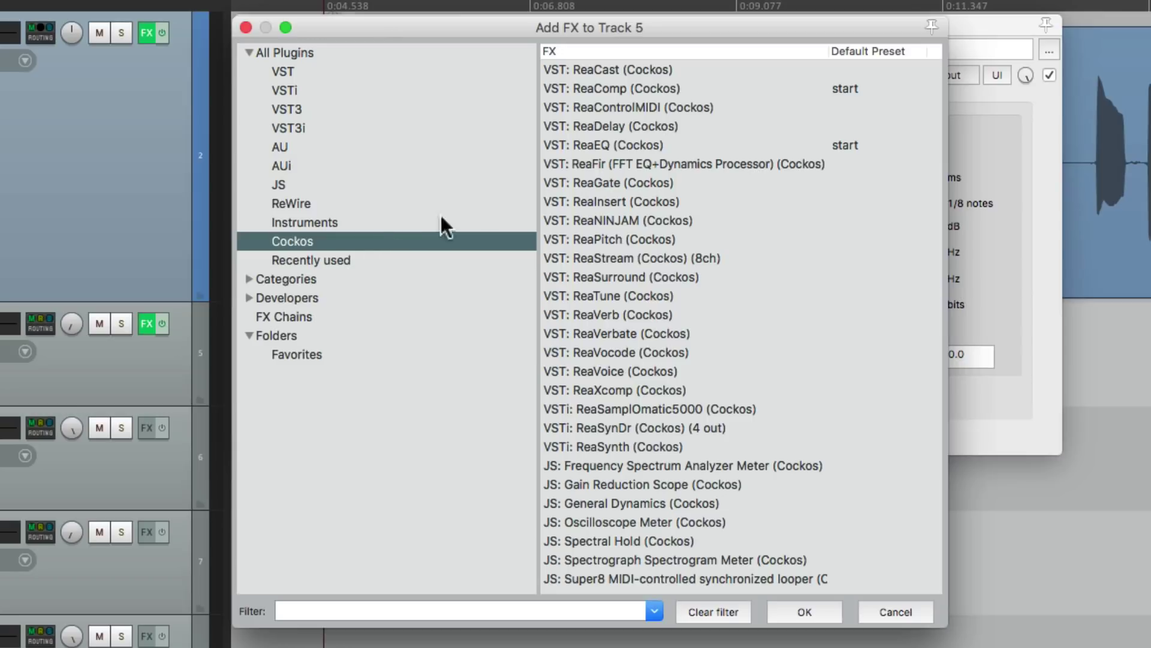
{"action": "left_click", "coordinate": [591, 144]}
{"action": "double_click", "coordinate": [591, 144]}
Step: Trim ReaEQ down to a single band and make band 1 a low-pass filter
{"action": "left_click", "coordinate": [525, 519]}
{"action": "left_click", "coordinate": [526, 519]}
{"action": "left_click", "coordinate": [526, 519]}
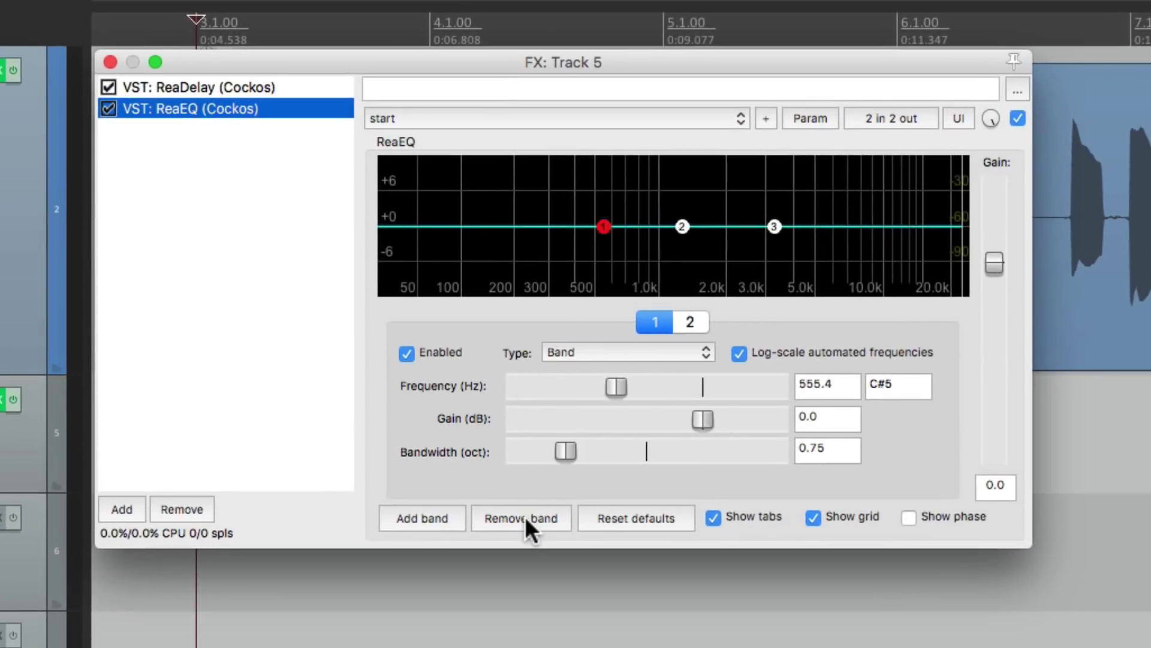
{"action": "left_click", "coordinate": [525, 520]}
{"action": "left_click", "coordinate": [605, 353]}
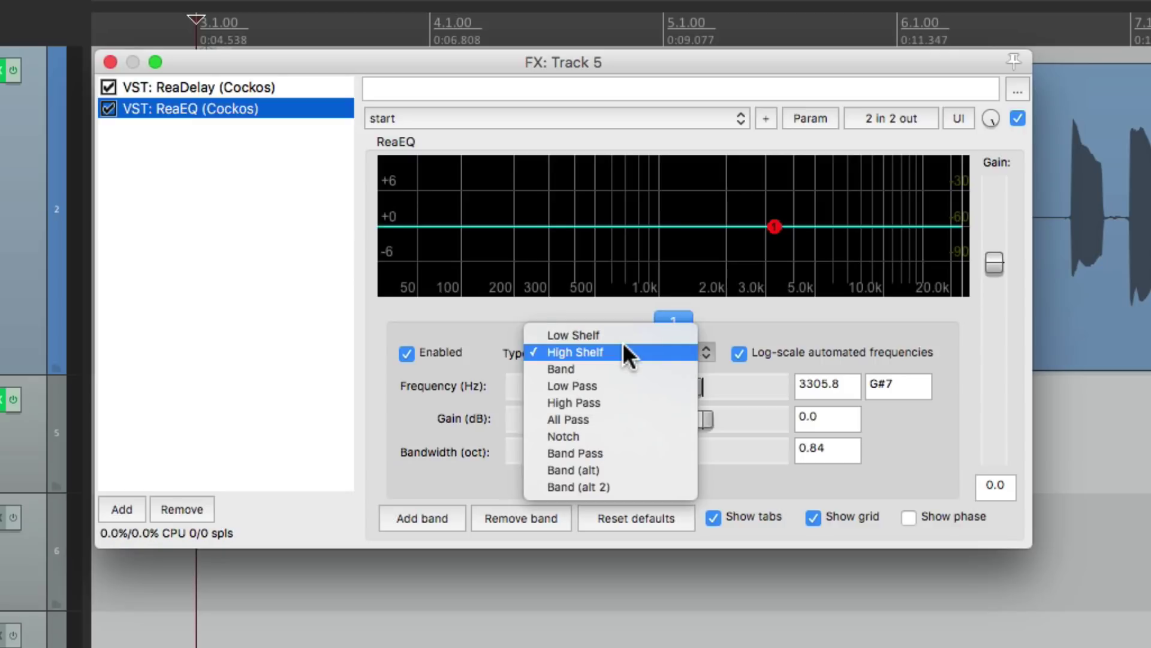
{"action": "left_click", "coordinate": [622, 386]}
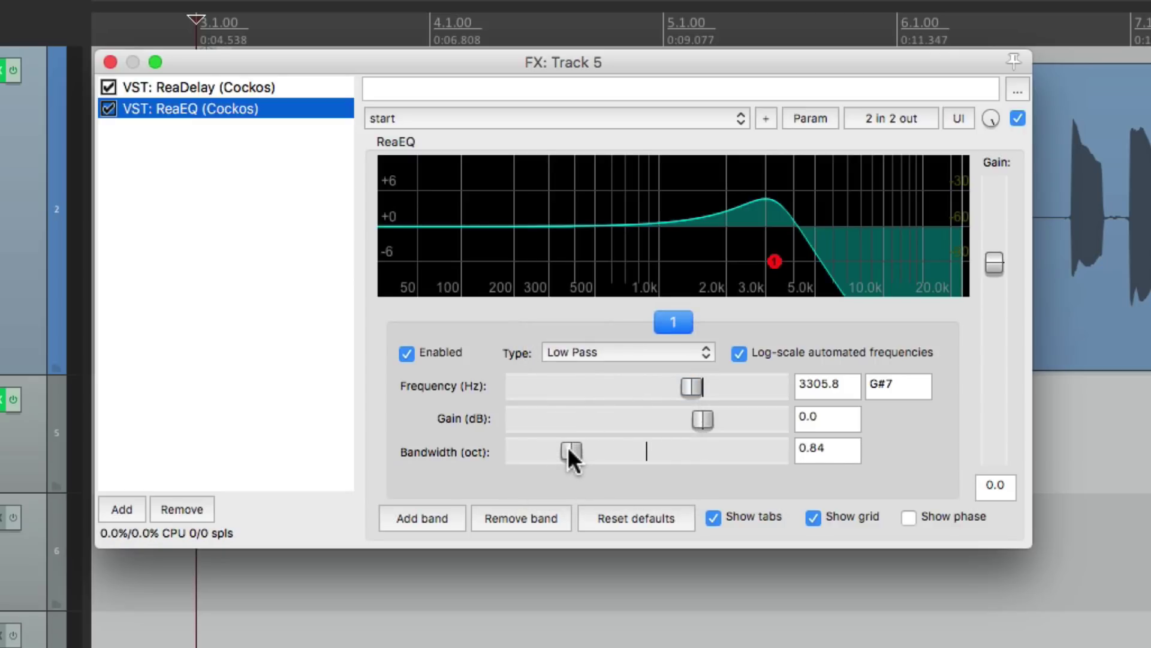
Step: Set the low-pass to 0.68 octave bandwidth and about 2323 Hz cutoff, then audition it
{"action": "left_click_drag", "start_coordinate": [567, 449], "coordinate": [558, 450]}
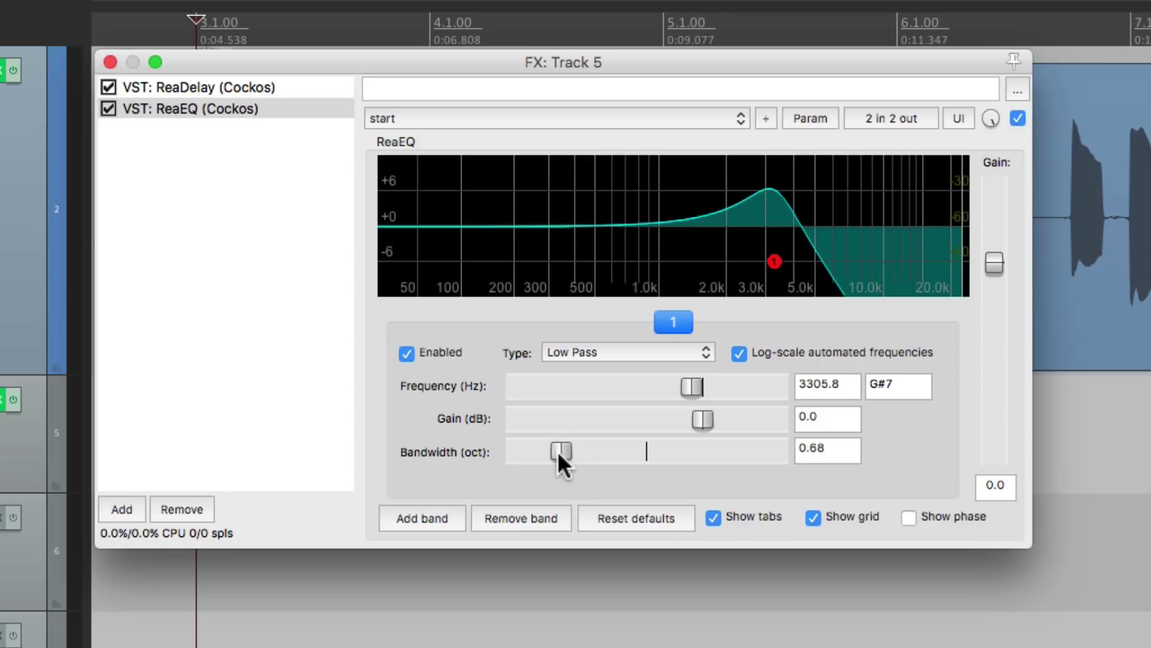
{"action": "mouse_move", "coordinate": [682, 381]}
{"action": "left_mouse_down"}
{"action": "mouse_move", "coordinate": [616, 384]}
{"action": "mouse_move", "coordinate": [672, 380]}
{"action": "left_mouse_up"}
{"action": "key", "text": "space"}
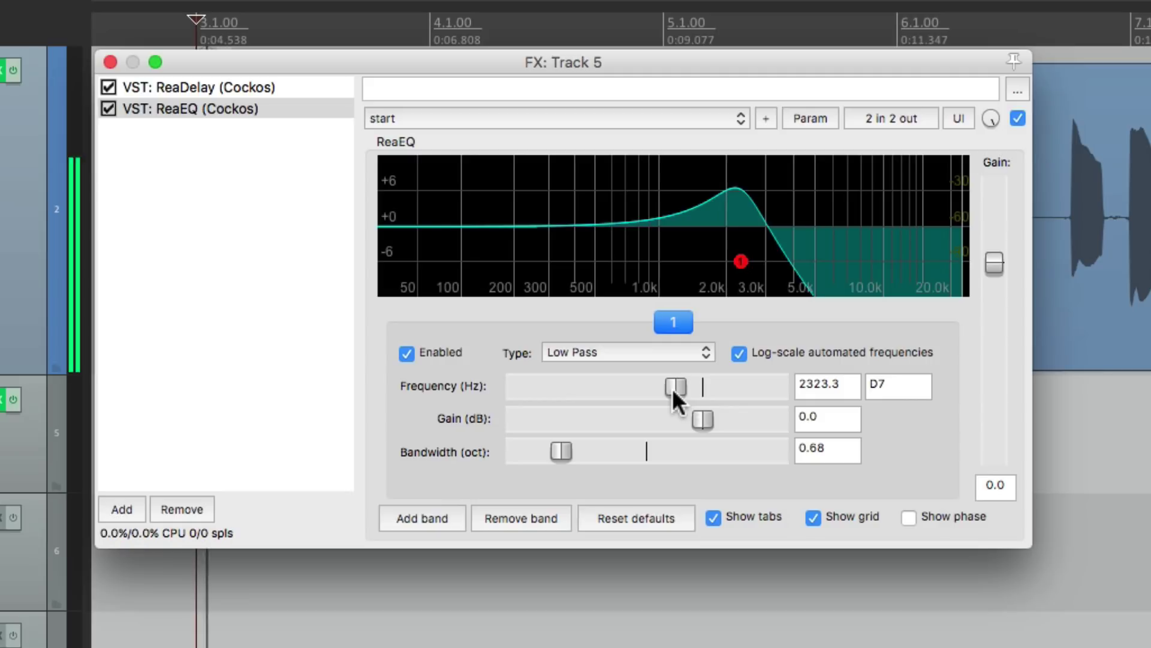
{"action": "key", "text": "space"}
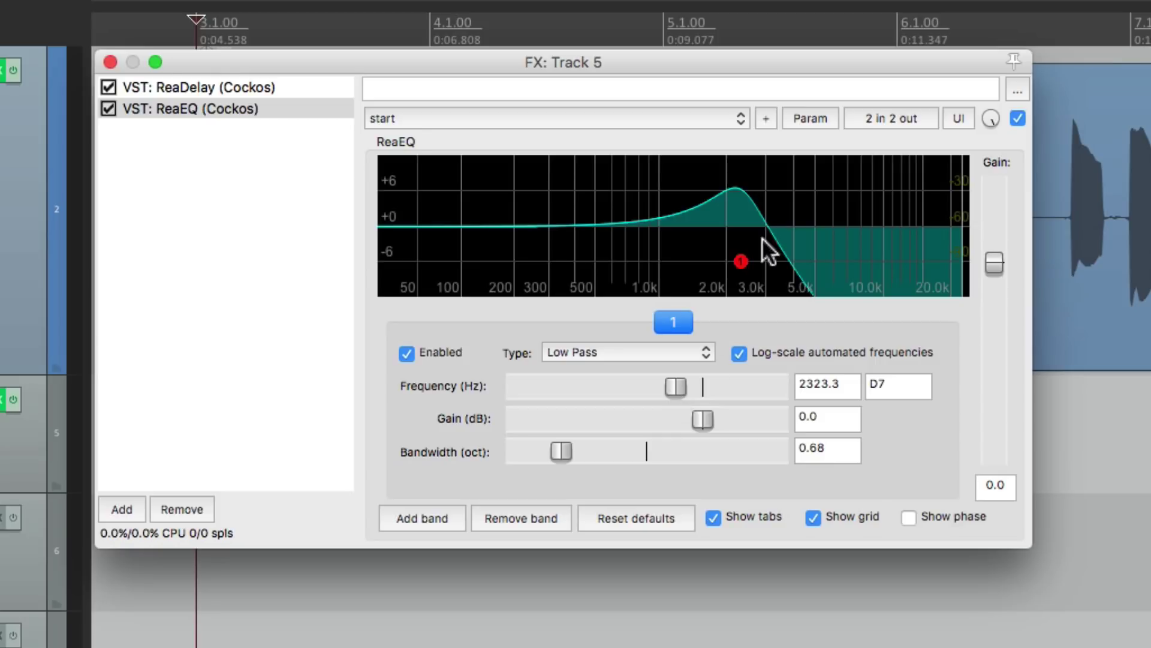
{"action": "left_click", "coordinate": [811, 119]}
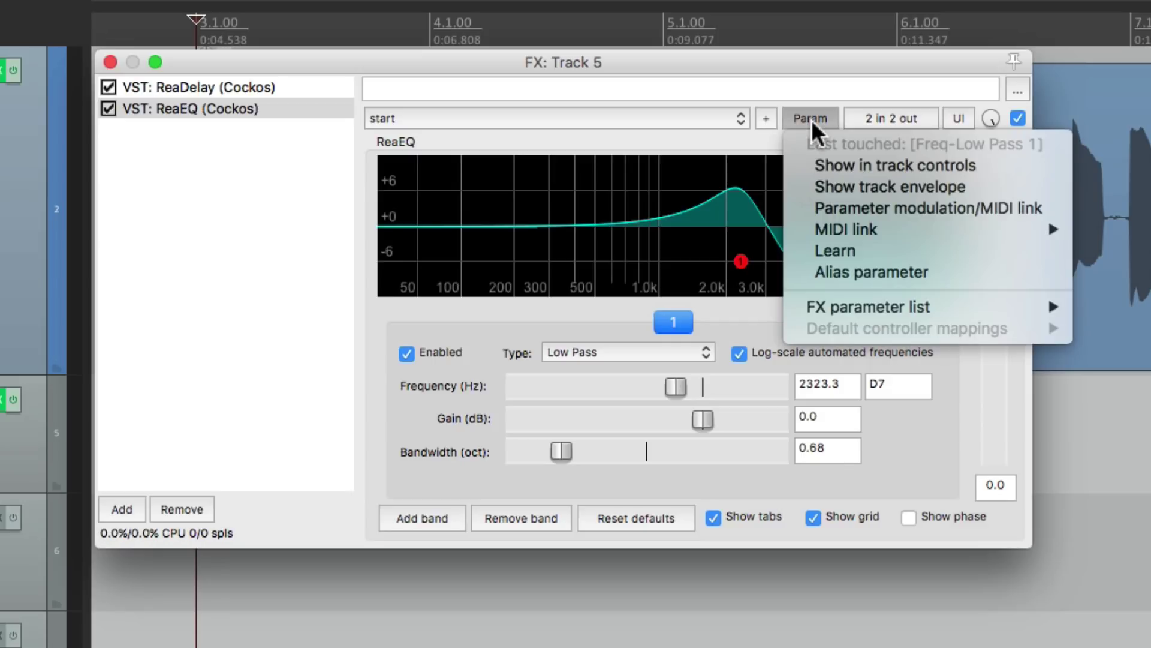
Step: Enable a tempo-synced LFO on the low-pass cutoff with a speed of 1 QN
{"action": "left_click", "coordinate": [802, 210]}
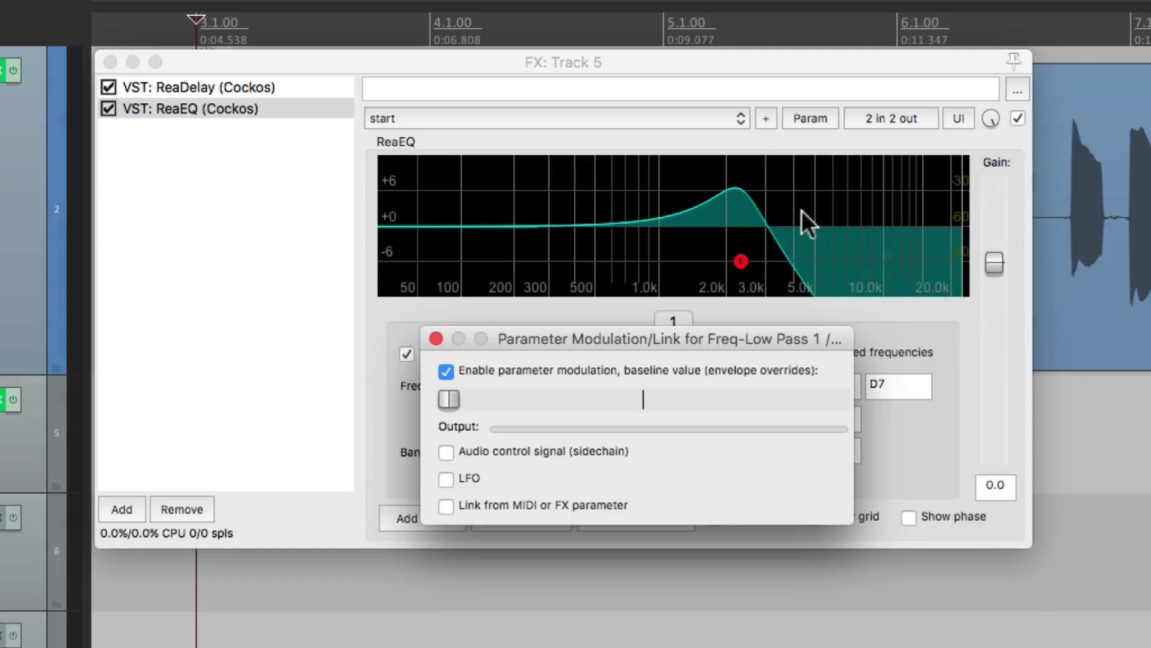
{"action": "left_click", "coordinate": [444, 479]}
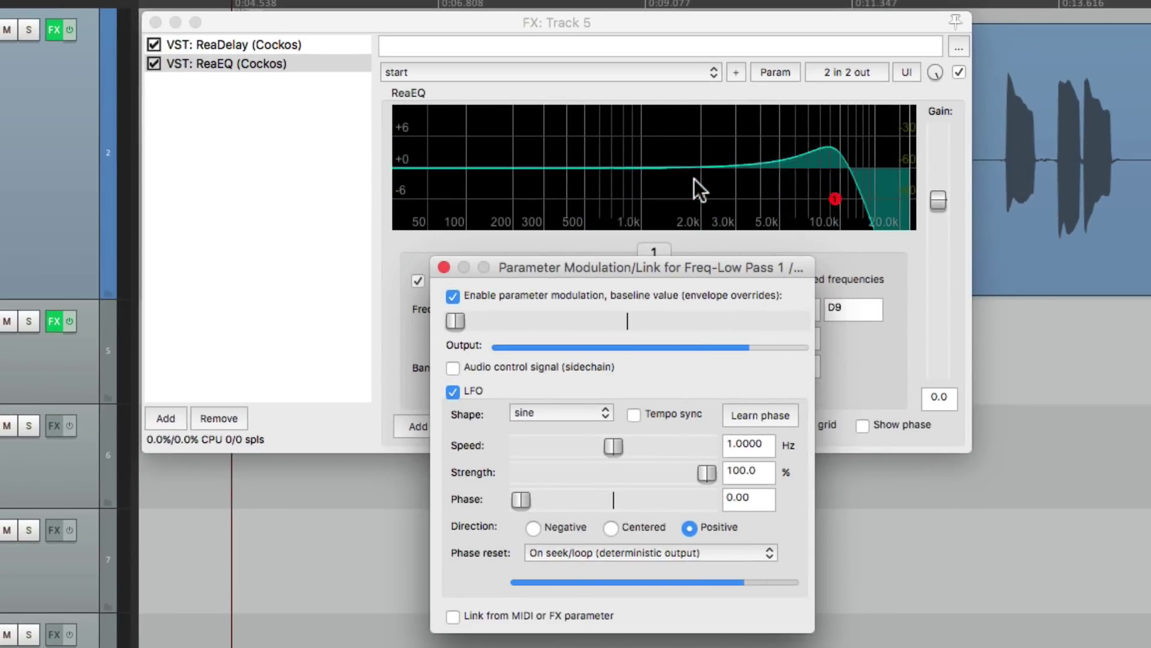
{"action": "left_click", "coordinate": [633, 414]}
{"action": "double_click", "coordinate": [745, 444]}
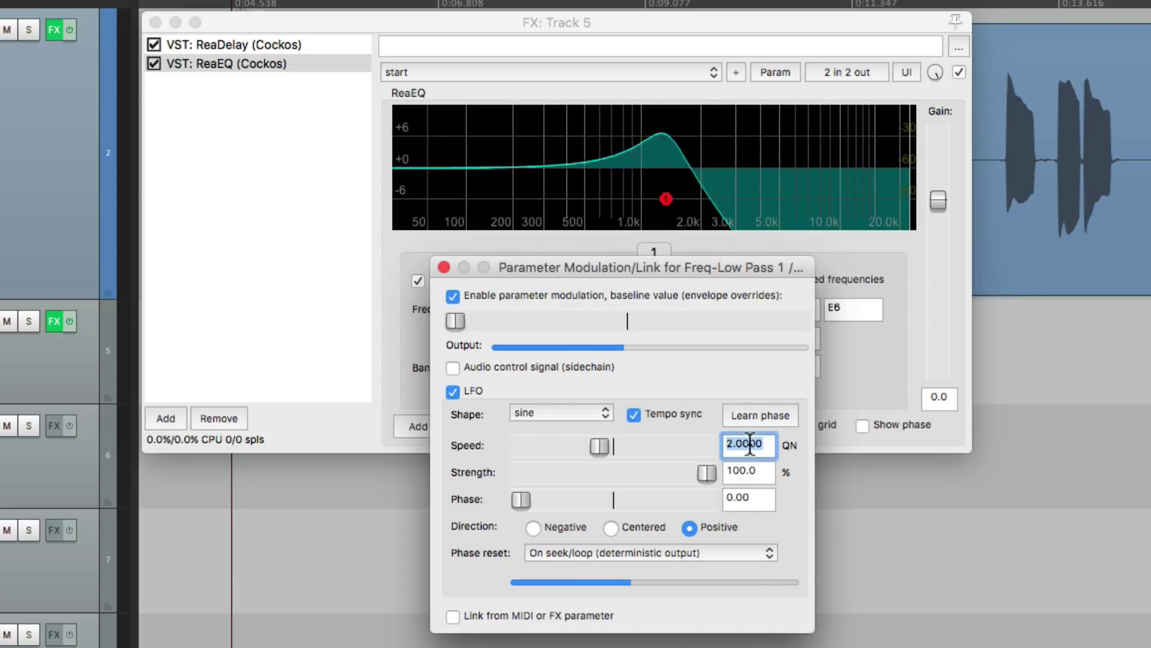
{"action": "type", "text": "1"}
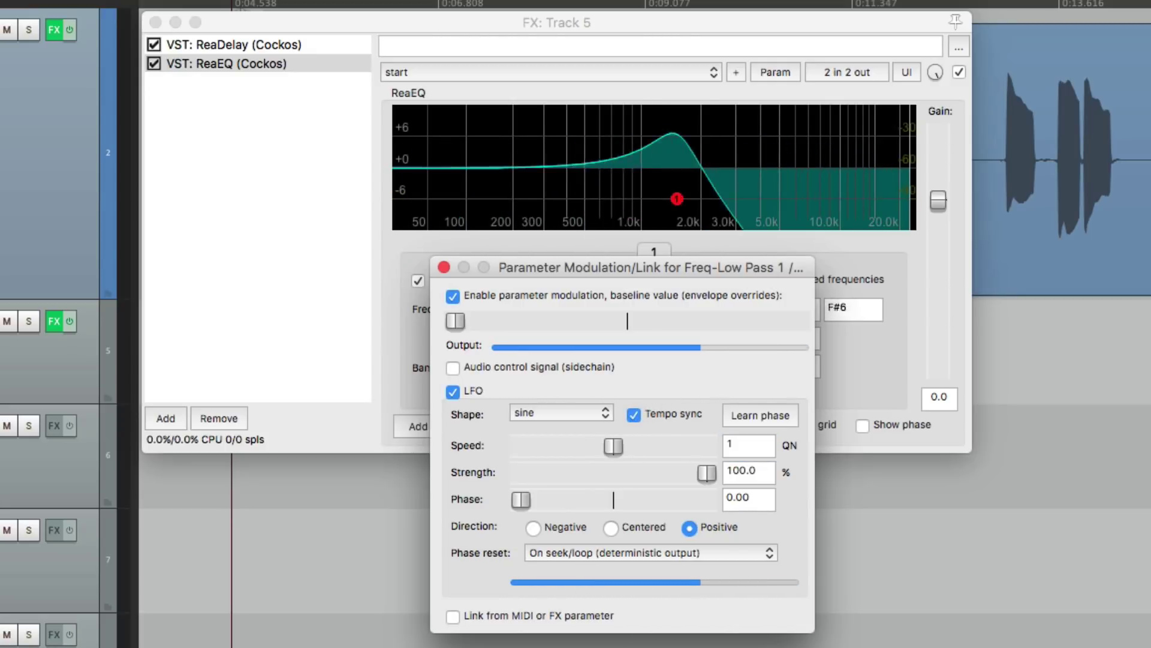
Step: Set LFO strength to 39.5% and raise the baseline cutoff while listening to playback
{"action": "left_click_drag", "start_coordinate": [706, 473], "coordinate": [592, 484]}
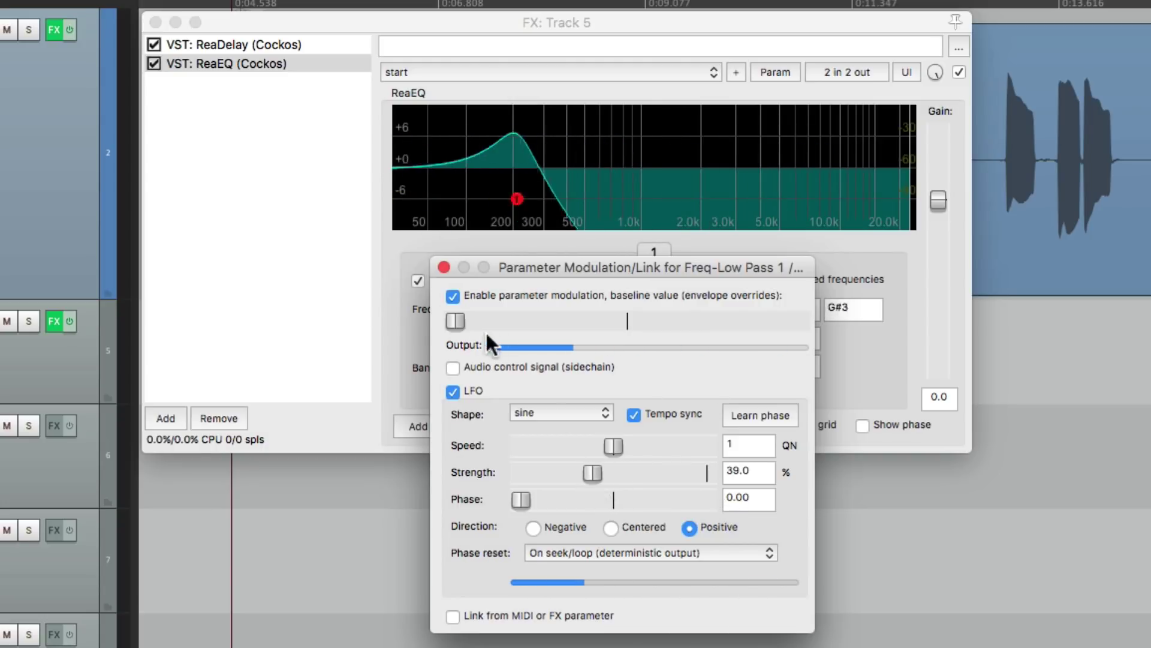
{"action": "left_click_drag", "start_coordinate": [451, 320], "coordinate": [583, 318]}
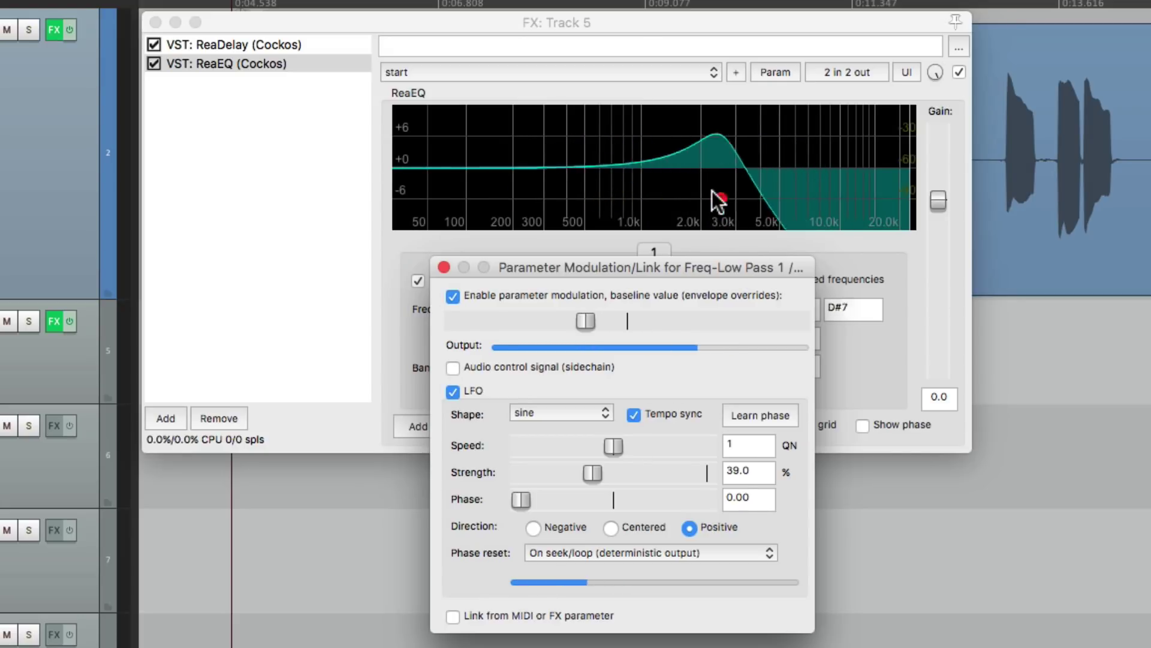
{"action": "key", "text": "space"}
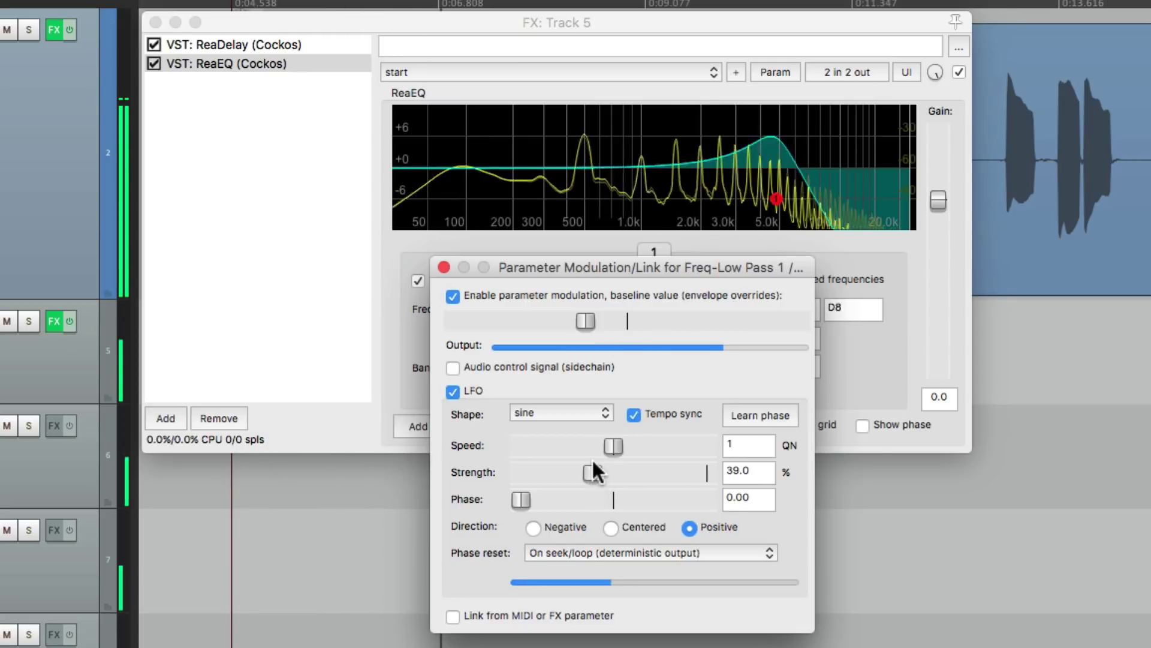
{"action": "left_click_drag", "start_coordinate": [582, 319], "coordinate": [585, 319]}
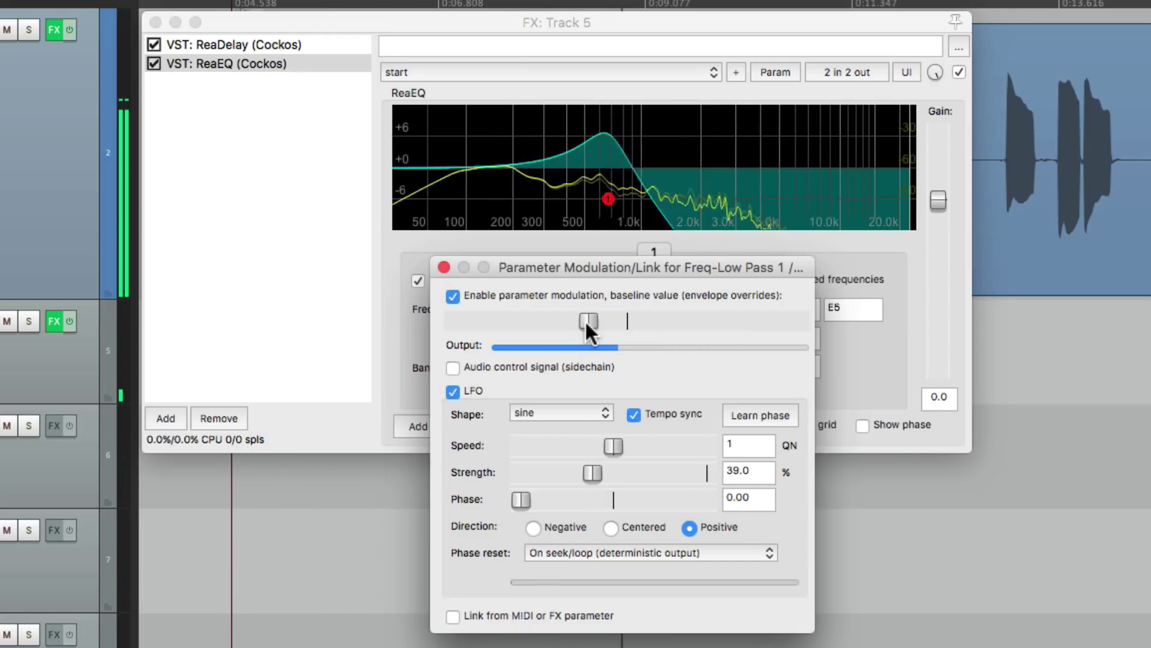
{"action": "left_click_drag", "start_coordinate": [596, 471], "coordinate": [595, 473]}
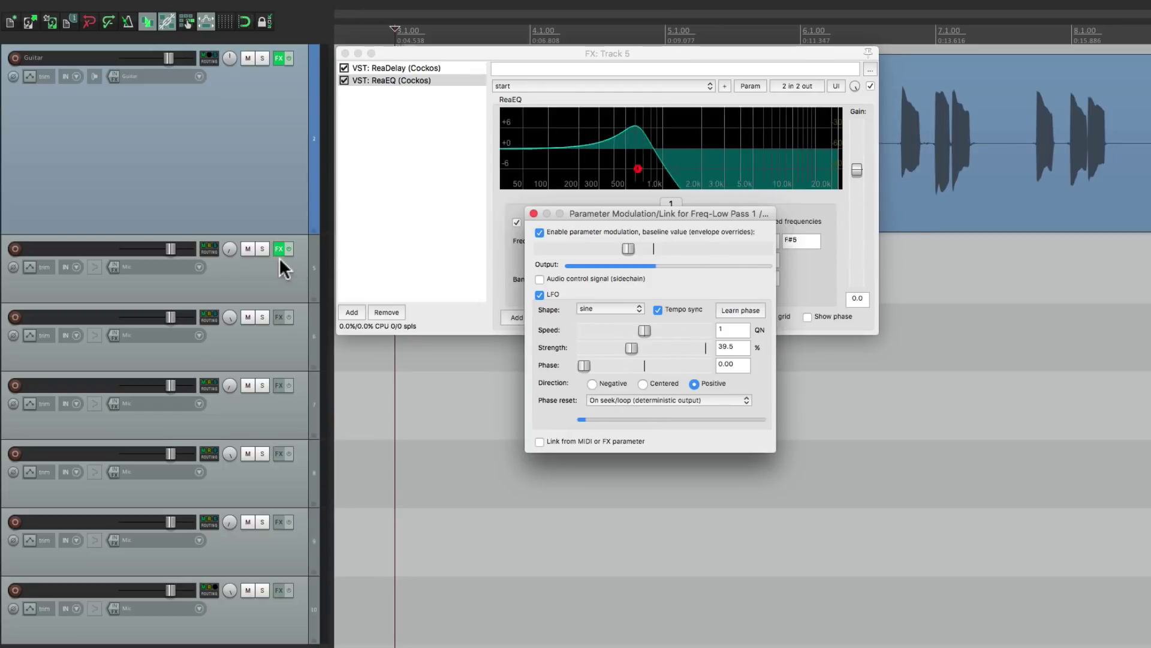
Step: Enable effects on tracks 6 through 10, close the Parameter Modulation window, and play all tracks
{"action": "left_click_drag", "start_coordinate": [279, 251], "coordinate": [280, 385]}
{"action": "left_click_drag", "start_coordinate": [279, 430], "coordinate": [281, 587]}
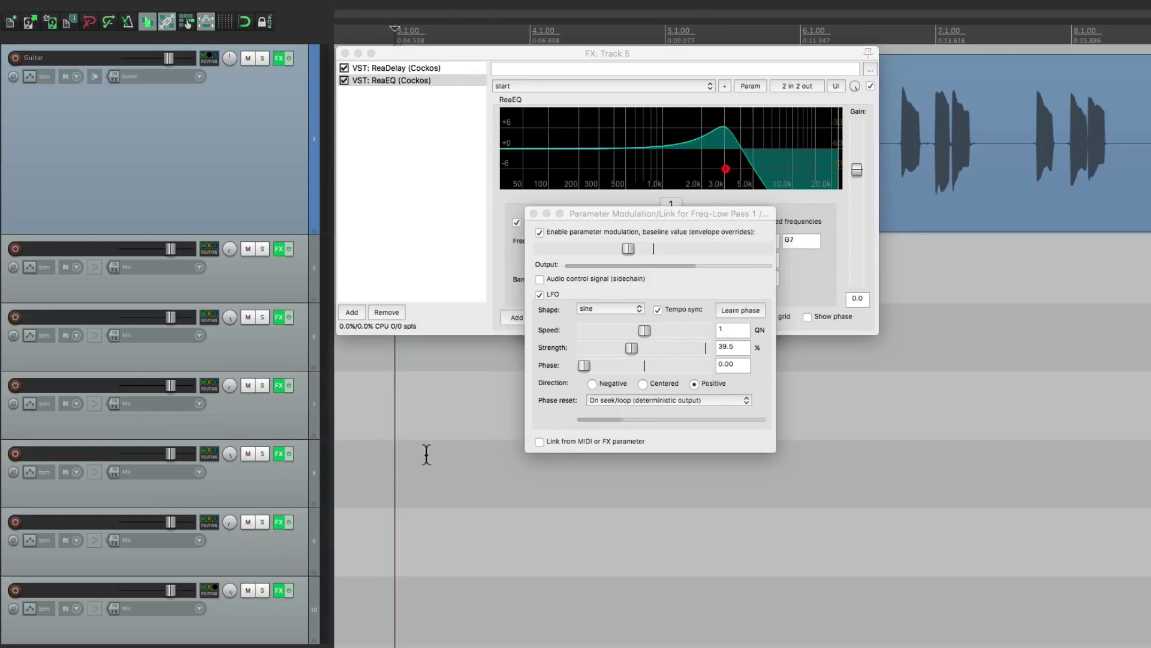
{"action": "left_click", "coordinate": [533, 214]}
{"action": "key", "text": "space"}
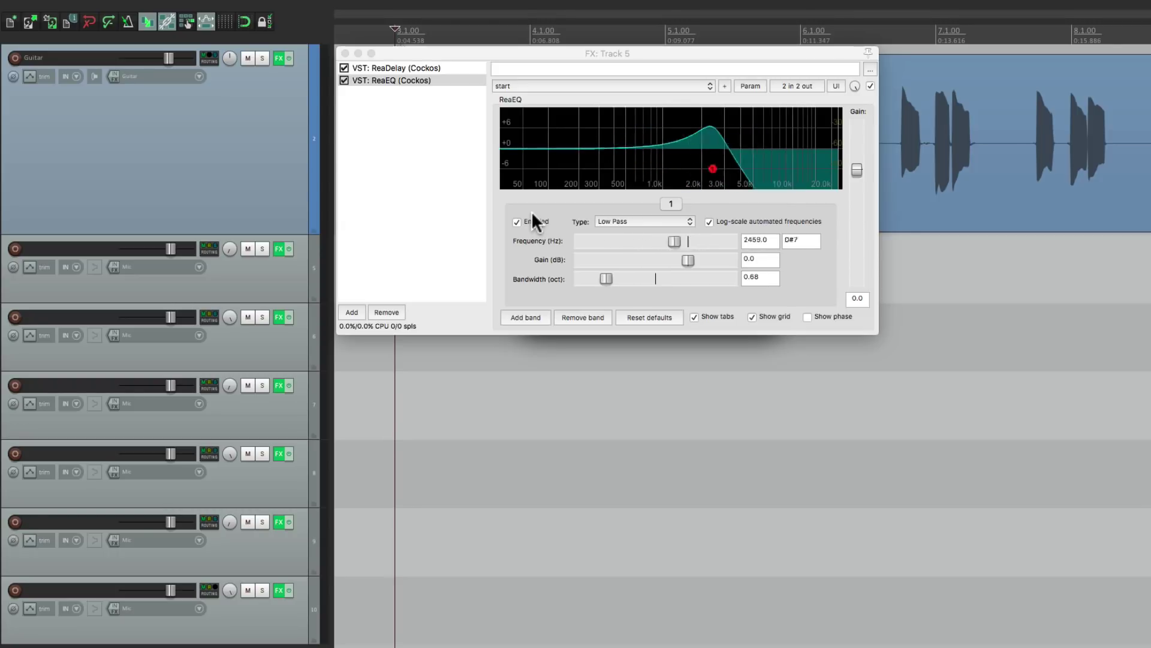
Step: Close the track 5 effects window and rename track 5 to 'Warped Delay'
{"action": "left_click", "coordinate": [346, 53]}
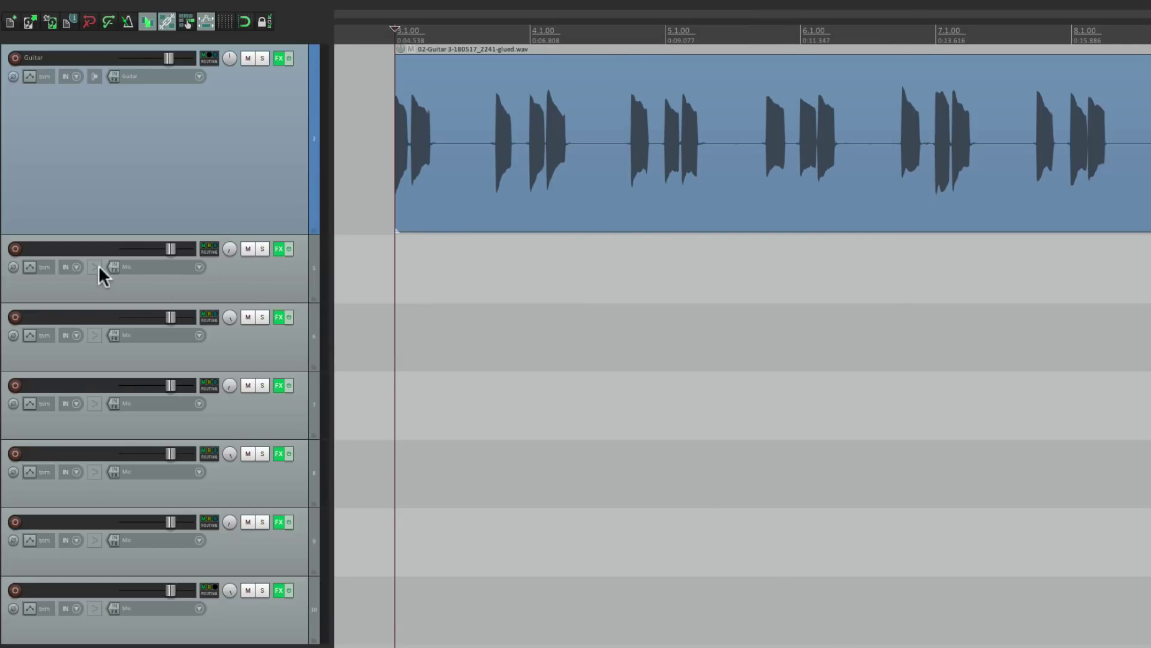
{"action": "double_click", "coordinate": [88, 246]}
{"action": "type", "text": "Warped De"}
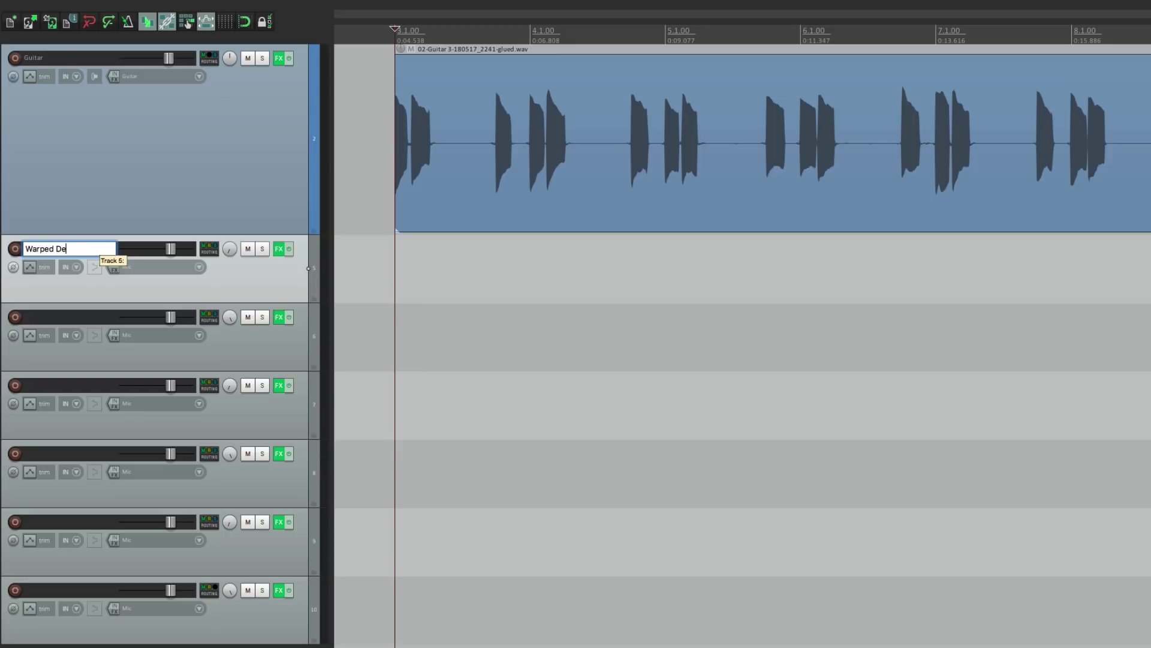
{"action": "type", "text": "lay"}
{"action": "key", "text": "Return"}
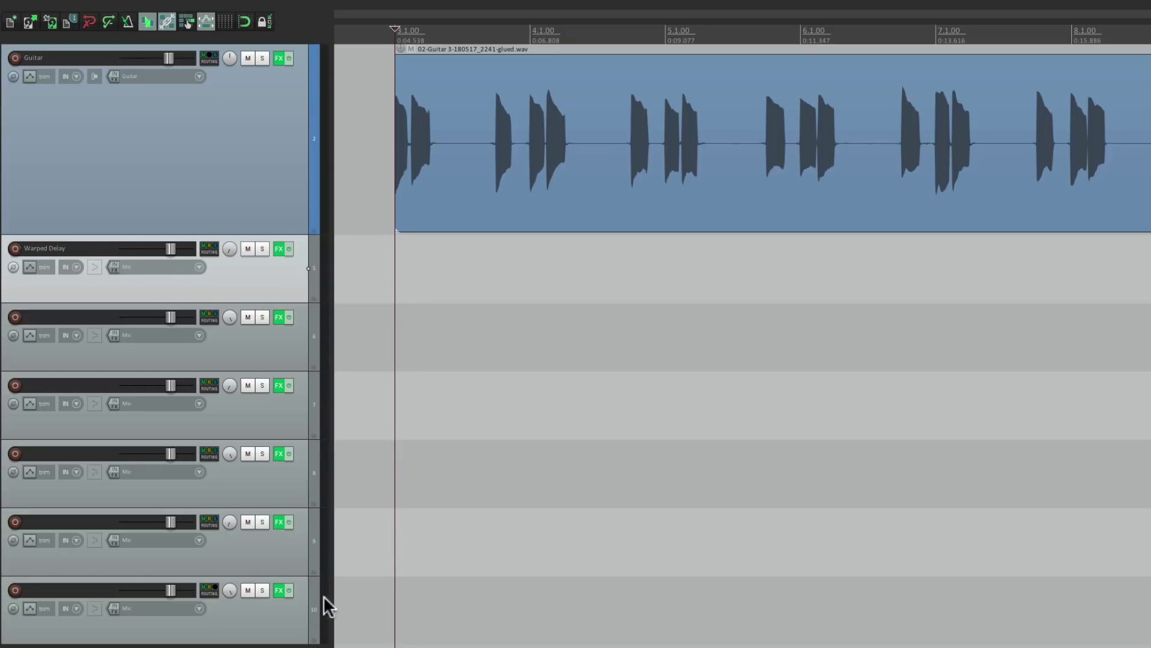
Step: Save tracks 5 through 10 as a track template named 'Warped Delays'
{"action": "left_click", "coordinate": [278, 612], "text": "shift"}
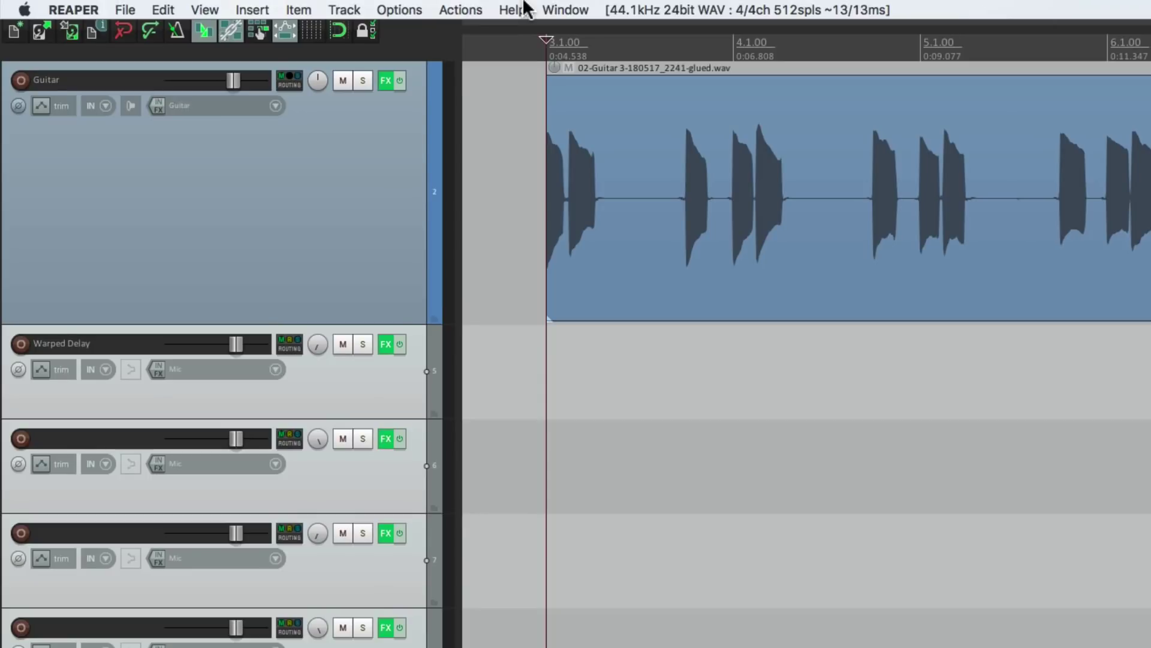
{"action": "left_click", "coordinate": [354, 9]}
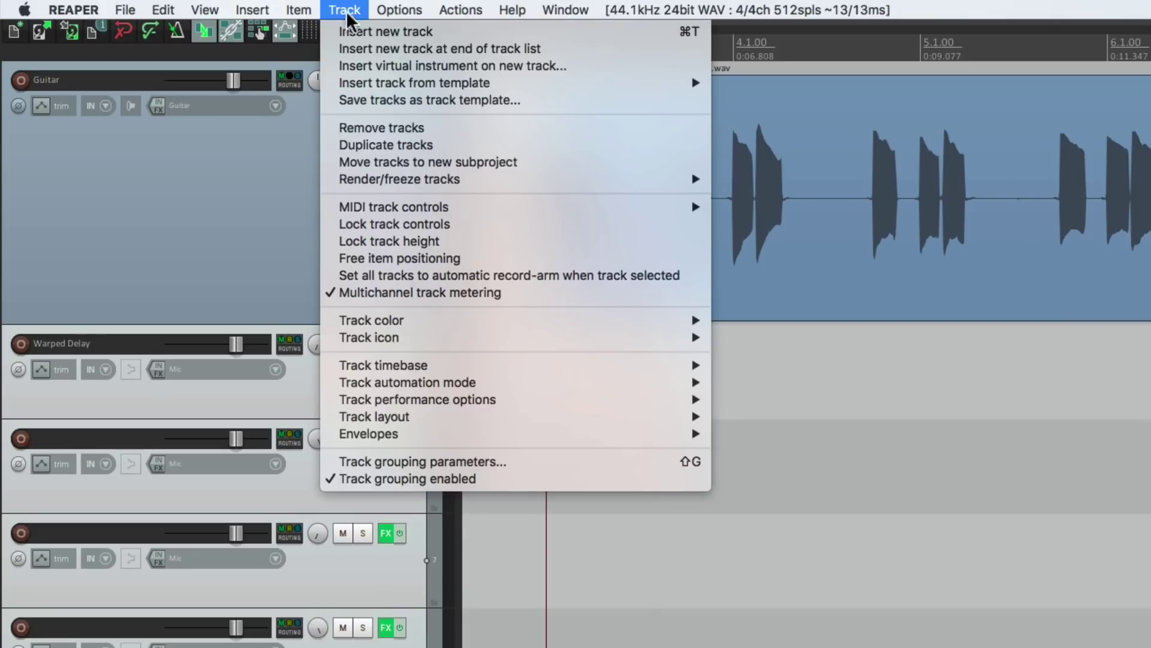
{"action": "left_click", "coordinate": [337, 100]}
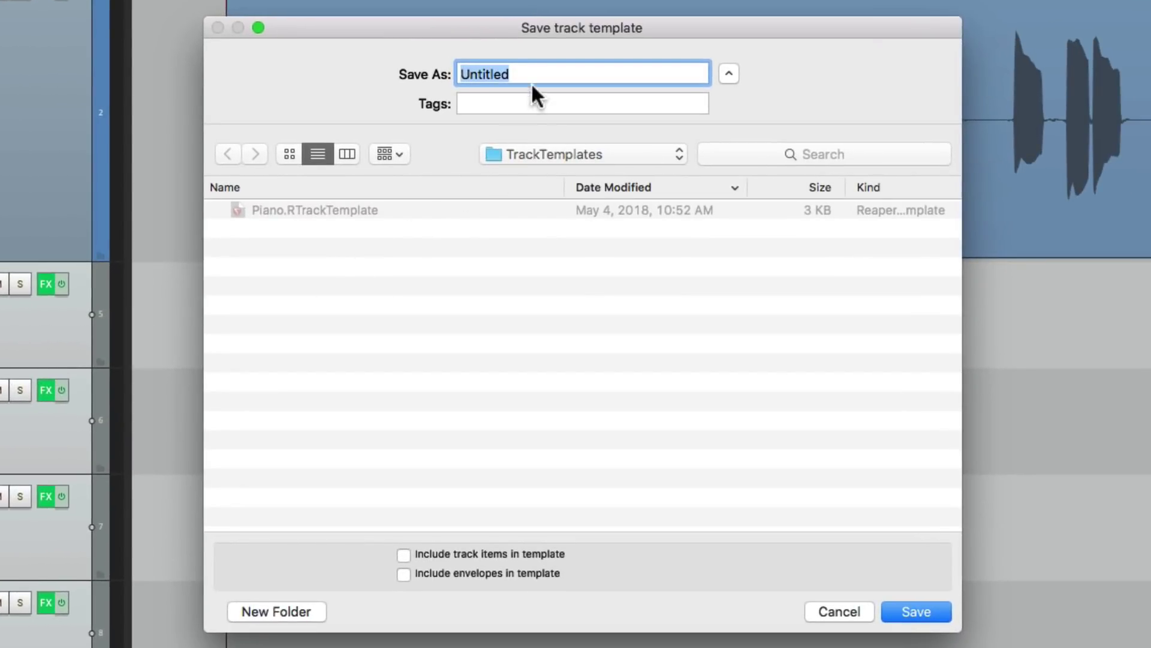
{"action": "double_click", "coordinate": [548, 71]}
{"action": "type", "text": "Warped Delays"}
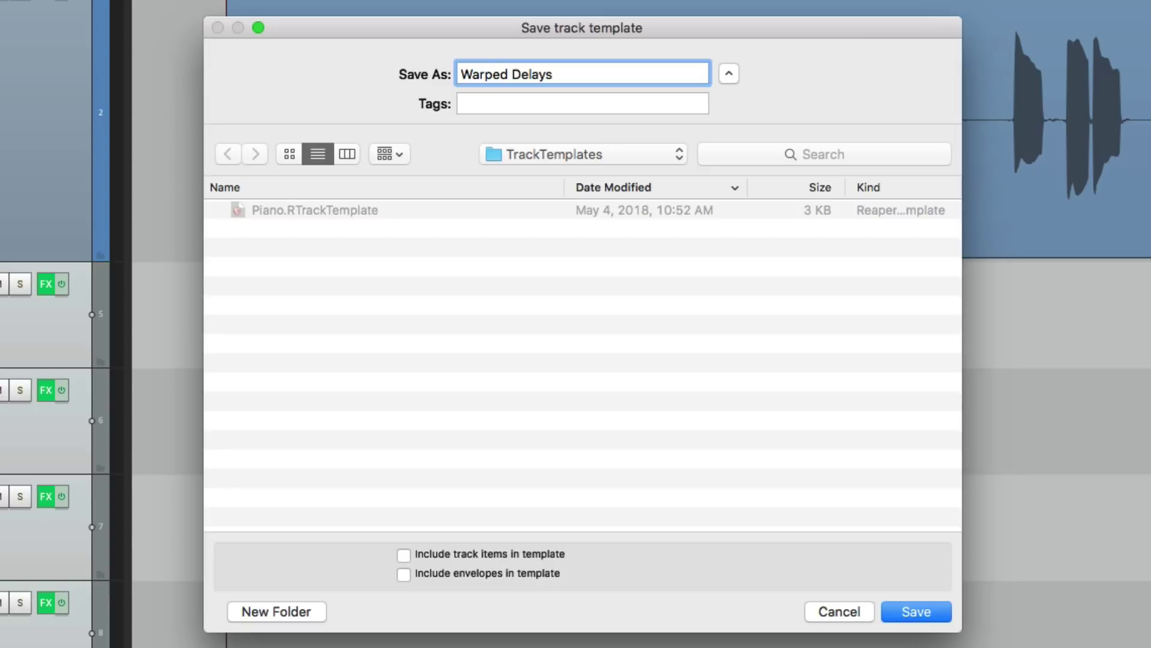
{"action": "left_click", "coordinate": [905, 614]}
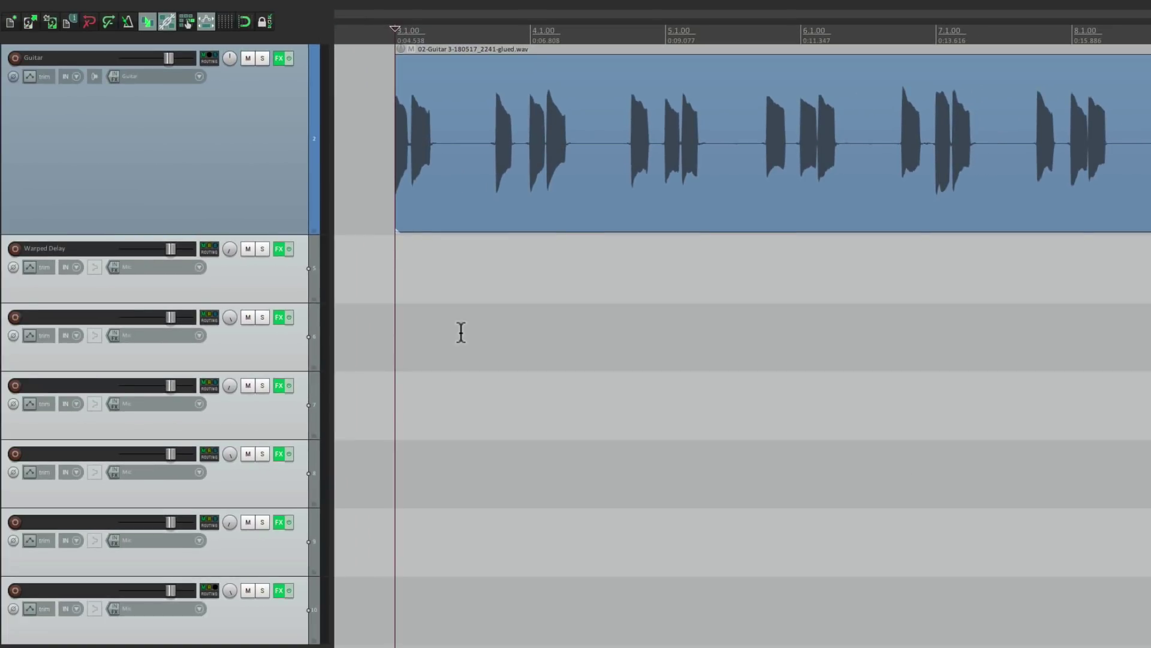
Step: Delete the six delay tracks (5–10) and insert the Warped Delays track template from the track-area menu
{"action": "left_click", "coordinate": [303, 291]}
{"action": "left_click", "coordinate": [296, 617], "text": "shift"}
{"action": "key", "text": "Delete"}
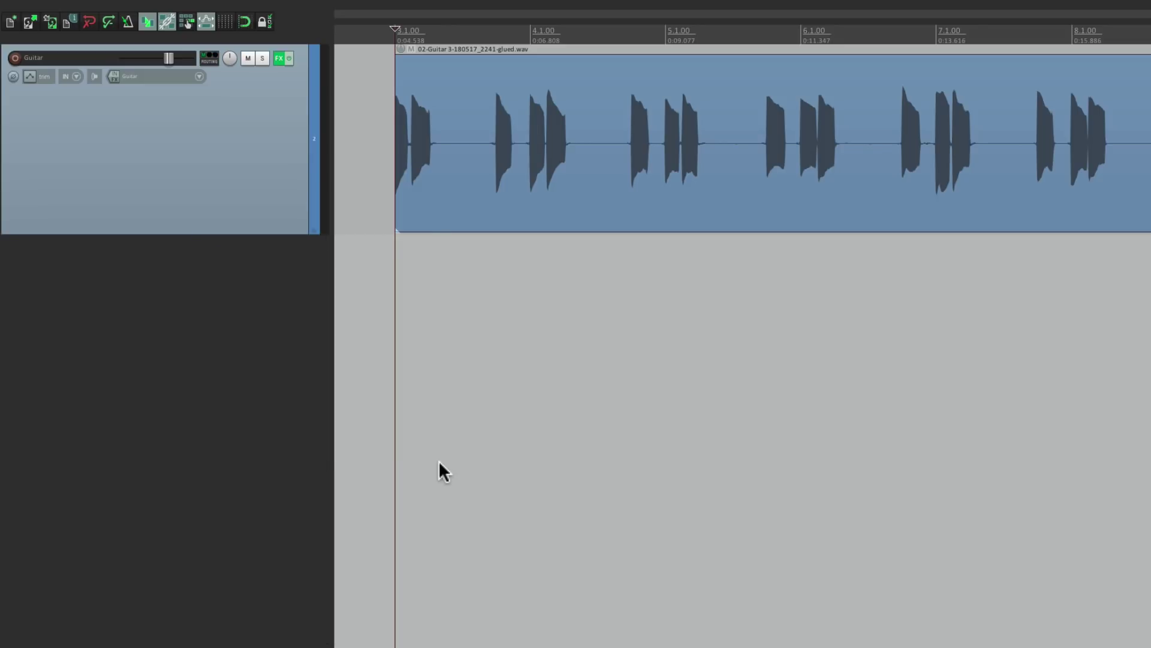
{"action": "right_click", "coordinate": [250, 280]}
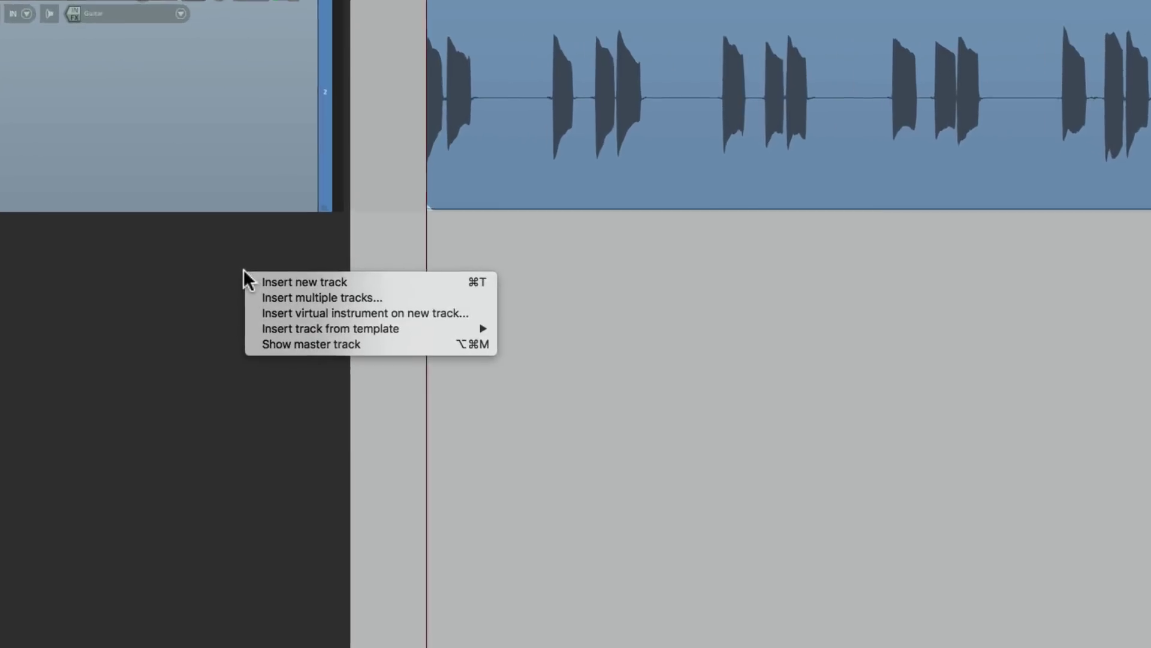
{"action": "mouse_move", "coordinate": [256, 325]}
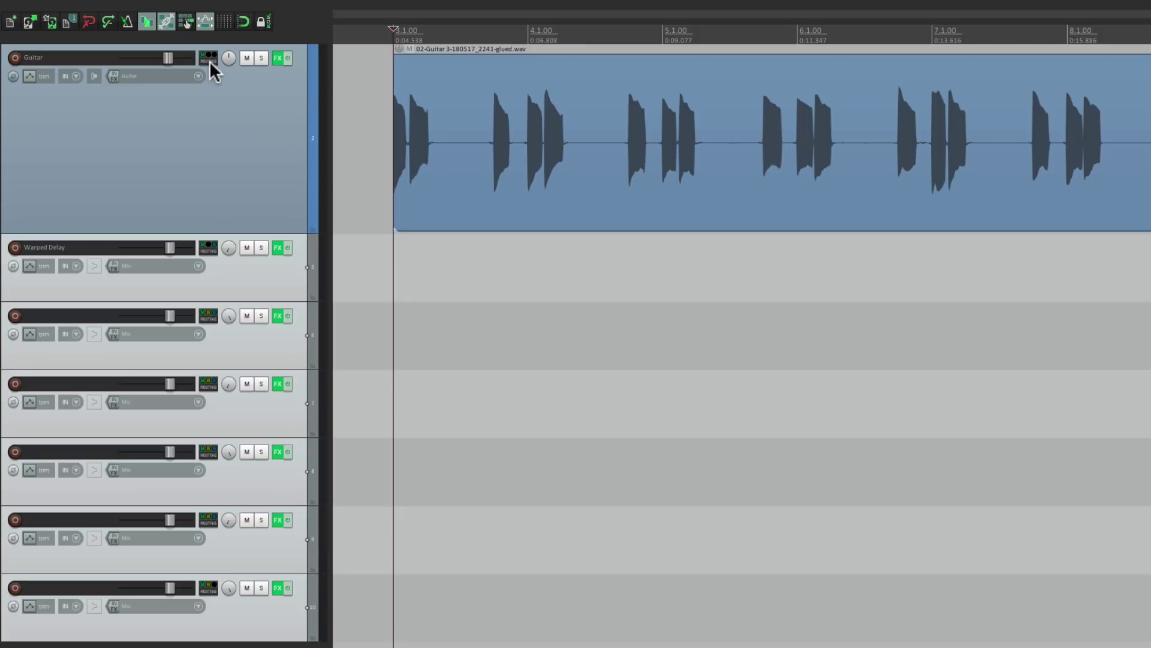
Step: Add a -3 dB send from Guitar to the Warped Delay track, then start playback
{"action": "left_click_drag", "start_coordinate": [265, 275], "coordinate": [273, 278]}
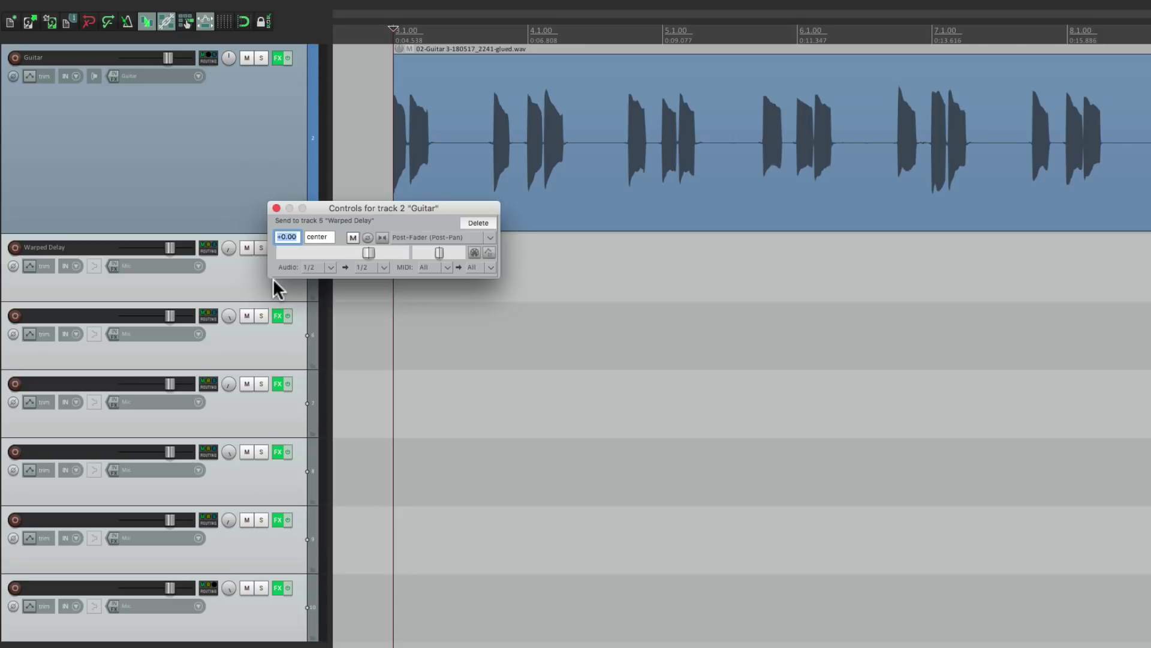
{"action": "type", "text": "-3"}
{"action": "left_click", "coordinate": [382, 238]}
{"action": "left_click", "coordinate": [277, 208]}
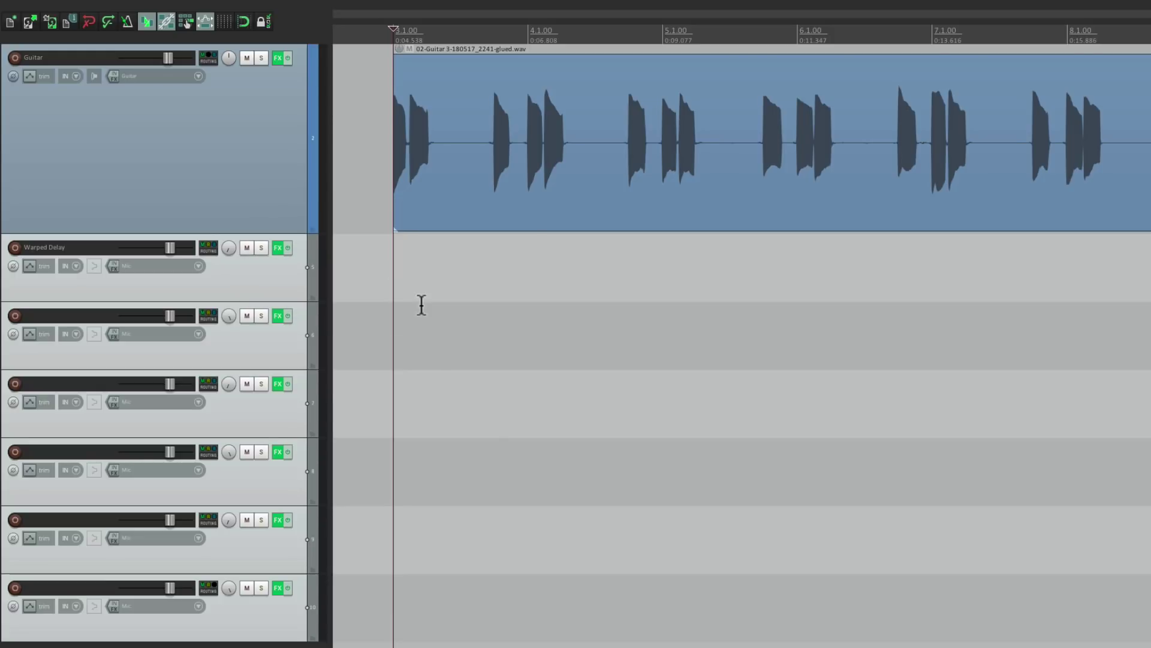
{"action": "key", "text": "space"}
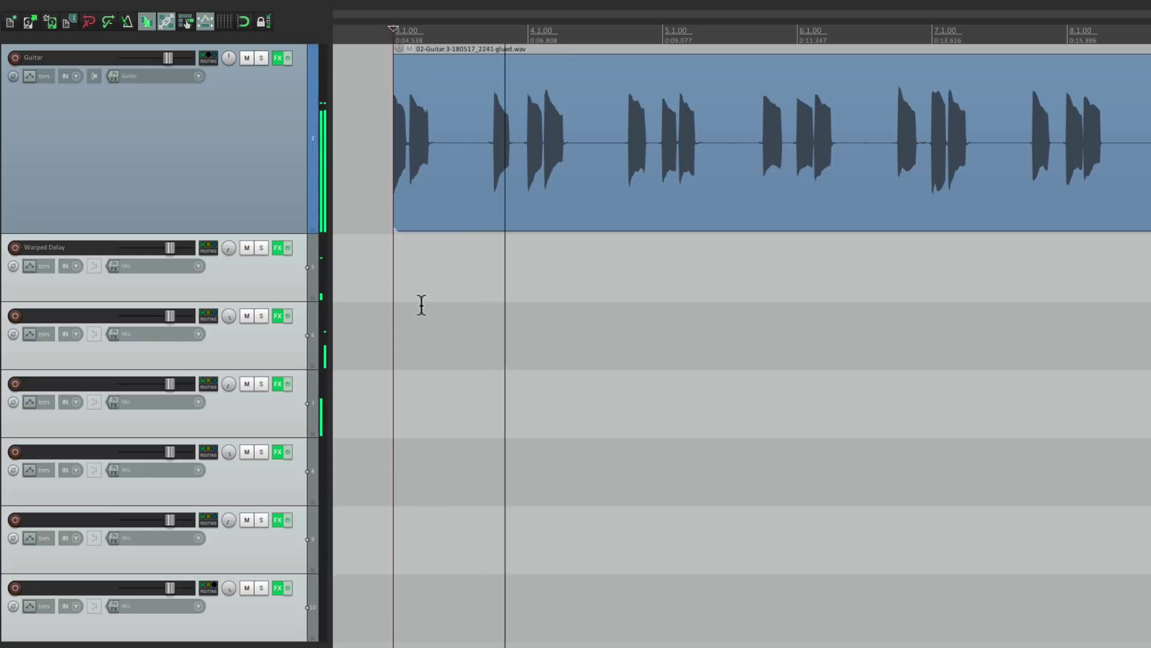